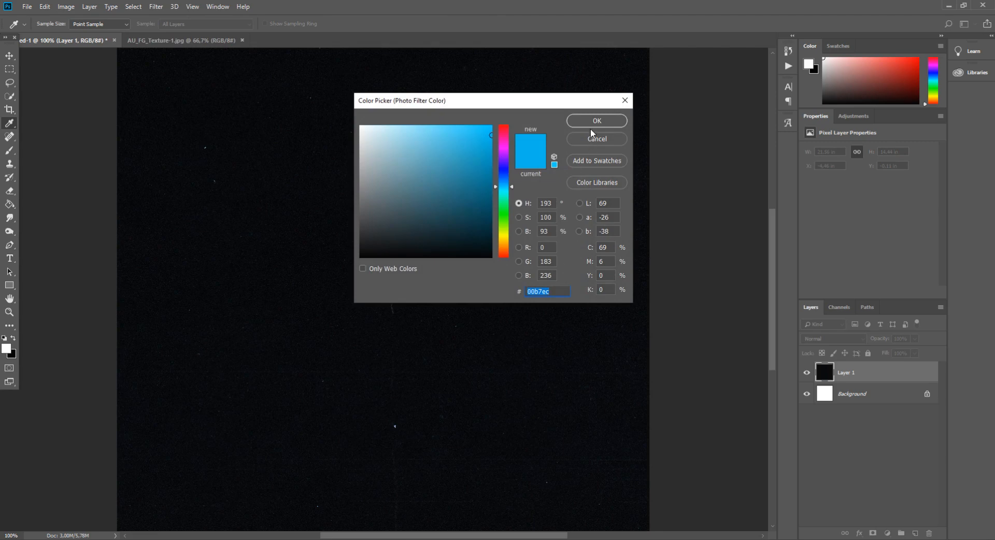
Step: Close the Photo Filter color settings and merge the dark texture layer with the Background layer
click(567, 152)
key(v)
key(ctrl+minus)
key(ctrl+plus)
key(ctrl+minus)
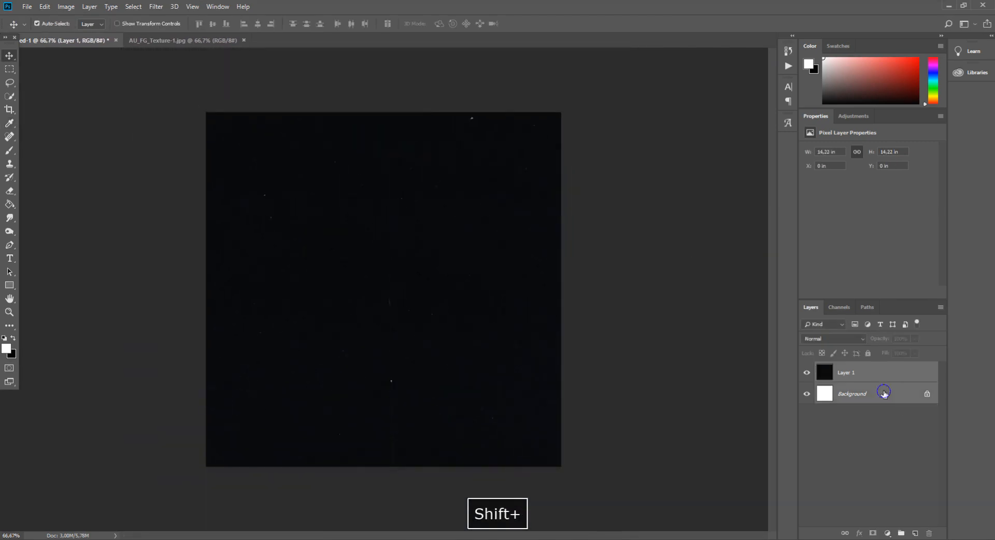
right_click(884, 394)
click(912, 476)
key(ctrl+plus)
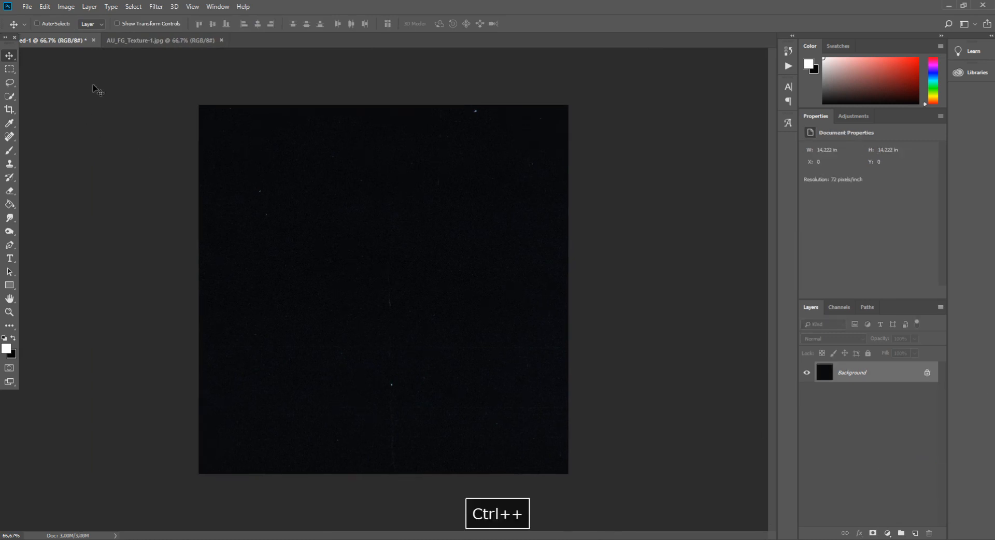
Step: Add the word QUARANTINE in capitals as white 123 pt Bauhaus 93 text on the dark canvas
click(10, 258)
click(291, 212)
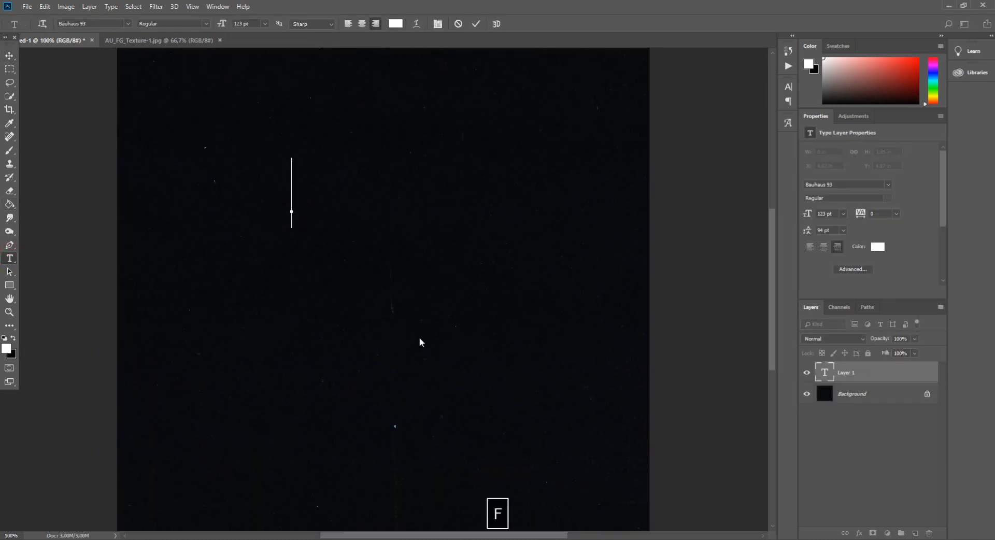
key(BackSpace)
key(Caps_Lock)
text(QUA)
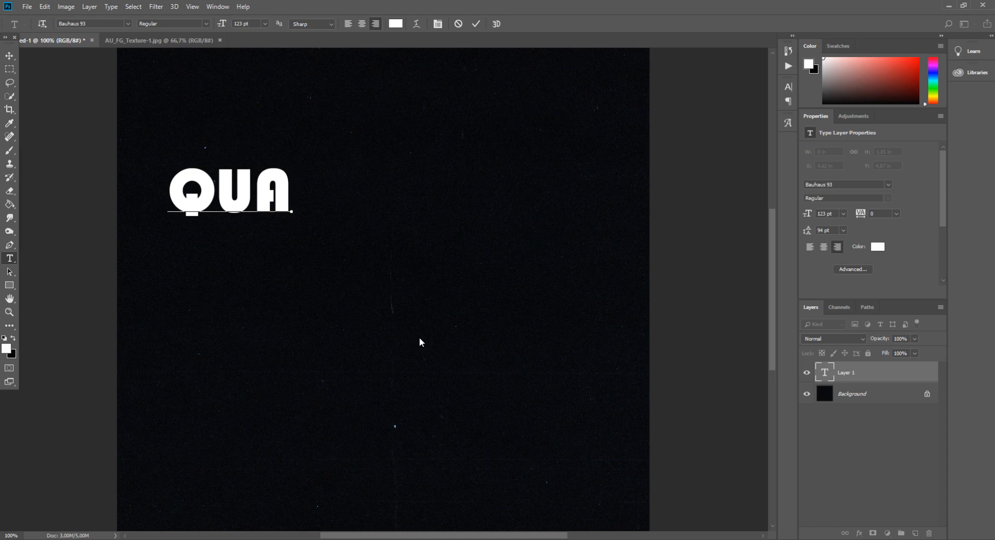
text(T)
text(ANTINE)
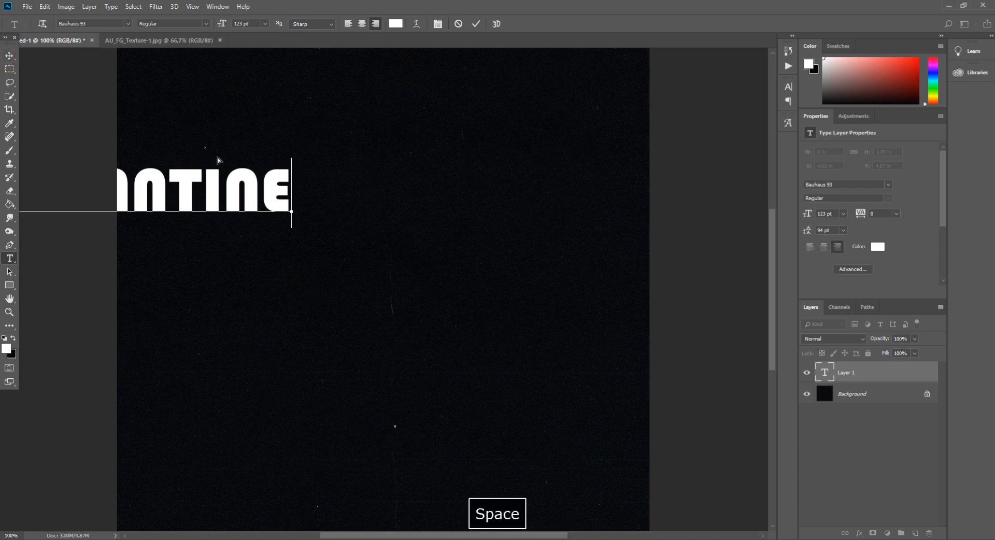
Step: Move the QUARANTINE text to the exact centre of the canvas with Free Transform
click(10, 56)
key(ctrl+t)
drag(261, 201, 535, 294)
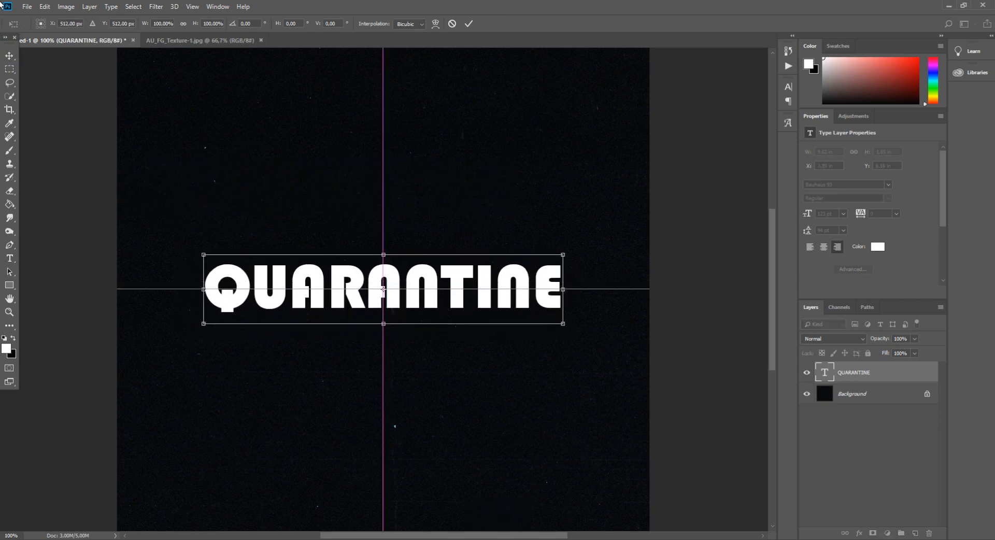
click(9, 56)
key(Return)
Step: Scale the QUARANTINE text up to about 118% and keep it near the canvas centre
key(ctrl+t)
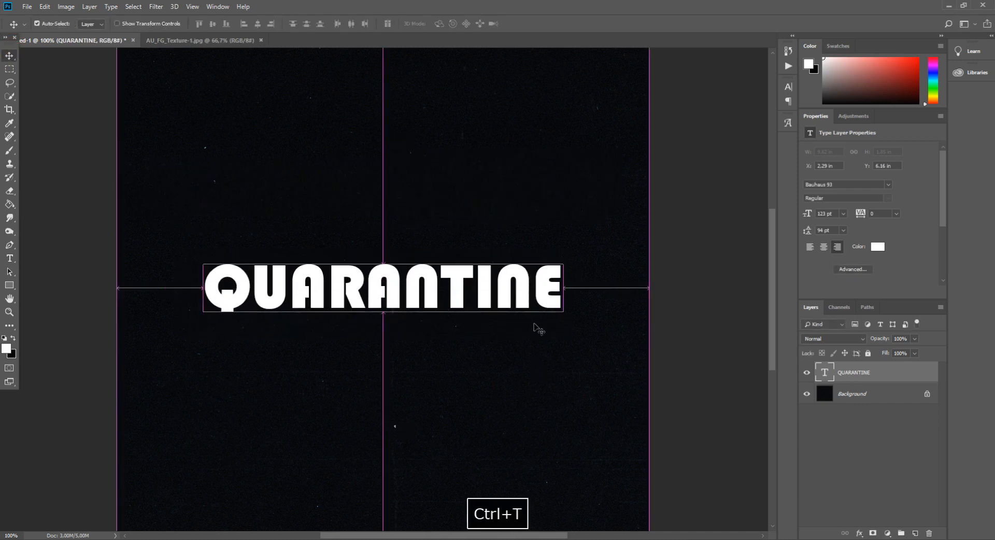
drag(563, 323, 616, 386)
drag(550, 305, 526, 301)
click(10, 55)
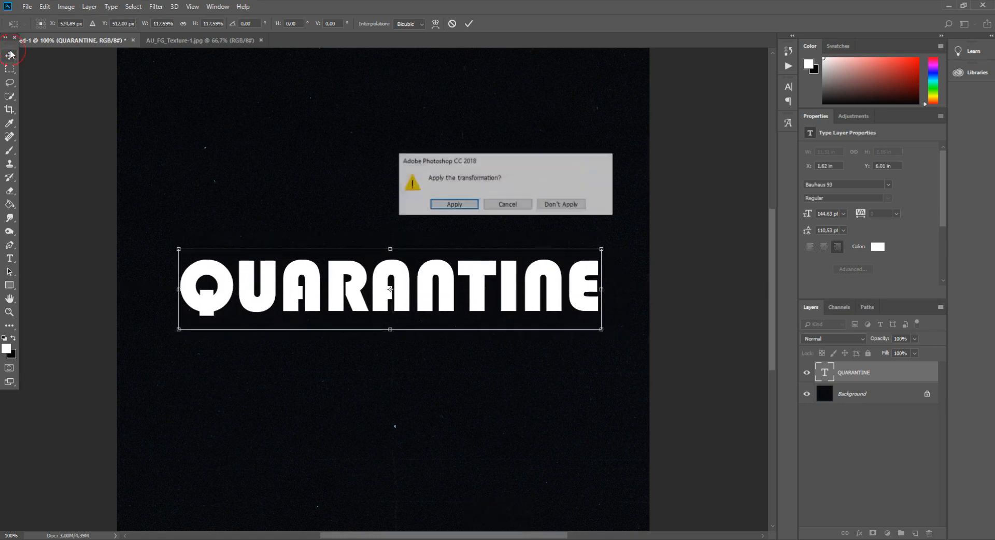
key(Return)
Step: Convert the QUARANTINE text layer to a smart object so perspective transforms can be used
click(45, 7)
mouse_move(96, 233)
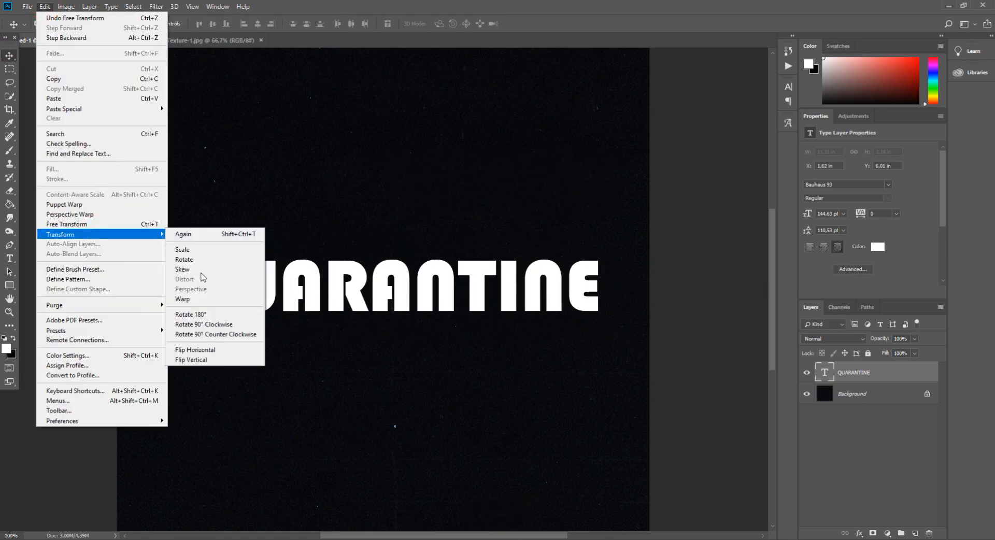
click(543, 303)
right_click(889, 379)
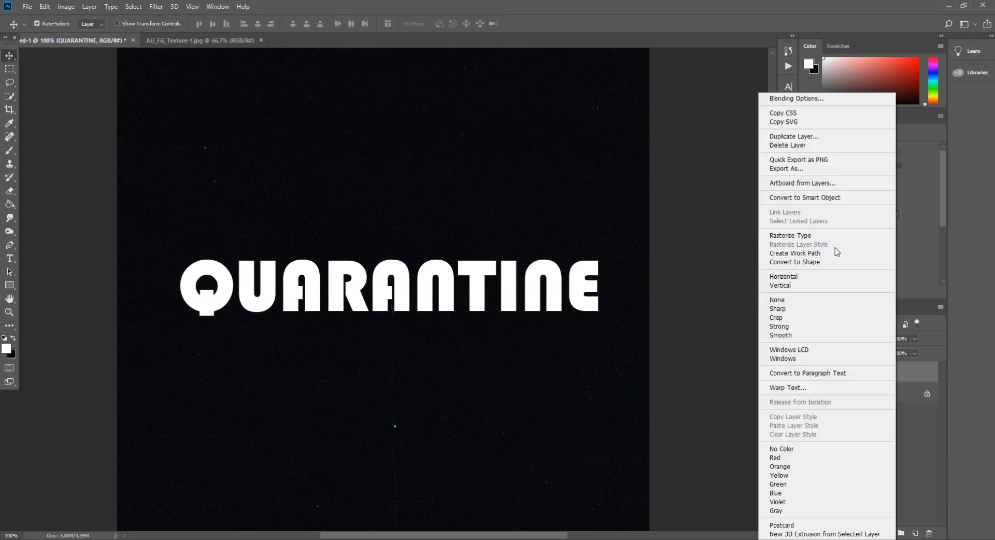
click(824, 202)
Step: Apply a Perspective transform to QUARANTINE, strongly narrowing its top edge and slightly narrowing its bottom edge
click(45, 7)
mouse_move(98, 234)
click(221, 289)
drag(174, 259, 205, 253)
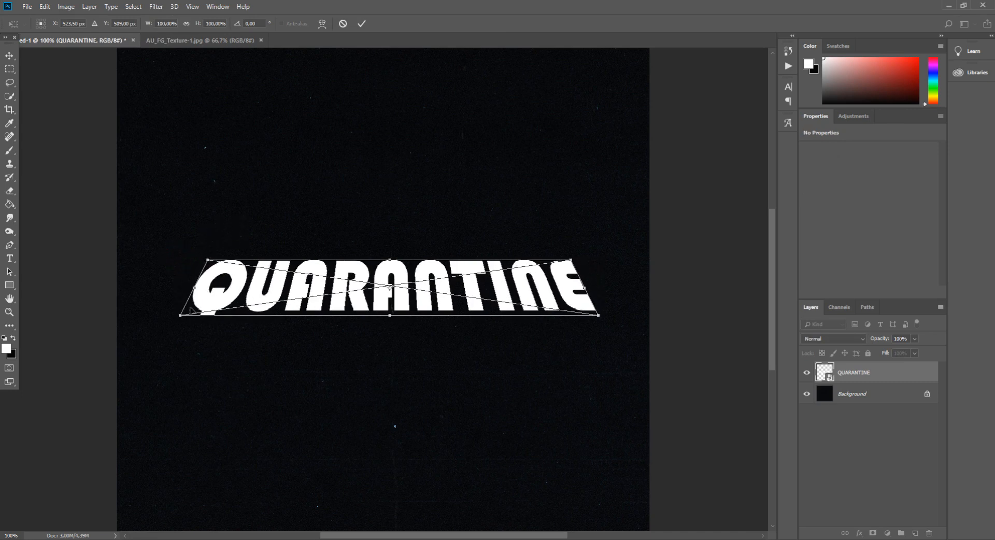
drag(167, 304, 191, 331)
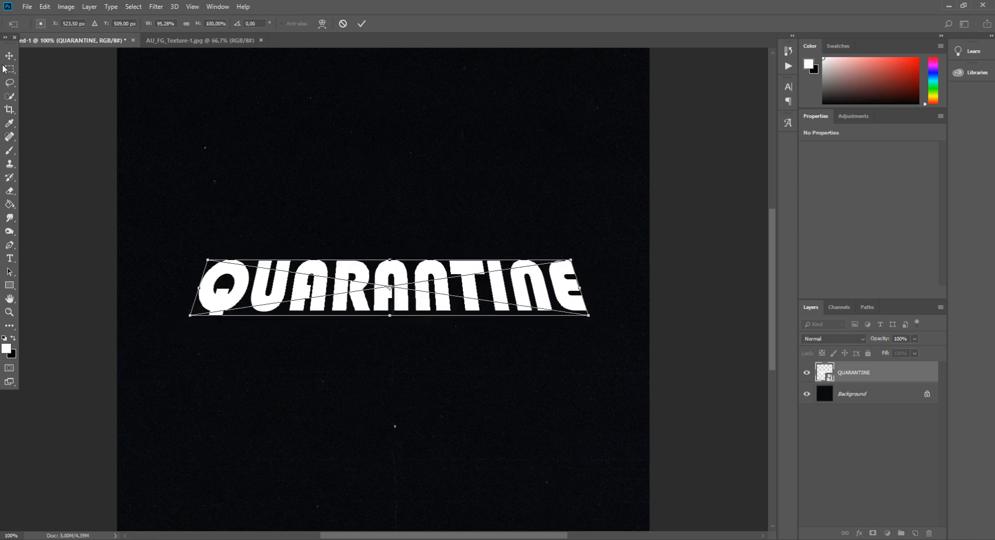
key(Return)
Step: Distort QUARANTINE by pulling its upper-right corner up and outward so the letters grow toward the final E
click(44, 7)
mouse_move(96, 237)
click(229, 287)
drag(588, 259, 624, 214)
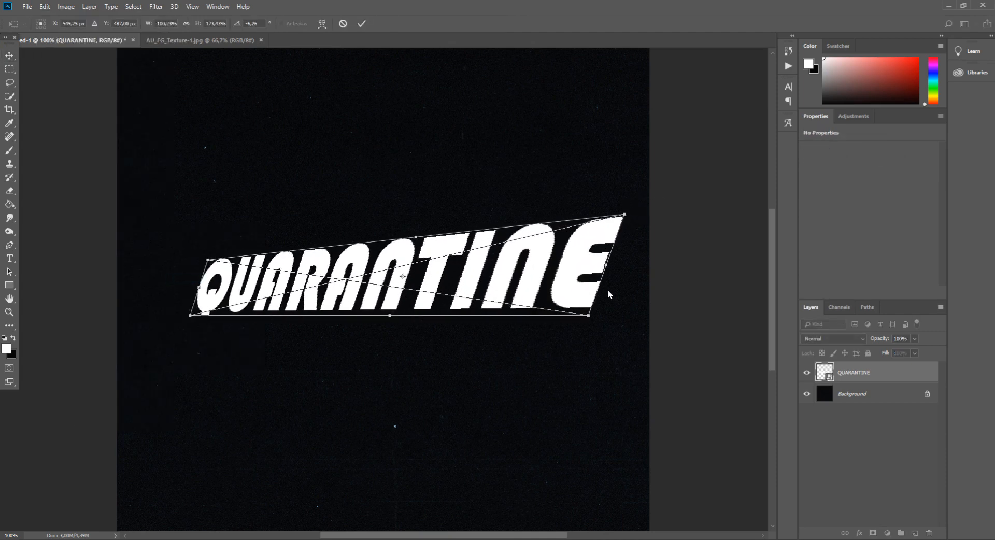
mouse_move(268, 287)
mouse_down()
mouse_move(272, 272)
mouse_move(271, 292)
mouse_up()
click(9, 55)
key(Return)
Step: Shift the distorted QUARANTINE text slightly left and up with Free Transform
key(ctrl+minus)
key(ctrl+minus)
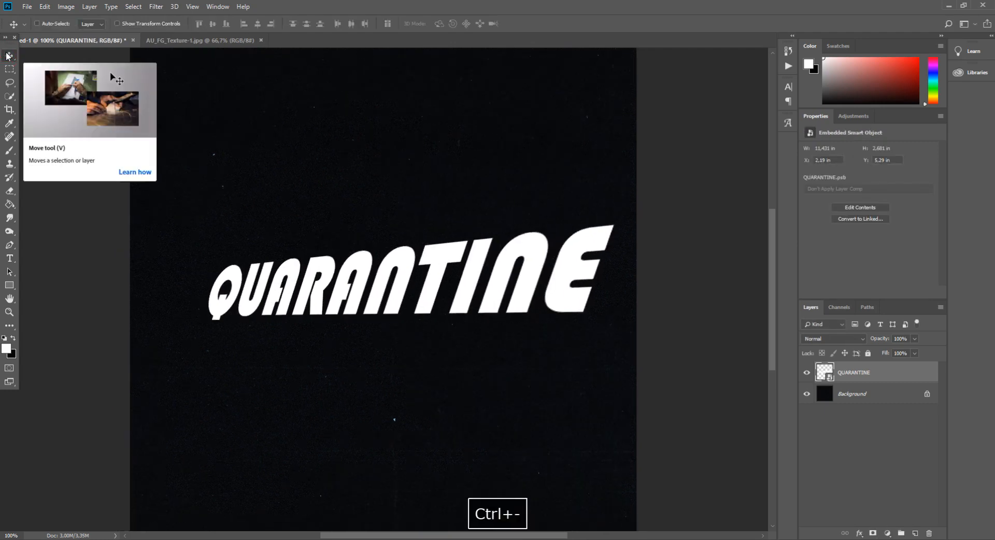
key(ctrl+plus)
key(ctrl+t)
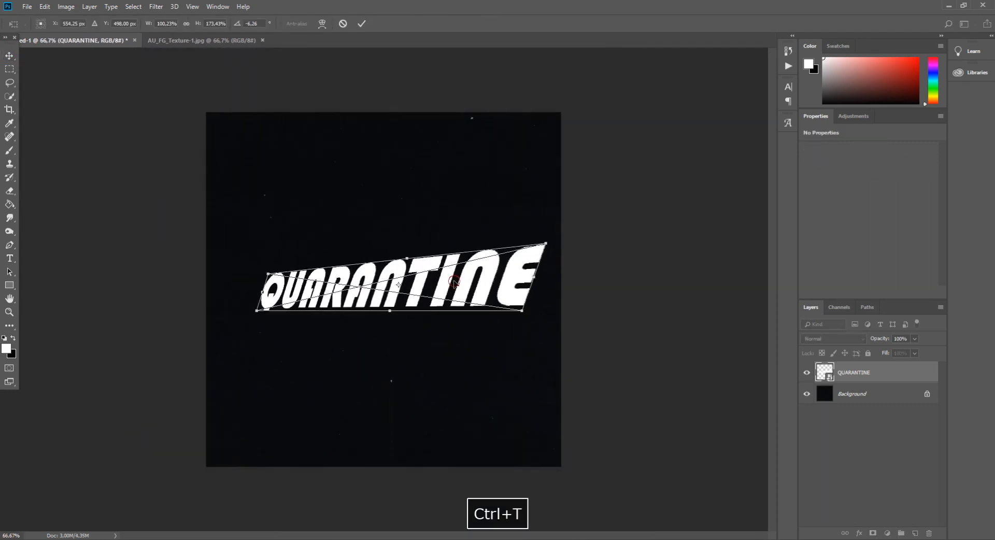
click(9, 56)
key(Return)
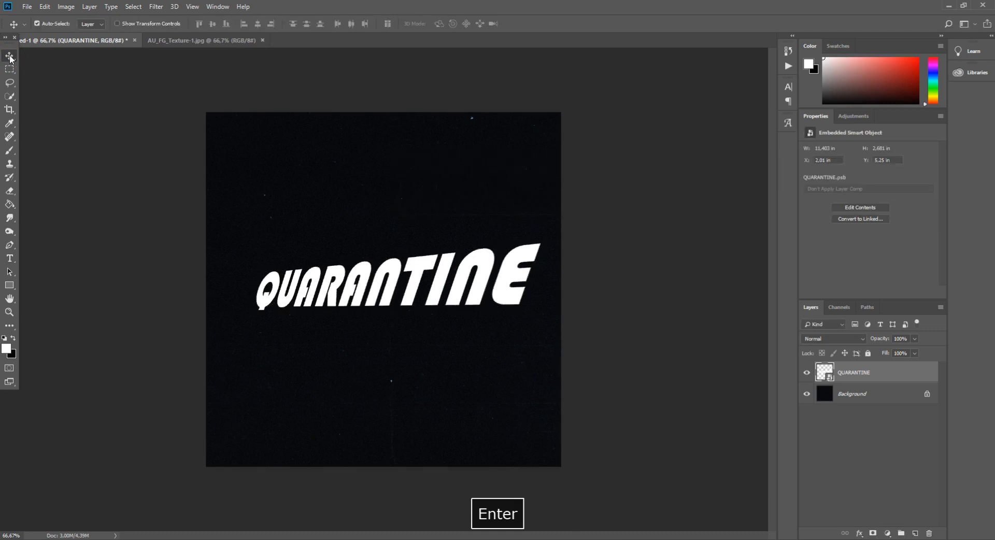
Step: Duplicate the QUARANTINE layer, then flip the copy horizontally and rotate it 180° to form an upside-down reflection
key(ctrl+j)
click(44, 7)
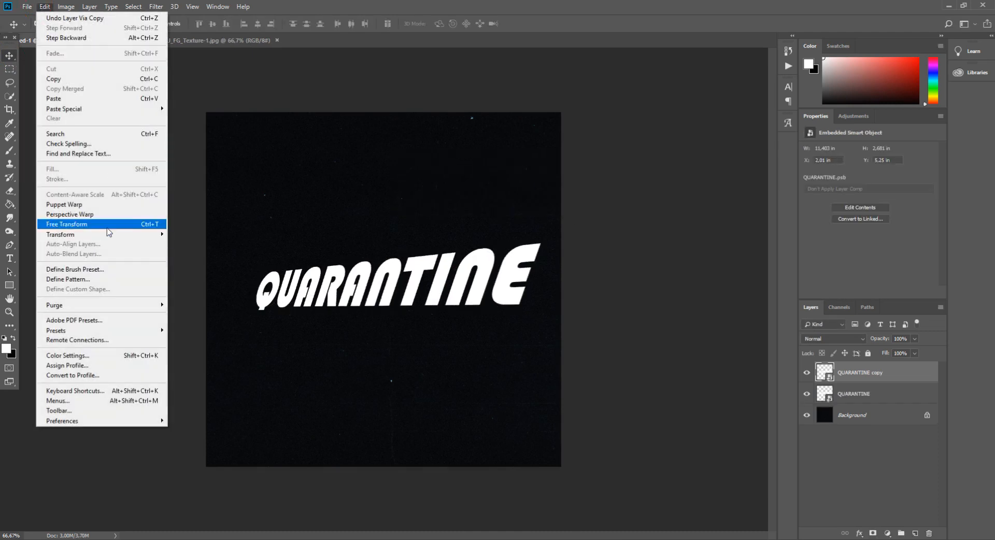
mouse_move(109, 234)
click(207, 349)
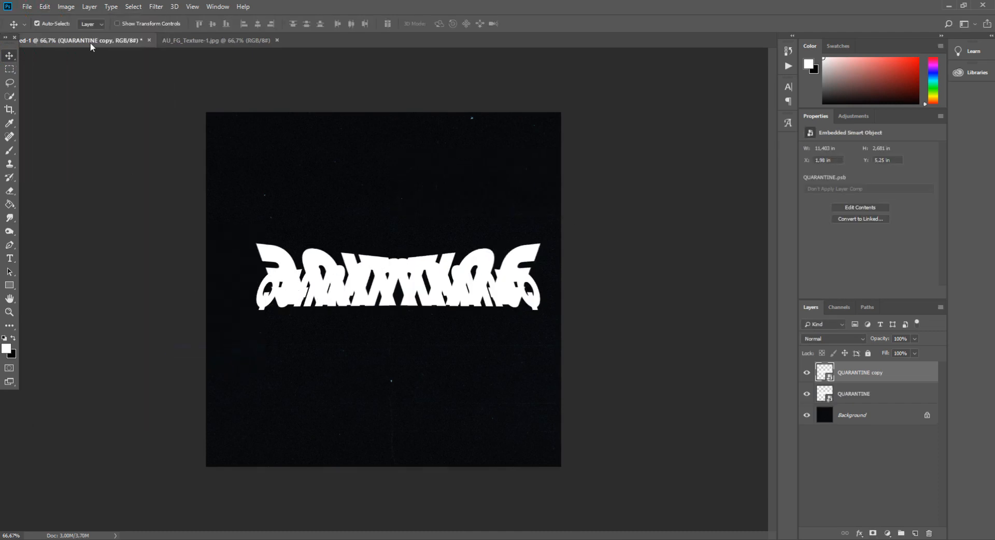
click(43, 6)
mouse_move(106, 232)
click(208, 313)
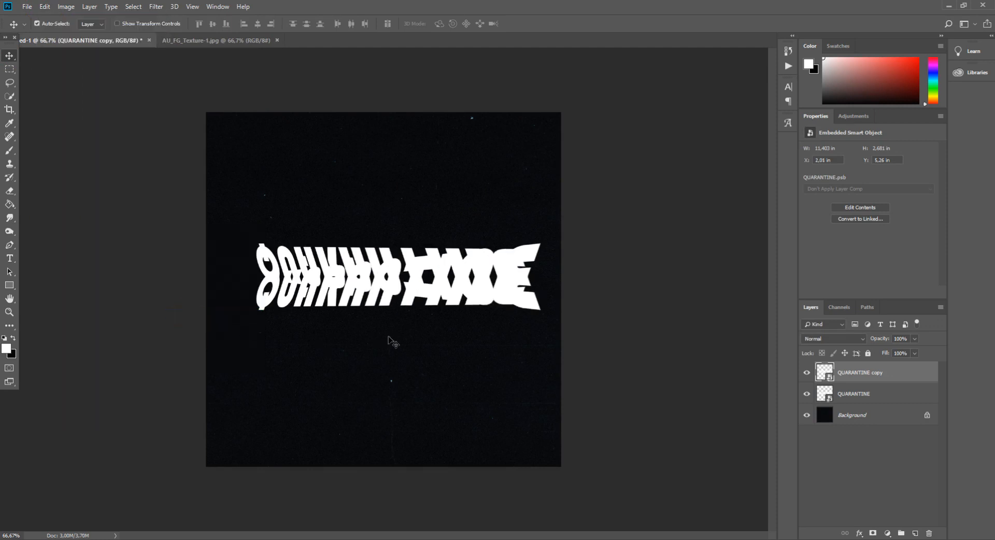
Step: Move the reflected copy directly below the original word so their baselines meet
key(ctrl+t)
drag(445, 282, 447, 340)
click(11, 62)
key(Return)
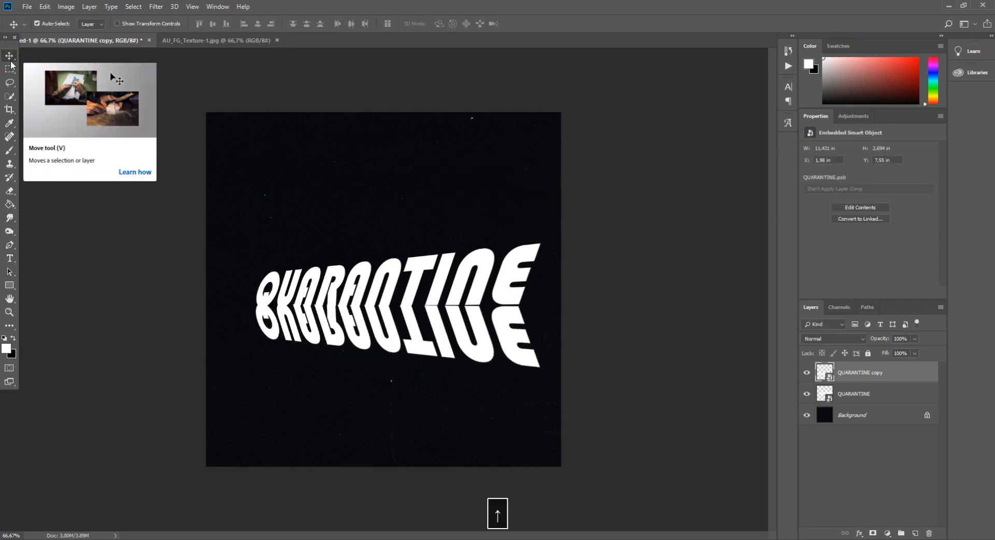
Step: Stretch and slant the reflected copy diagonally down past the canvas's lower edge, keeping its top at the word's baseline
key(ctrl+t)
drag(410, 366, 449, 534)
drag(445, 399, 435, 388)
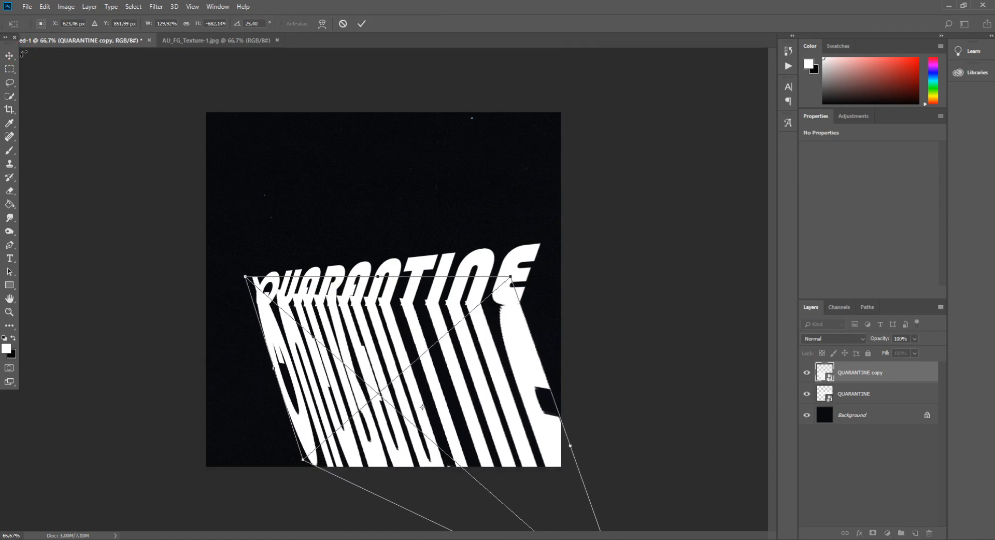
click(10, 56)
key(Return)
Step: Nudge the stretched copy left and down to align its strokes with the original letters
key(Left)
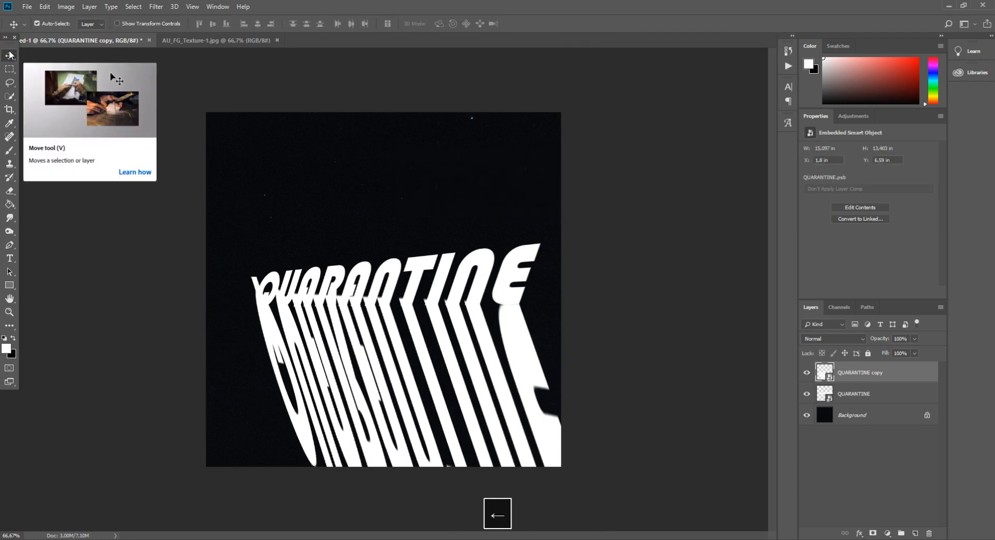
key(Down)
key(Down)
key(Down)
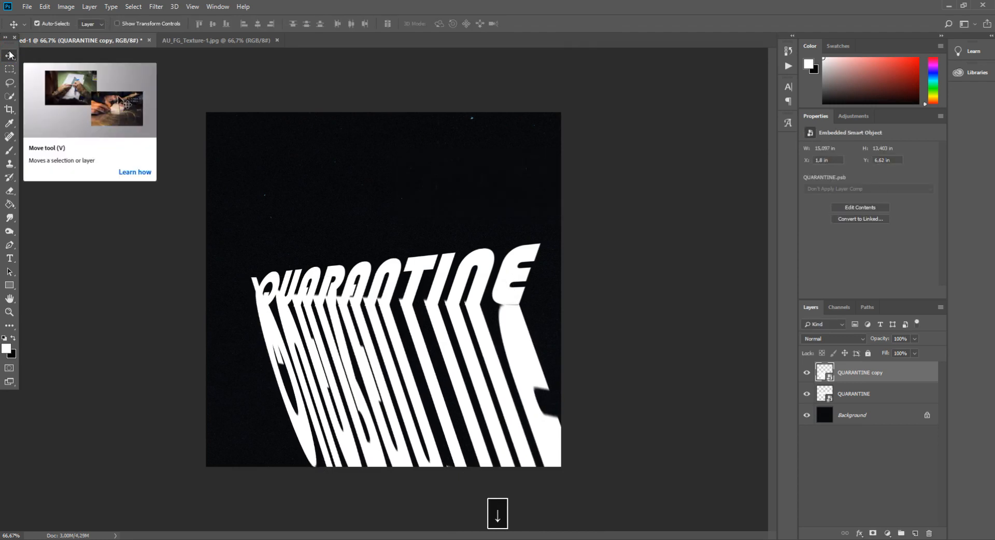
Step: Select both QUARANTINE layers and move them together up and to the left on the canvas
ctrl+click(878, 397)
key(ctrl+t)
drag(466, 358, 430, 281)
click(9, 55)
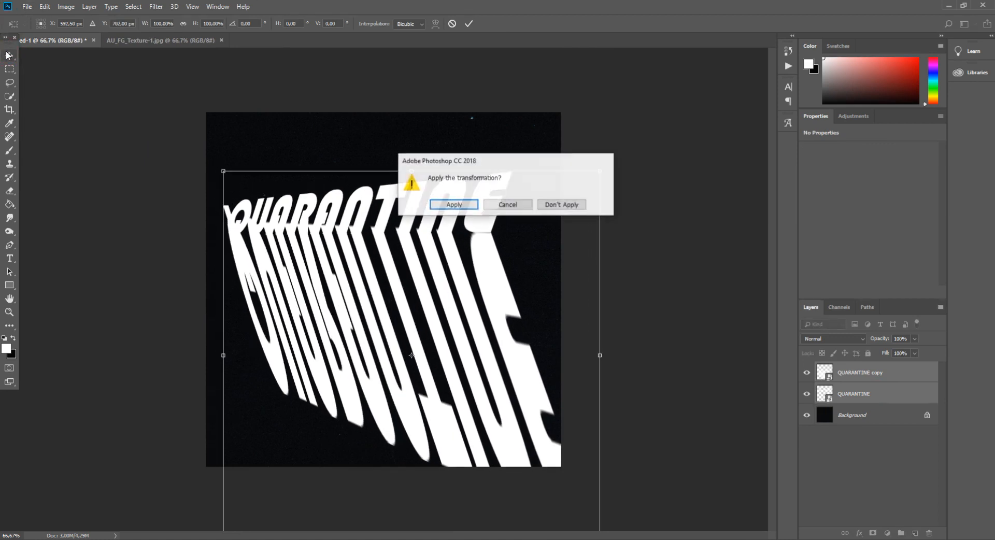
key(Return)
Step: Rasterize the QUARANTINE copy layer
click(881, 374)
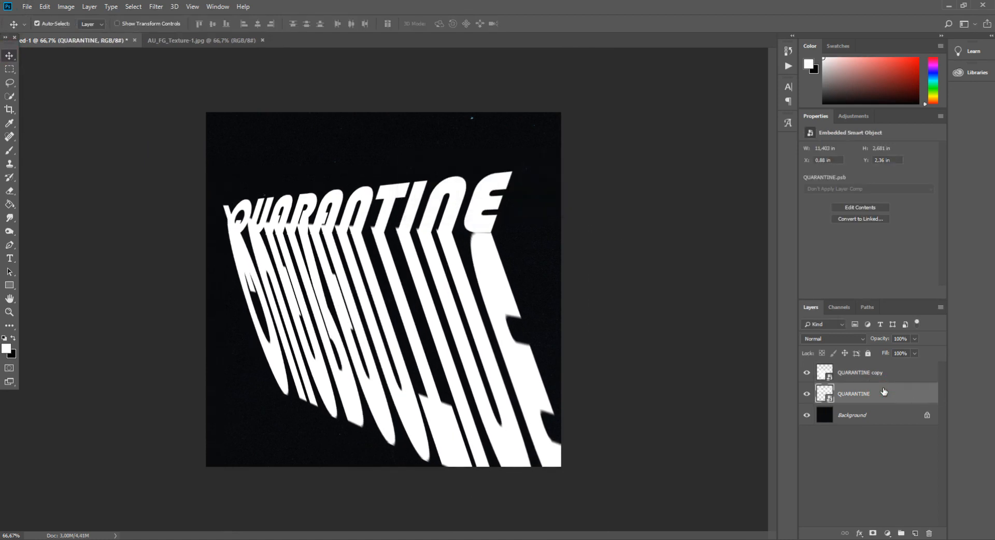
right_click(879, 374)
click(775, 283)
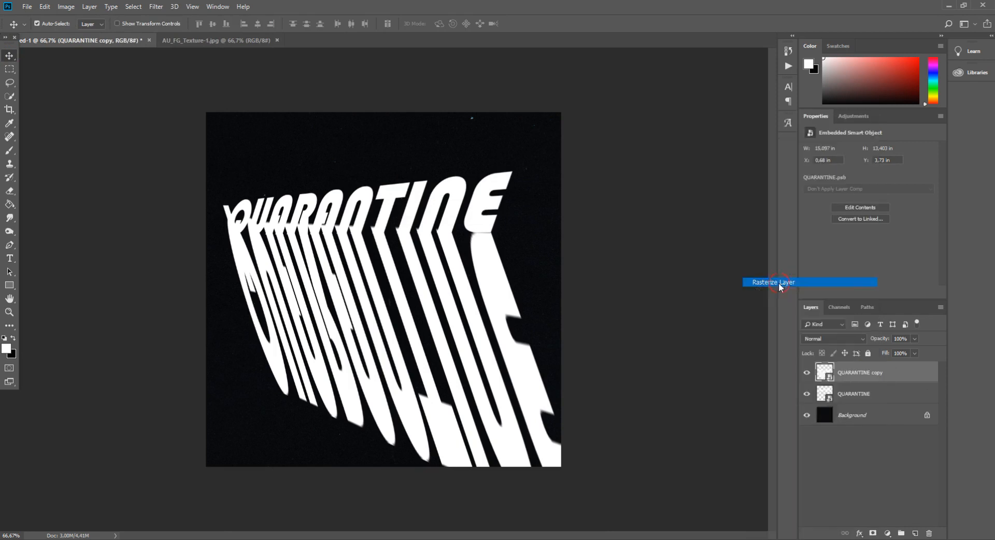
Step: Outline the part of the copy overlapping the word above the seam with the Pen tool, make it a selection and delete it
key(m)
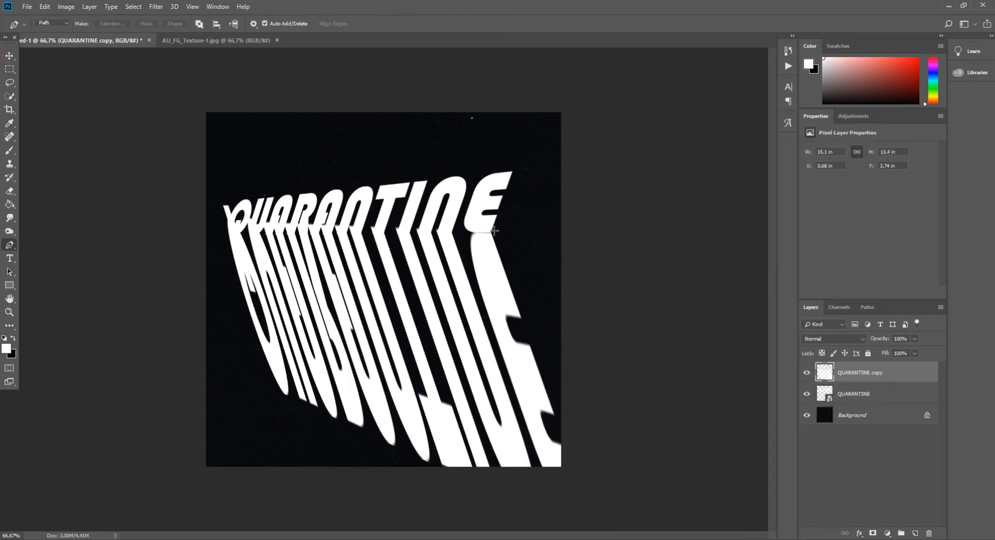
key(Caps_Lock)
click(494, 230)
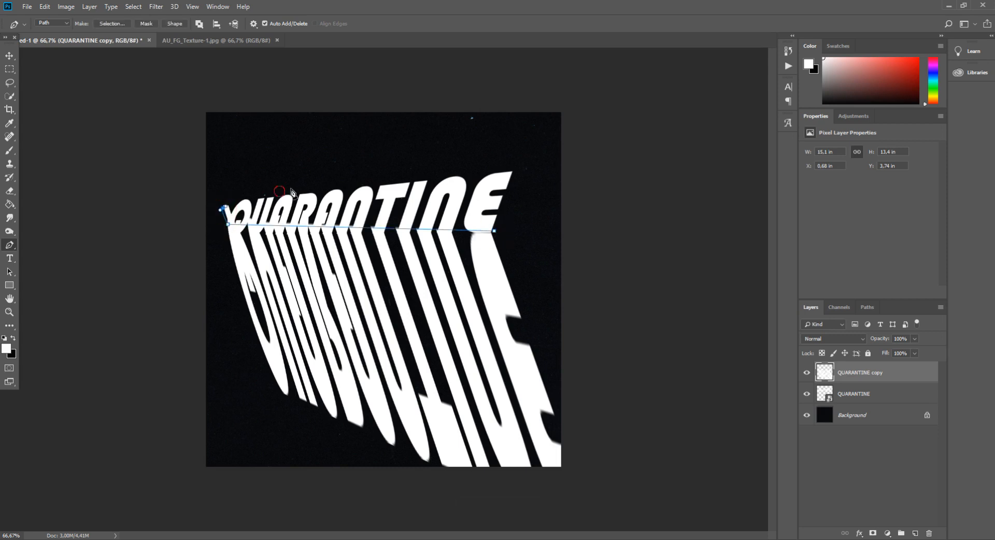
key(ctrl+z)
click(211, 198)
click(122, 25)
key(Return)
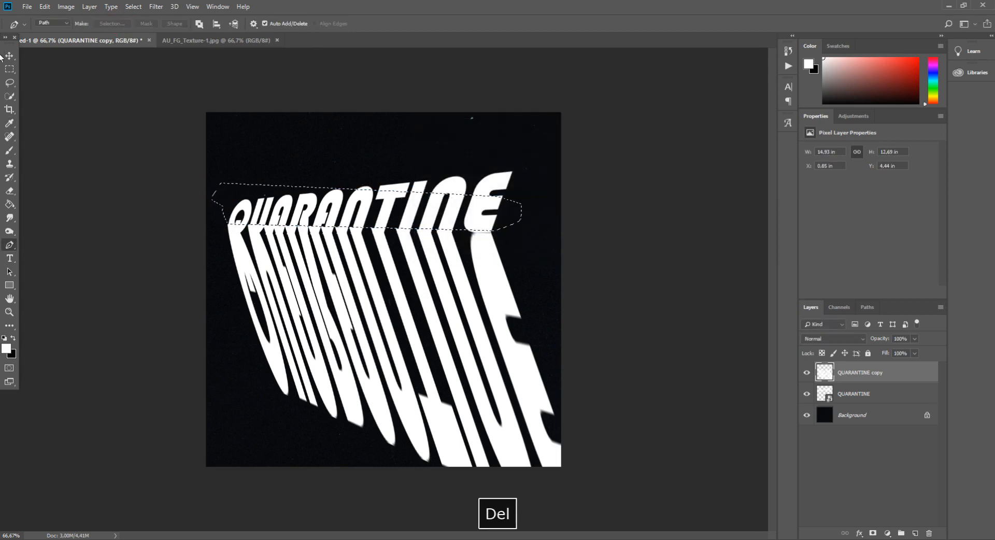
Step: Clear the selection and check the trimmed seam between the word and its stretched copy
click(9, 58)
click(343, 104)
click(8, 71)
key(ctrl+plus)
key(ctrl+plus)
key(ctrl+minus)
key(ctrl+minus)
key(ctrl+plus)
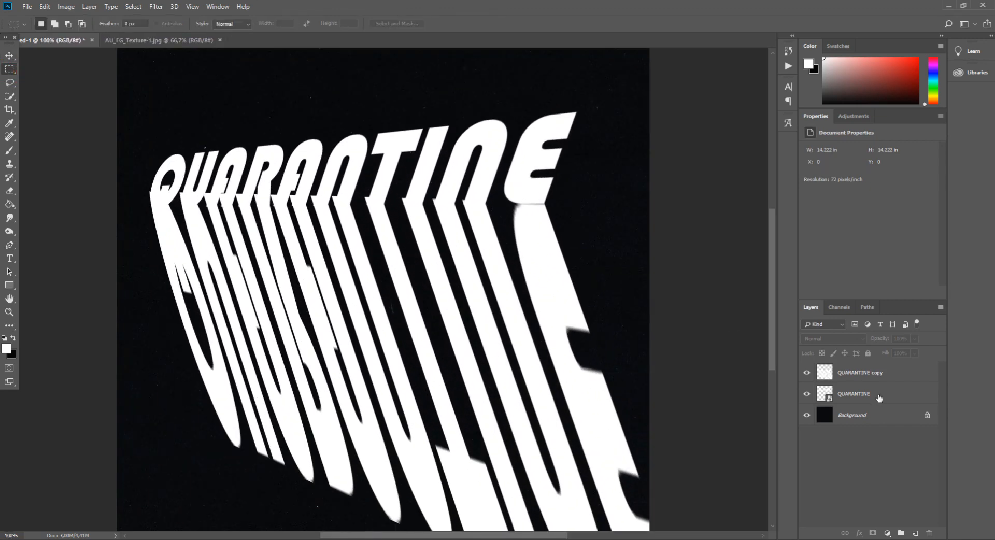
Step: Merge the QUARANTINE and QUARANTINE copy layers into one layer
ctrl+click(879, 397)
ctrl+click(864, 378)
right_click(864, 378)
click(792, 405)
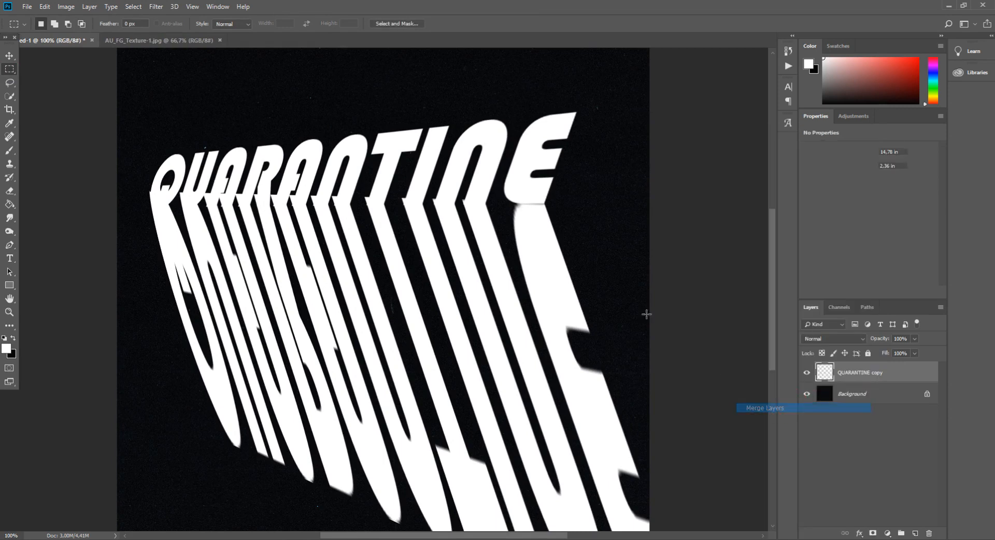
Step: Open the merged QUARANTINE copy layer in Liquify and push the middle of the stretched stripes rightward with Forward Warp at size 305, pressure 69
click(162, 12)
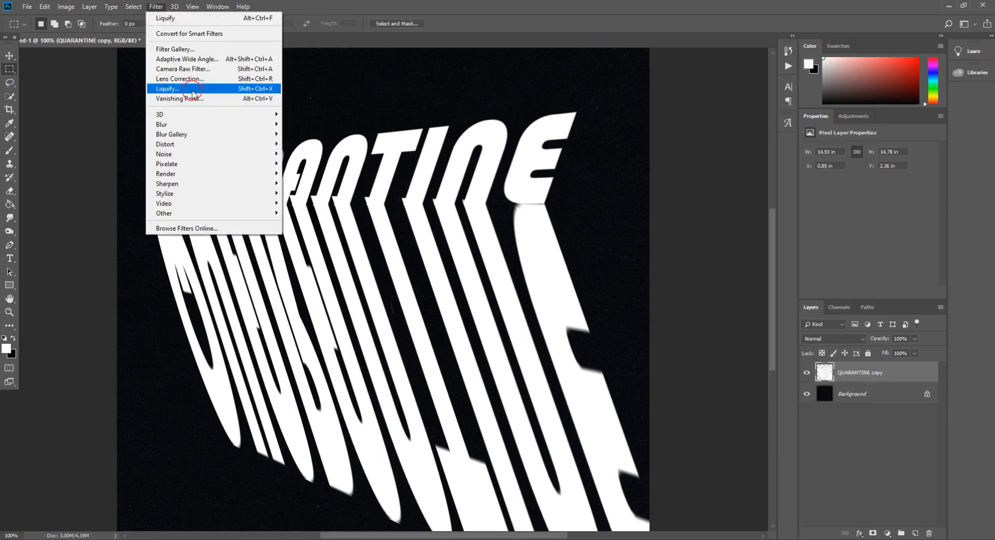
click(192, 94)
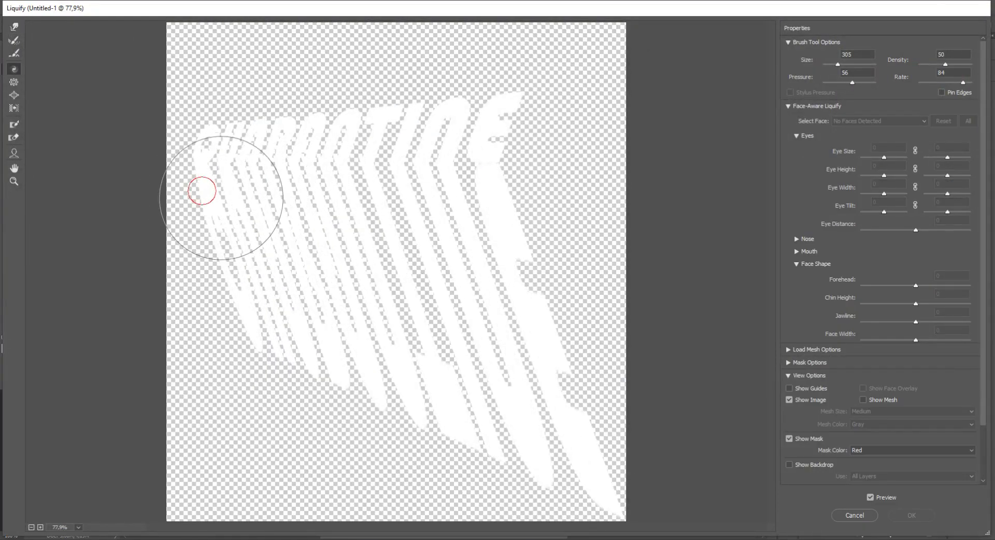
key(ctrl+z)
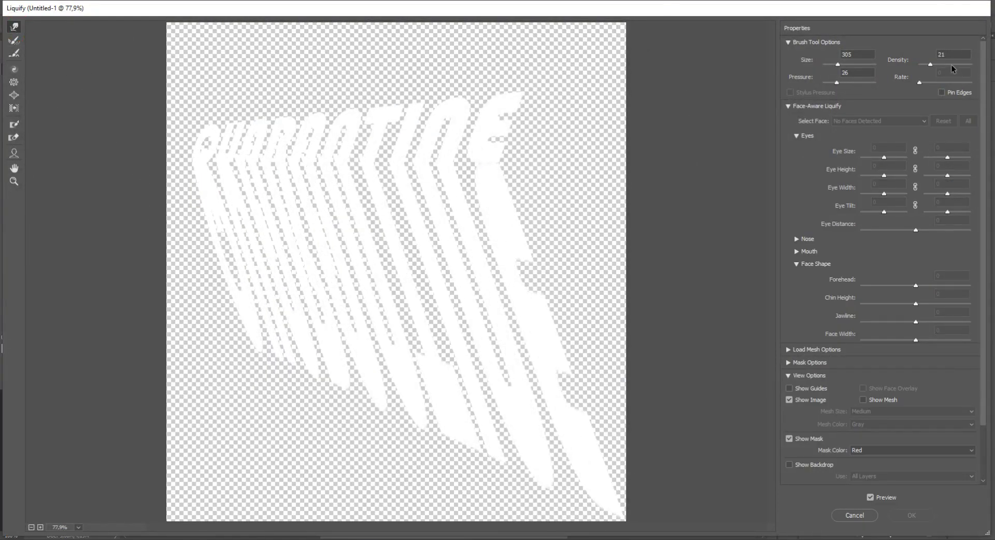
key(ctrl+z)
mouse_move(213, 186)
mouse_down()
mouse_move(262, 276)
mouse_move(245, 278)
mouse_move(272, 295)
mouse_up()
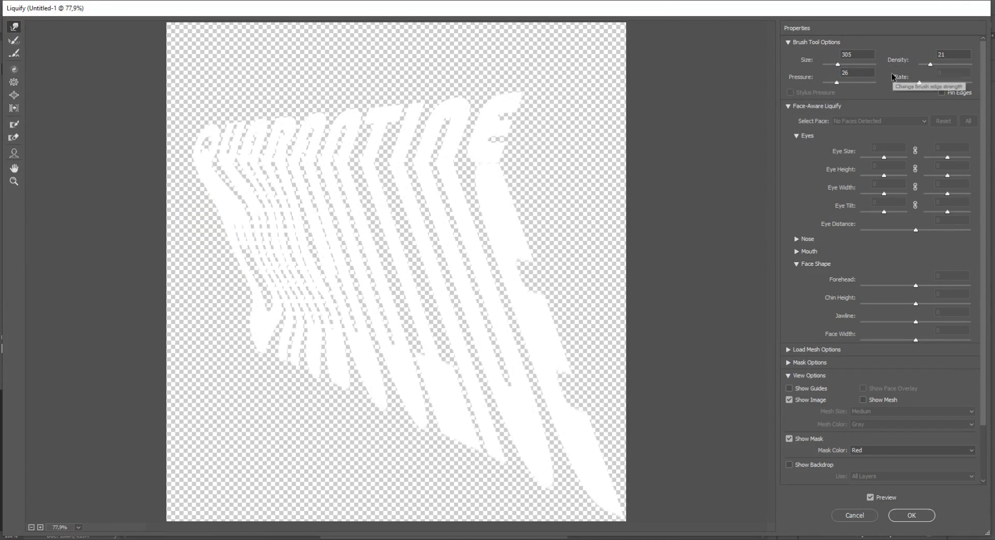
mouse_move(207, 230)
mouse_down()
mouse_move(250, 217)
mouse_move(263, 244)
mouse_move(244, 210)
mouse_move(279, 233)
mouse_move(220, 202)
mouse_move(245, 217)
mouse_move(229, 220)
mouse_move(256, 212)
mouse_move(303, 239)
mouse_move(356, 247)
mouse_move(335, 213)
mouse_move(424, 244)
mouse_move(392, 224)
mouse_move(440, 243)
mouse_move(419, 229)
mouse_move(493, 247)
mouse_move(455, 223)
mouse_move(542, 283)
mouse_move(500, 206)
mouse_move(574, 248)
mouse_move(589, 310)
mouse_up()
key(ctrl+z)
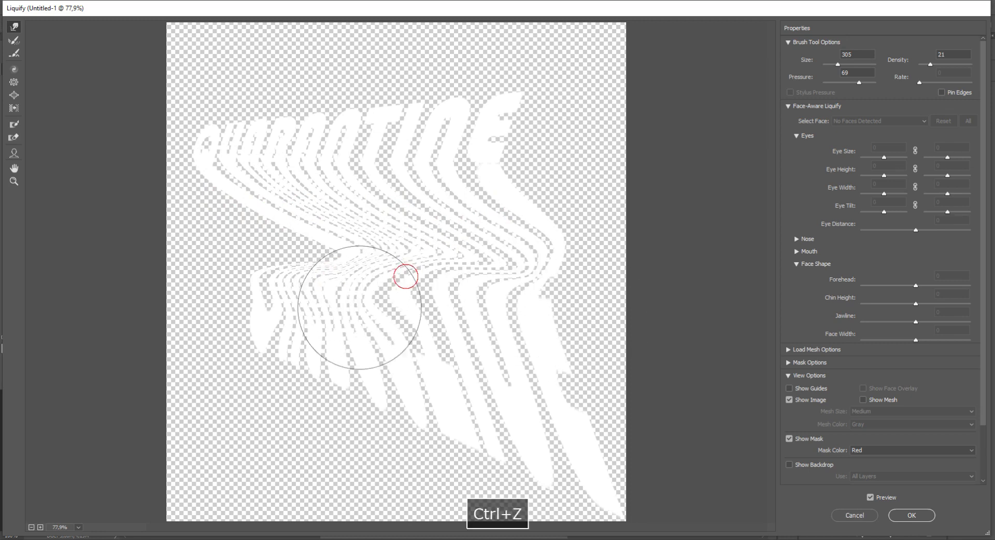
Step: Warp the lower stripes down and to the left so they curve back into a narrow stem at the canvas's lower edge
mouse_move(289, 306)
mouse_down()
mouse_move(289, 355)
mouse_move(288, 329)
mouse_move(374, 369)
mouse_up()
drag(408, 329, 372, 360)
drag(602, 302, 529, 347)
mouse_move(560, 324)
mouse_down()
mouse_move(452, 402)
mouse_move(481, 372)
mouse_up()
mouse_move(533, 340)
mouse_down()
mouse_move(406, 356)
mouse_move(428, 350)
mouse_move(368, 418)
mouse_move(381, 384)
mouse_move(363, 363)
mouse_move(363, 410)
mouse_move(290, 438)
mouse_move(278, 534)
mouse_up()
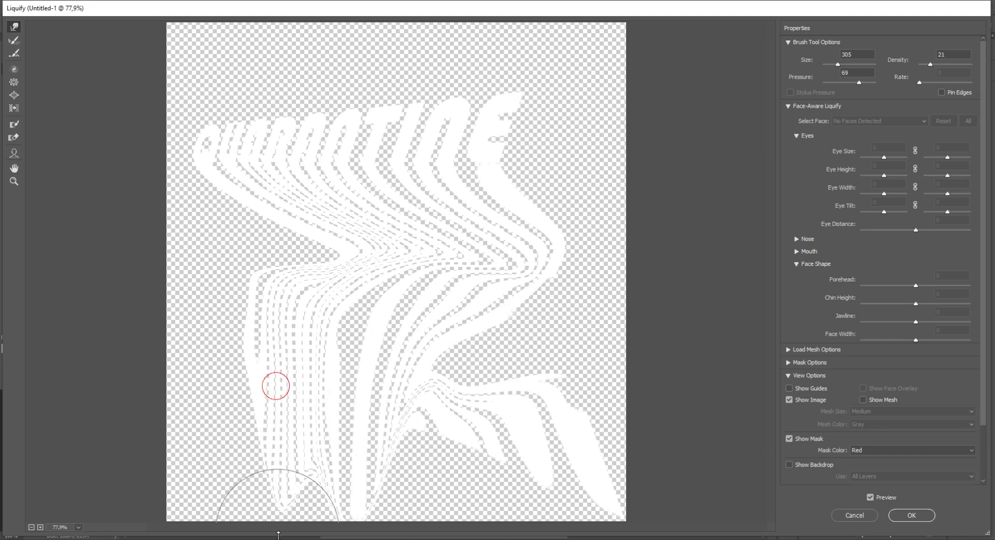
mouse_move(531, 356)
mouse_down()
mouse_move(455, 417)
mouse_move(399, 489)
mouse_move(544, 411)
mouse_move(505, 469)
mouse_move(552, 456)
mouse_move(570, 482)
mouse_move(461, 487)
mouse_move(498, 456)
mouse_up()
mouse_move(573, 284)
mouse_down()
mouse_move(464, 374)
mouse_move(504, 326)
mouse_move(391, 377)
mouse_move(467, 304)
mouse_move(387, 351)
mouse_move(366, 342)
mouse_move(369, 408)
mouse_move(430, 361)
mouse_move(387, 409)
mouse_move(442, 429)
mouse_move(389, 484)
mouse_move(430, 396)
mouse_move(374, 505)
mouse_move(417, 433)
mouse_move(341, 458)
mouse_move(338, 495)
mouse_up()
mouse_move(353, 381)
mouse_down()
mouse_move(289, 471)
mouse_move(377, 516)
mouse_move(462, 442)
mouse_move(533, 400)
mouse_move(592, 444)
mouse_move(504, 436)
mouse_up()
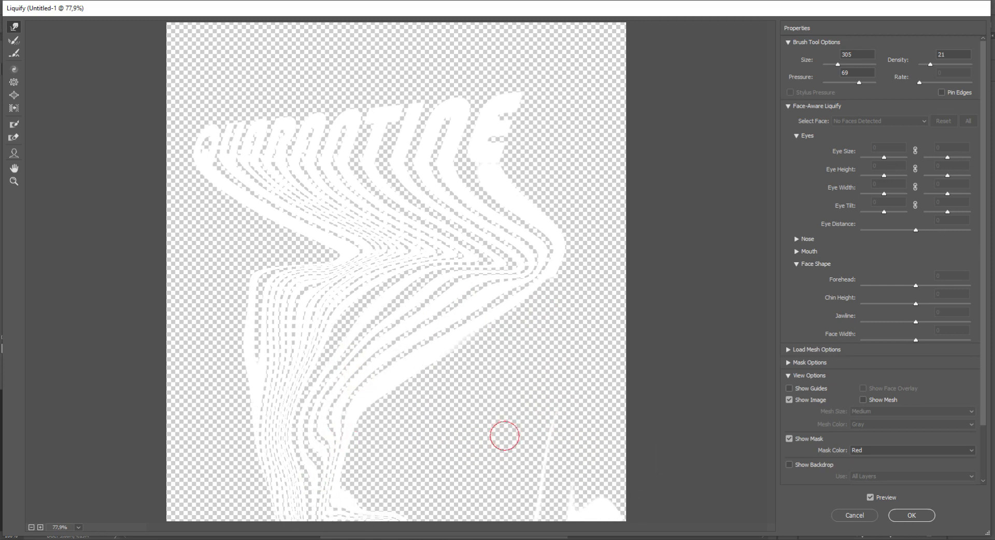
Step: Refine the stem's bulge and lower curve with Forward Warp, and push the stray white remnants at the lower right off the canvas
drag(316, 293, 329, 328)
key(ctrl+z)
mouse_move(470, 369)
mouse_down()
mouse_move(506, 371)
mouse_move(302, 379)
mouse_move(337, 363)
mouse_move(351, 444)
mouse_up()
mouse_move(280, 294)
mouse_down()
mouse_move(333, 306)
mouse_move(306, 300)
mouse_move(264, 319)
mouse_move(270, 312)
mouse_move(257, 306)
mouse_move(233, 323)
mouse_move(374, 295)
mouse_move(330, 317)
mouse_move(421, 303)
mouse_move(308, 351)
mouse_move(314, 360)
mouse_move(292, 393)
mouse_move(391, 327)
mouse_move(324, 420)
mouse_move(338, 504)
mouse_move(324, 482)
mouse_move(372, 539)
mouse_move(327, 480)
mouse_move(249, 425)
mouse_move(276, 485)
mouse_up()
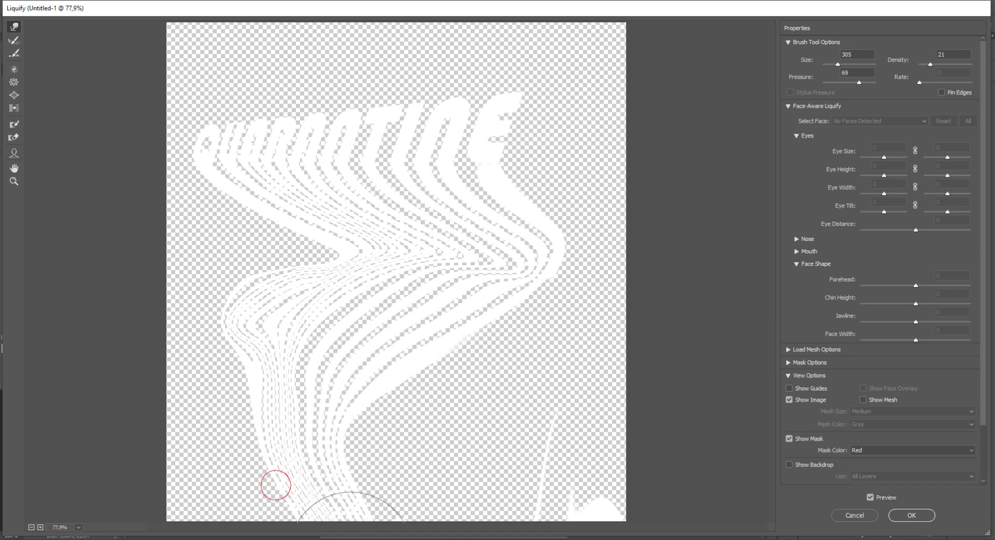
mouse_move(540, 421)
mouse_down()
mouse_move(557, 523)
mouse_move(588, 539)
mouse_up()
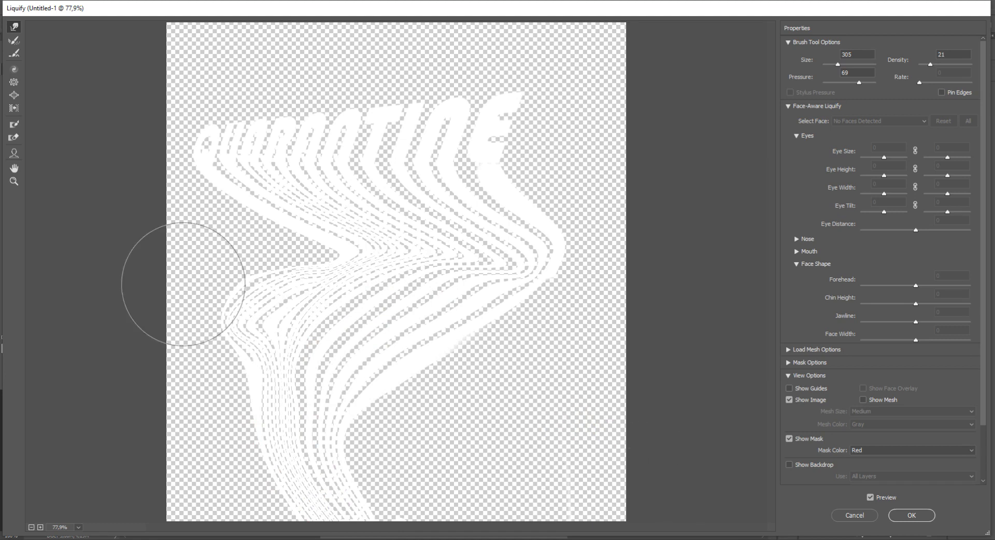
Step: Twirl the QUARANTINE letters and the curved stripes at size 305, rate 84, and apply the Liquify filter
mouse_move(208, 132)
mouse_down()
mouse_move(300, 122)
mouse_move(249, 122)
mouse_move(311, 111)
mouse_move(460, 120)
mouse_move(464, 136)
mouse_up()
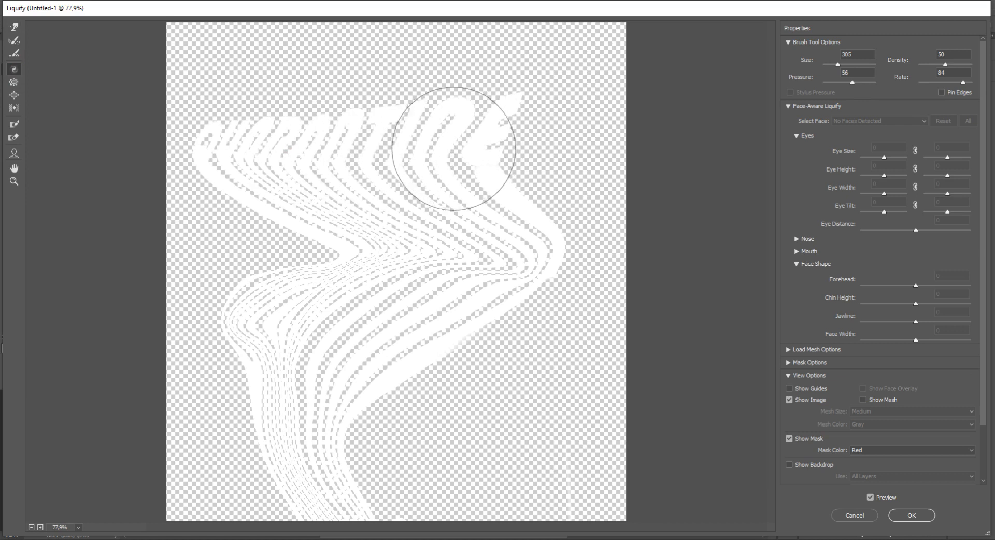
drag(436, 224, 393, 232)
mouse_move(455, 245)
mouse_down()
mouse_move(411, 189)
mouse_move(311, 160)
mouse_move(262, 133)
mouse_move(290, 144)
mouse_move(293, 104)
mouse_move(369, 137)
mouse_move(472, 128)
mouse_move(461, 191)
mouse_move(291, 189)
mouse_move(244, 200)
mouse_move(456, 217)
mouse_move(524, 198)
mouse_move(511, 262)
mouse_move(462, 280)
mouse_up()
mouse_move(380, 293)
mouse_down()
mouse_move(247, 321)
mouse_move(251, 402)
mouse_move(290, 533)
mouse_move(343, 460)
mouse_move(331, 375)
mouse_move(420, 355)
mouse_move(445, 367)
mouse_move(428, 337)
mouse_move(394, 362)
mouse_up()
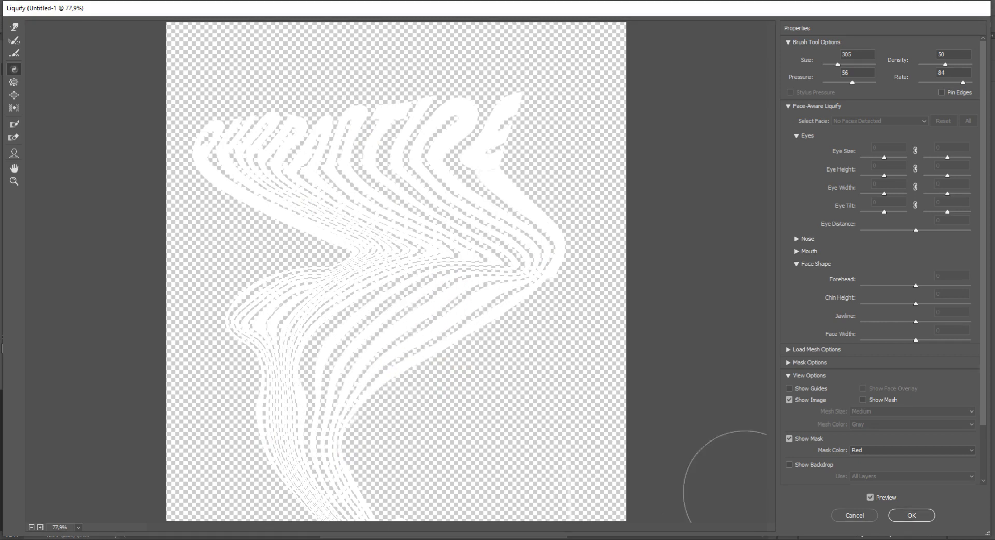
click(913, 515)
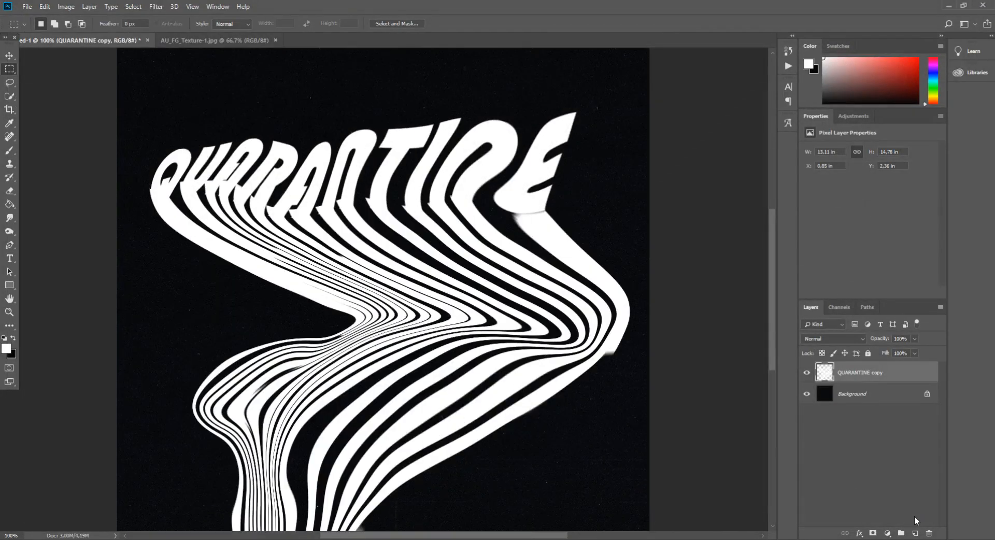
Step: Smudge the upper stripes from below the letters to the right bend with the Smudge tool at brush size 187, strength 50%
key(ctrl+minus)
key(ctrl+minus)
key(ctrl+plus)
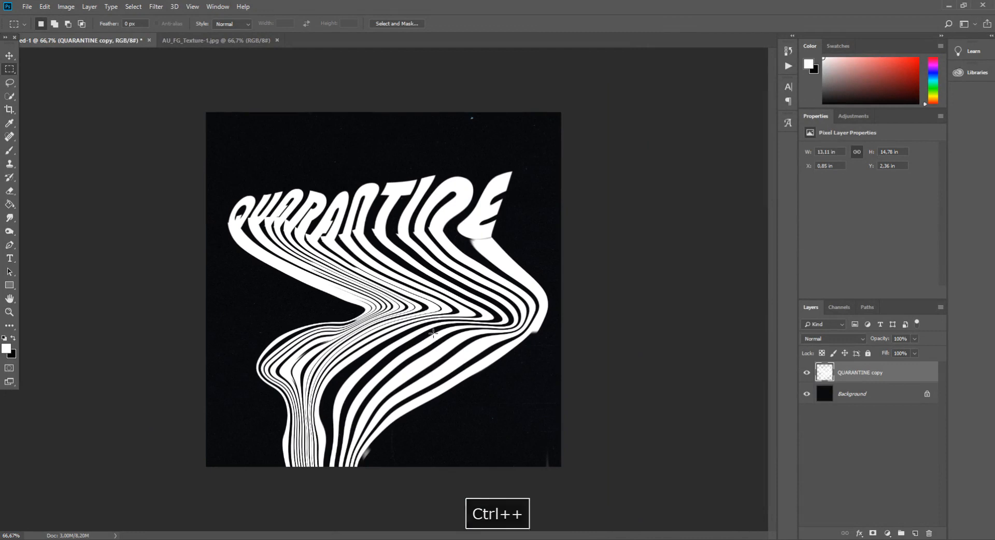
right_click(10, 218)
click(41, 237)
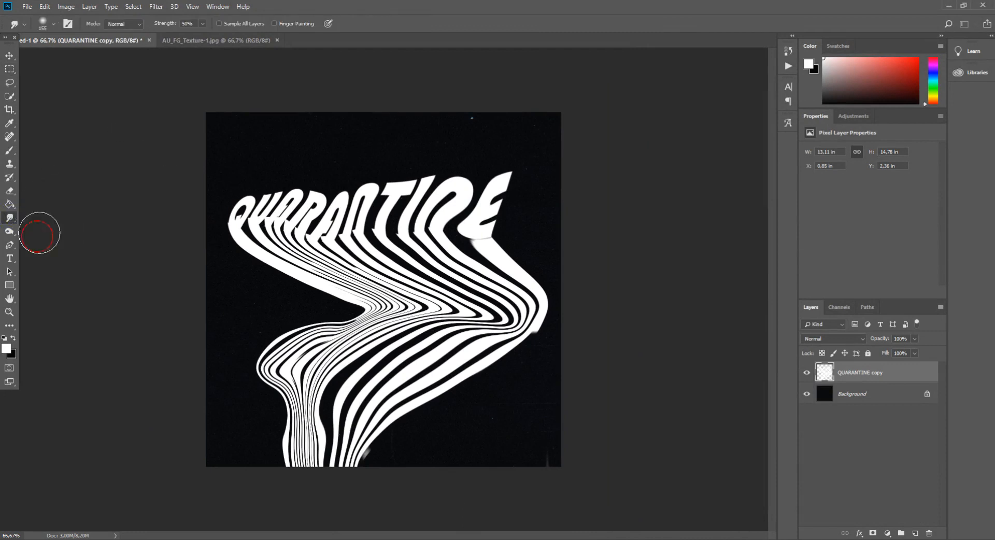
click(44, 26)
drag(100, 57, 105, 57)
mouse_move(239, 232)
mouse_down()
mouse_move(315, 280)
mouse_move(285, 259)
mouse_move(387, 284)
mouse_move(366, 281)
mouse_up()
key(ctrl+z)
key(ctrl+z)
mouse_move(440, 290)
mouse_down()
mouse_move(384, 249)
mouse_move(420, 275)
mouse_move(403, 261)
mouse_up()
mouse_move(460, 284)
mouse_down()
mouse_move(424, 249)
mouse_move(456, 270)
mouse_move(440, 248)
mouse_move(497, 259)
mouse_move(520, 384)
mouse_up()
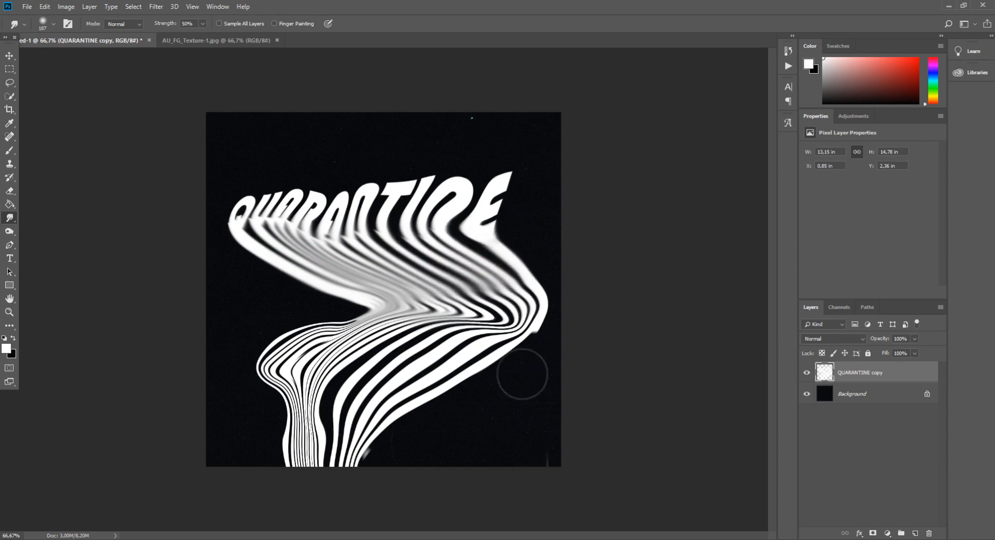
Step: Smudge the stripes along their flow from the right bend through the lower curve to the canvas's lower edge
mouse_move(503, 306)
mouse_down()
mouse_move(415, 352)
mouse_move(358, 368)
mouse_move(327, 373)
mouse_move(262, 353)
mouse_up()
mouse_move(305, 465)
mouse_down()
mouse_move(311, 418)
mouse_move(297, 375)
mouse_move(285, 370)
mouse_move(294, 449)
mouse_move(284, 479)
mouse_move(299, 460)
mouse_move(294, 428)
mouse_move(293, 448)
mouse_move(283, 440)
mouse_move(262, 488)
mouse_up()
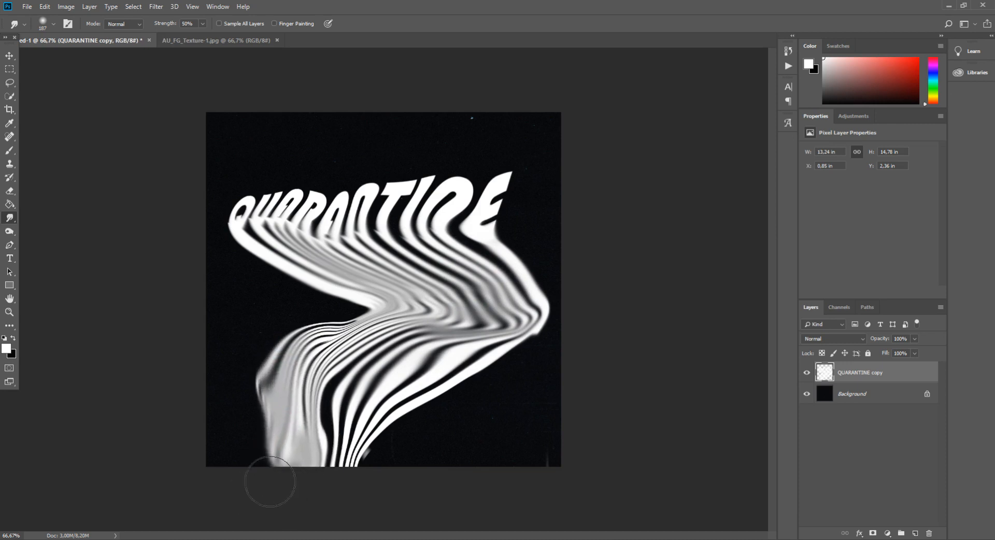
drag(410, 365, 322, 484)
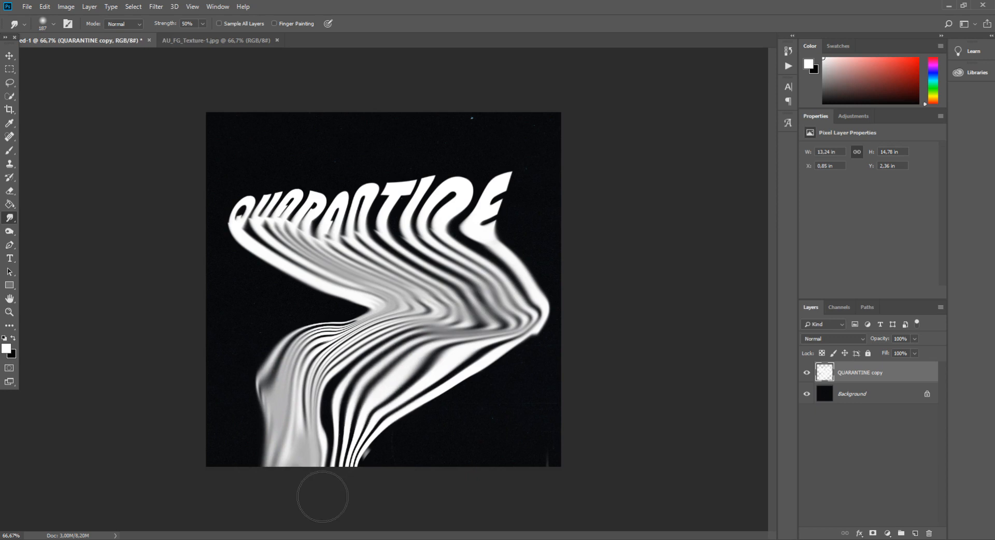
drag(491, 344, 344, 473)
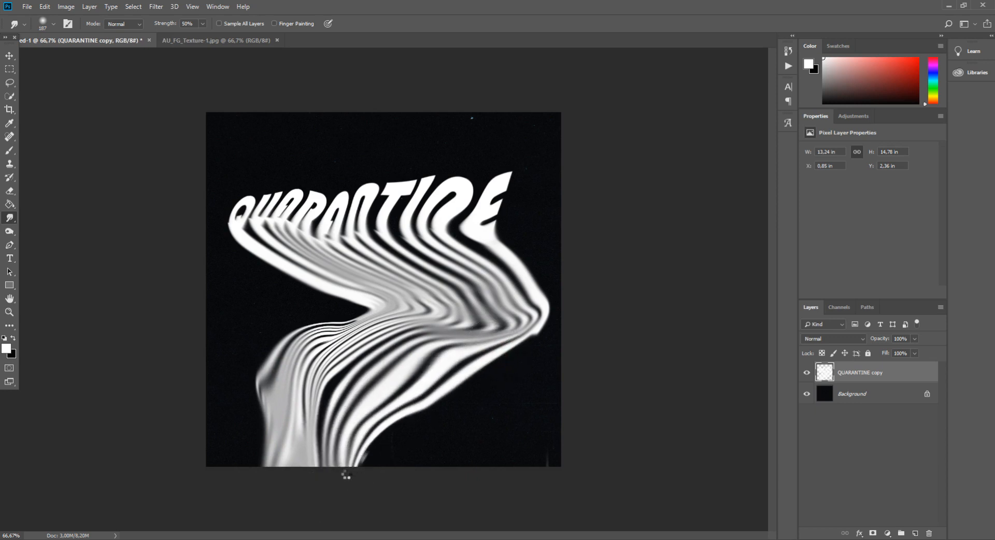
mouse_move(364, 342)
mouse_down()
mouse_move(300, 398)
mouse_move(257, 459)
mouse_up()
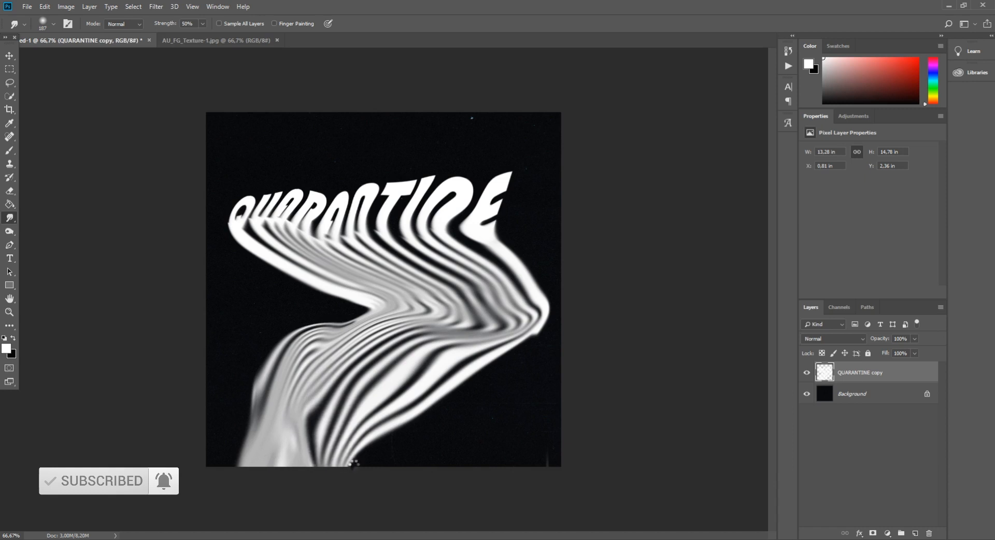
drag(540, 334, 467, 391)
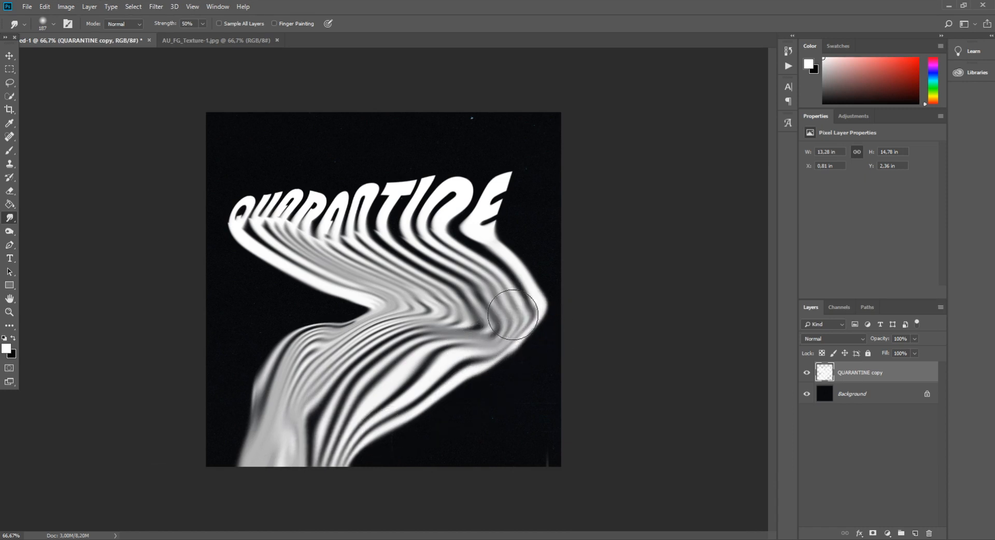
Step: Smudge the diagonal stripes below the letters and round off the outer right bend, undoing unwanted strokes
mouse_move(505, 252)
mouse_down()
mouse_move(543, 304)
mouse_move(441, 246)
mouse_move(465, 278)
mouse_up()
key(ctrl+z)
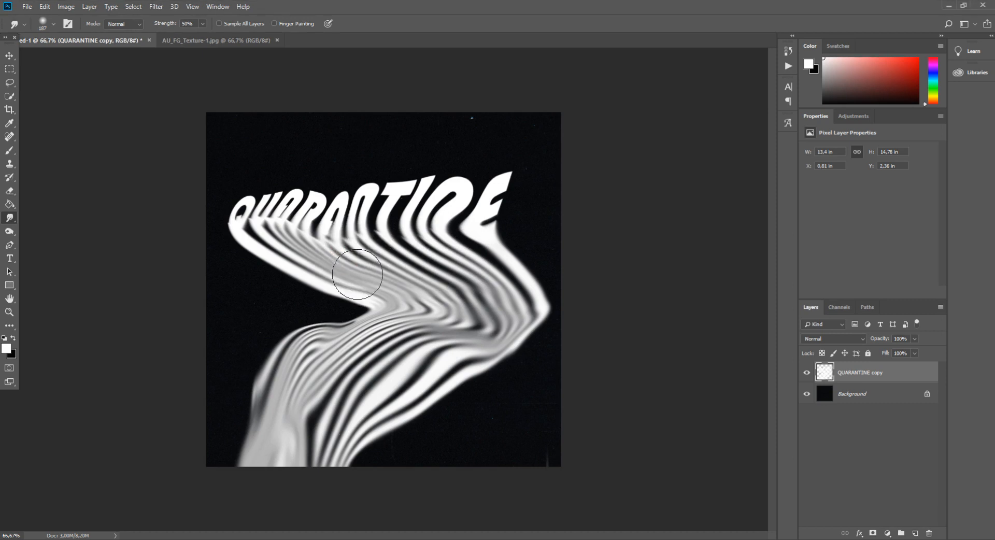
key(ctrl+shift+z)
key(ctrl+alt+z)
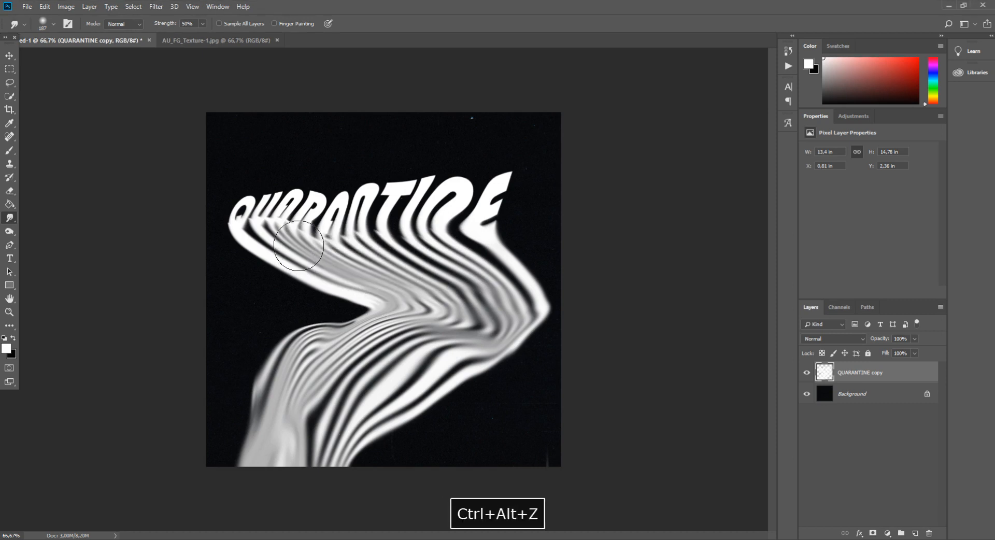
mouse_move(266, 244)
mouse_down()
mouse_move(292, 269)
mouse_move(285, 242)
mouse_move(304, 268)
mouse_move(327, 259)
mouse_move(368, 281)
mouse_move(362, 258)
mouse_move(384, 286)
mouse_move(392, 259)
mouse_move(417, 281)
mouse_move(423, 266)
mouse_move(464, 279)
mouse_move(507, 348)
mouse_up()
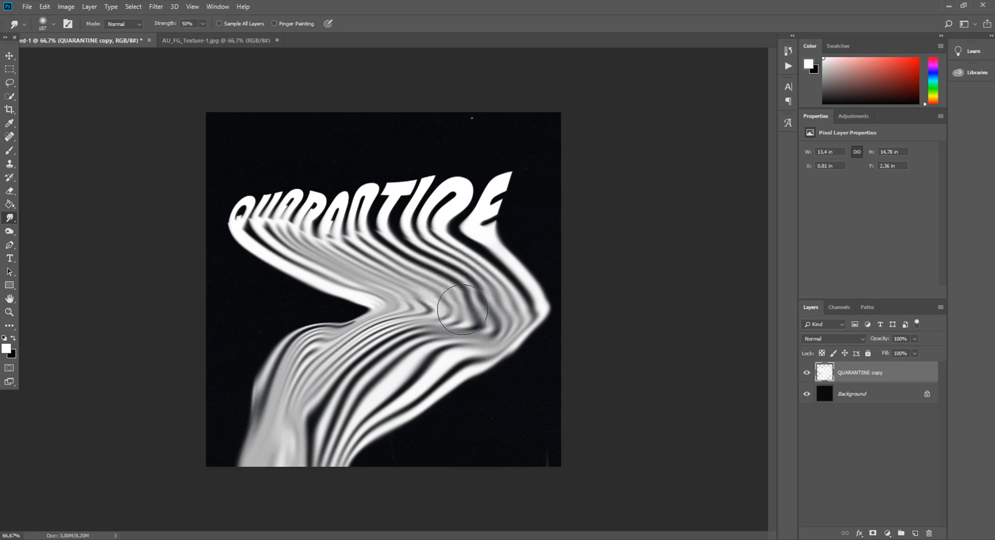
mouse_move(464, 290)
mouse_down()
mouse_move(481, 307)
mouse_move(524, 303)
mouse_move(542, 325)
mouse_move(455, 400)
mouse_move(520, 369)
mouse_up()
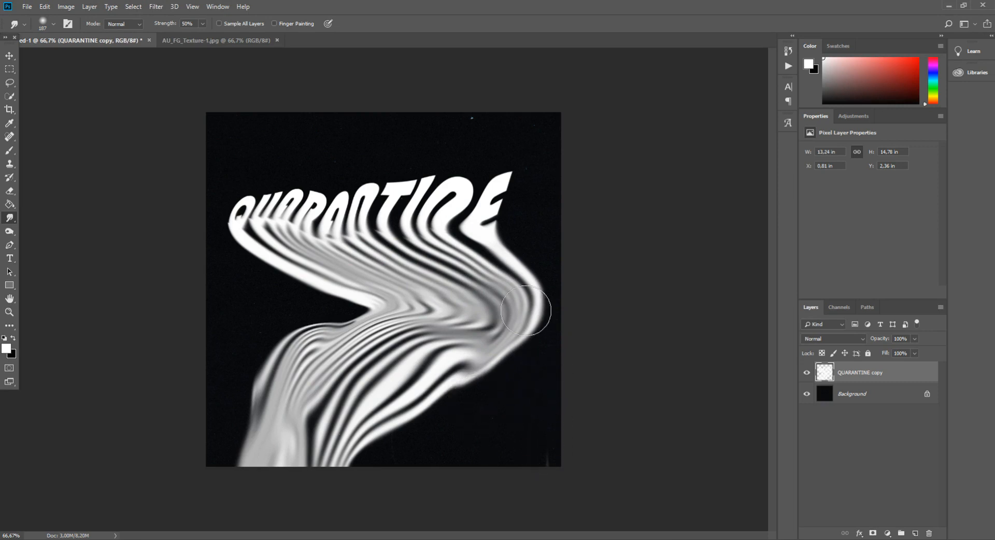
drag(471, 251, 504, 292)
mouse_move(489, 251)
mouse_down()
mouse_move(461, 223)
mouse_move(488, 312)
mouse_up()
key(ctrl+z)
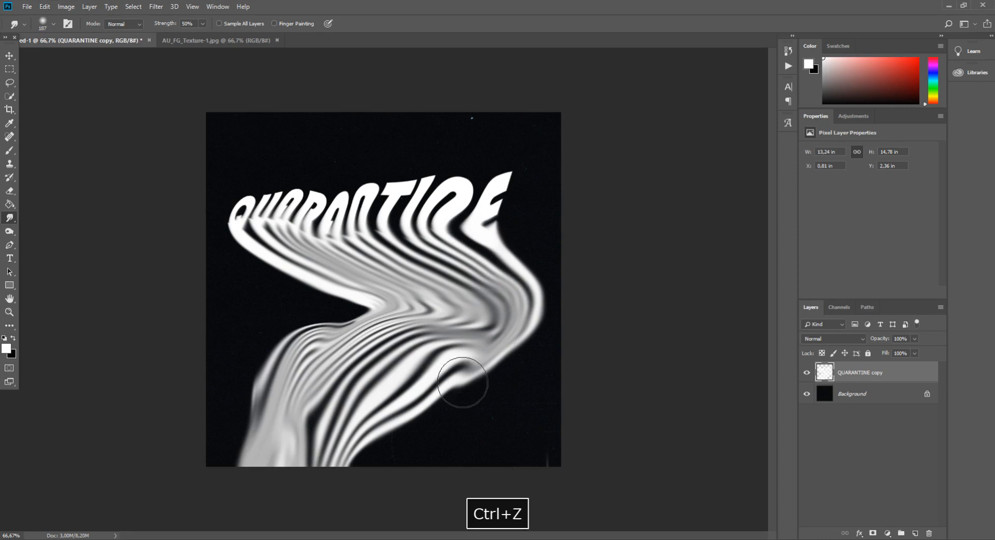
Step: Smudge the outer left edge of the stripe below the letter Q inward along its diagonal
mouse_move(224, 242)
mouse_down()
mouse_move(242, 258)
mouse_move(240, 278)
mouse_up()
key(ctrl+z)
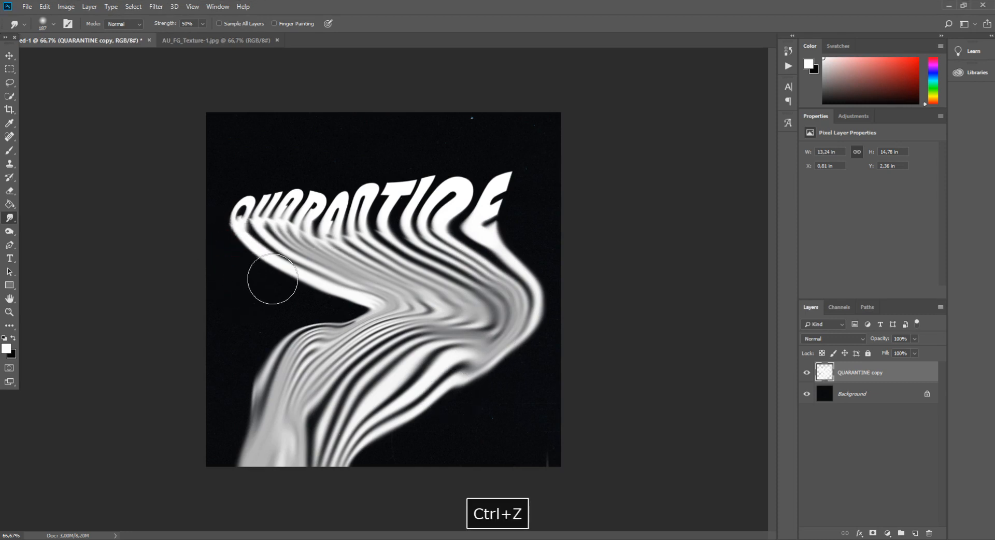
drag(223, 241, 293, 298)
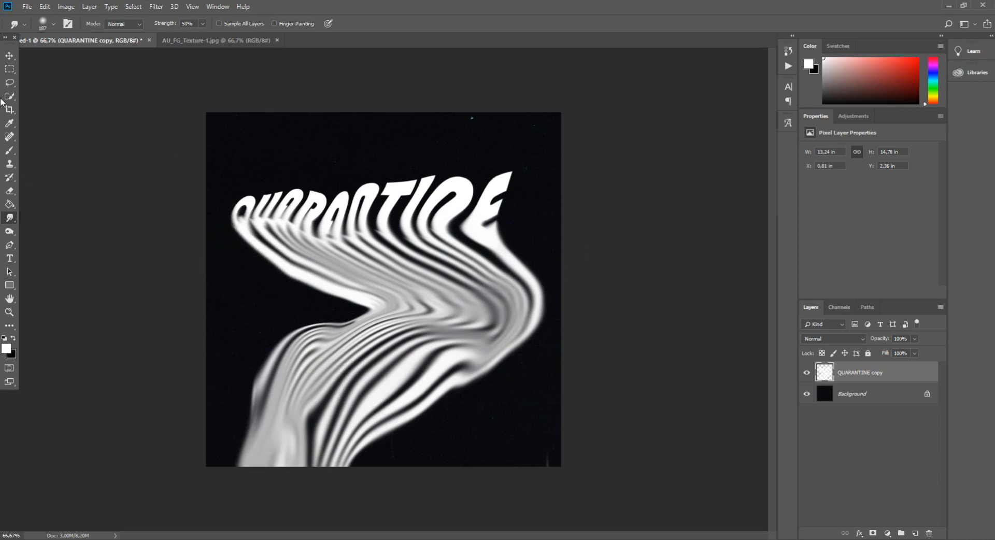
Step: Scale the distorted text layer to about 93.3% and center it horizontally on the canvas with Free Transform
click(9, 68)
key(ctrl+minus)
key(ctrl+t)
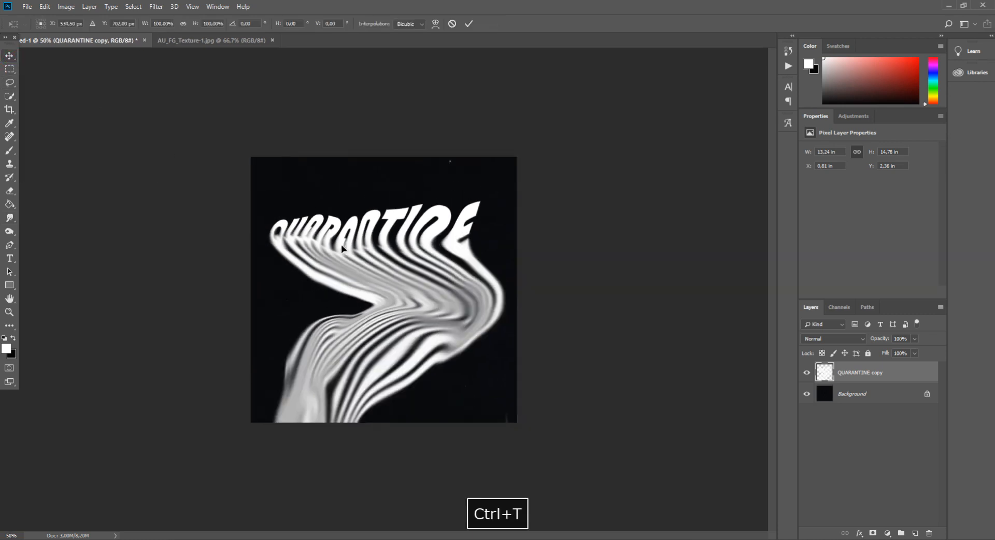
drag(422, 384, 425, 411)
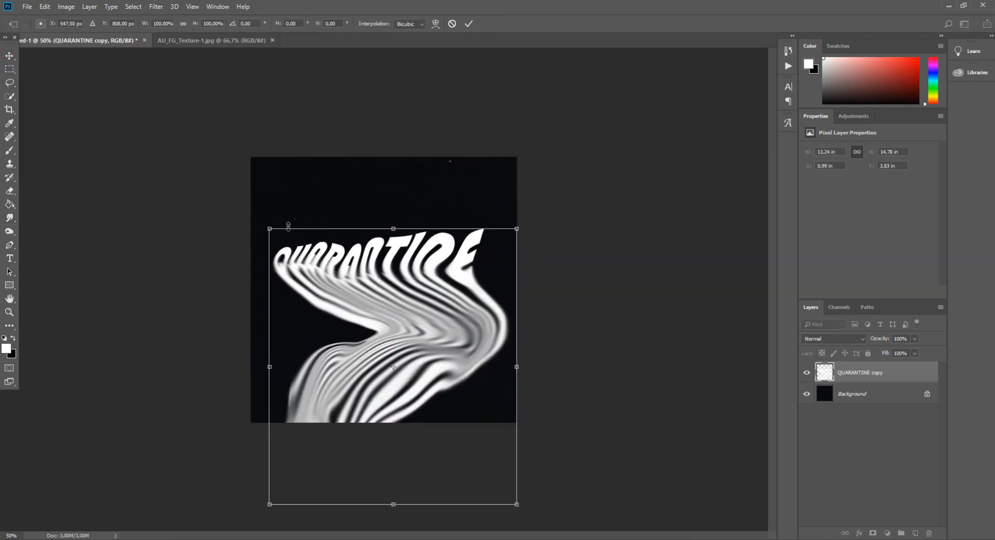
drag(270, 228, 286, 247)
drag(349, 298, 363, 247)
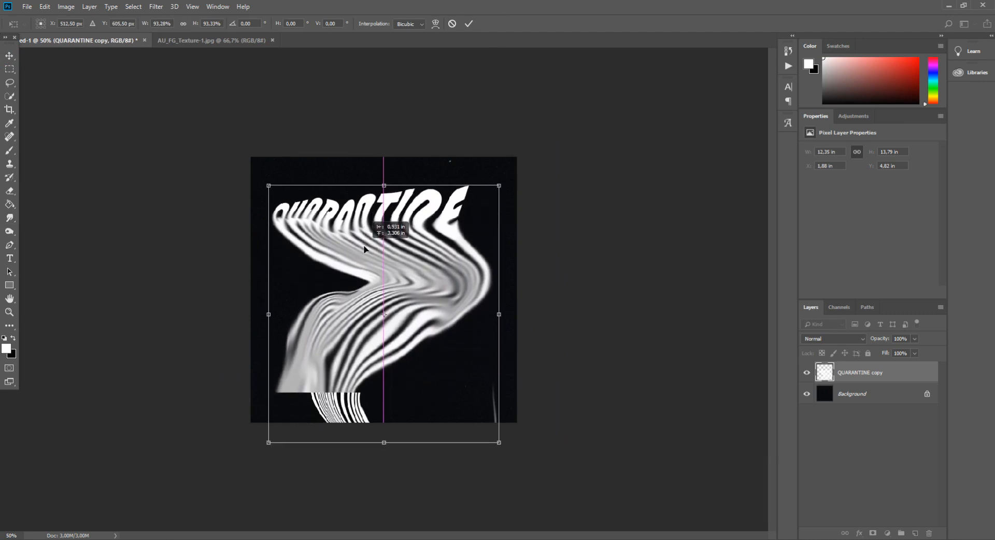
mouse_move(392, 280)
mouse_down()
mouse_move(394, 315)
mouse_move(390, 293)
mouse_up()
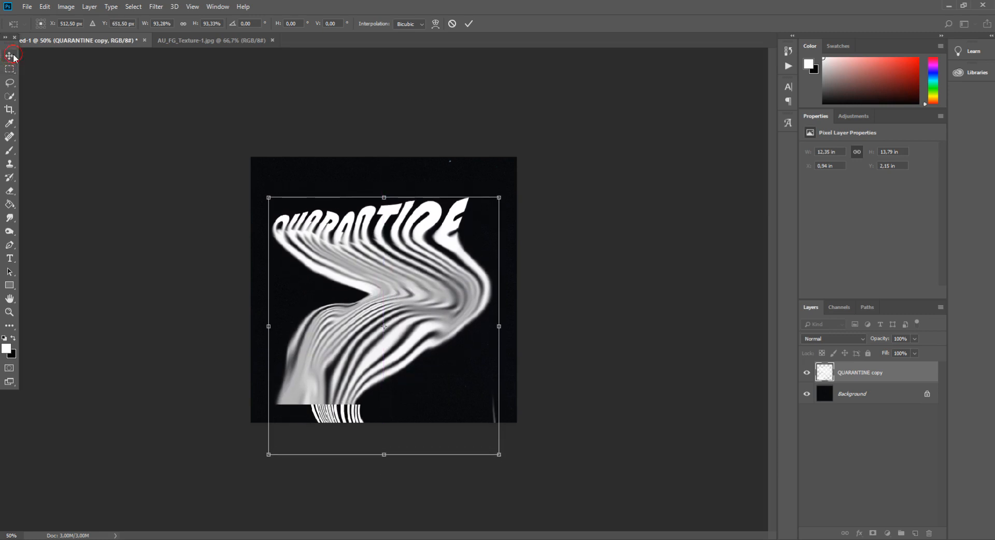
key(Return)
Step: Smudge the stem's lower end over the exposed sharp stripes down to the canvas edge, and soften the lower curve's stripes
click(10, 232)
click(8, 218)
drag(290, 391, 322, 432)
mouse_move(316, 391)
mouse_down()
mouse_move(348, 467)
mouse_move(345, 404)
mouse_move(360, 459)
mouse_move(363, 425)
mouse_up()
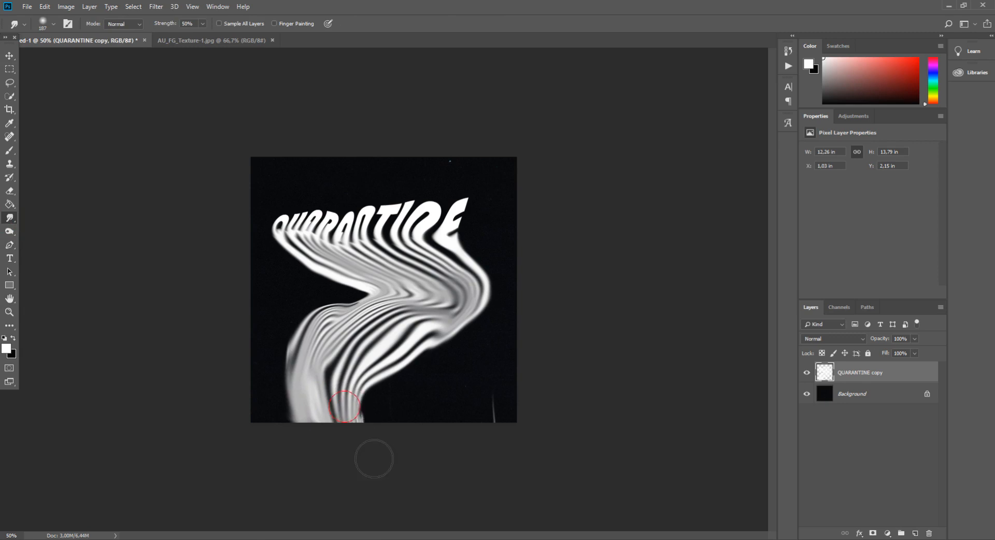
mouse_move(320, 368)
mouse_down()
mouse_move(364, 489)
mouse_move(298, 402)
mouse_move(329, 458)
mouse_up()
drag(285, 350, 285, 365)
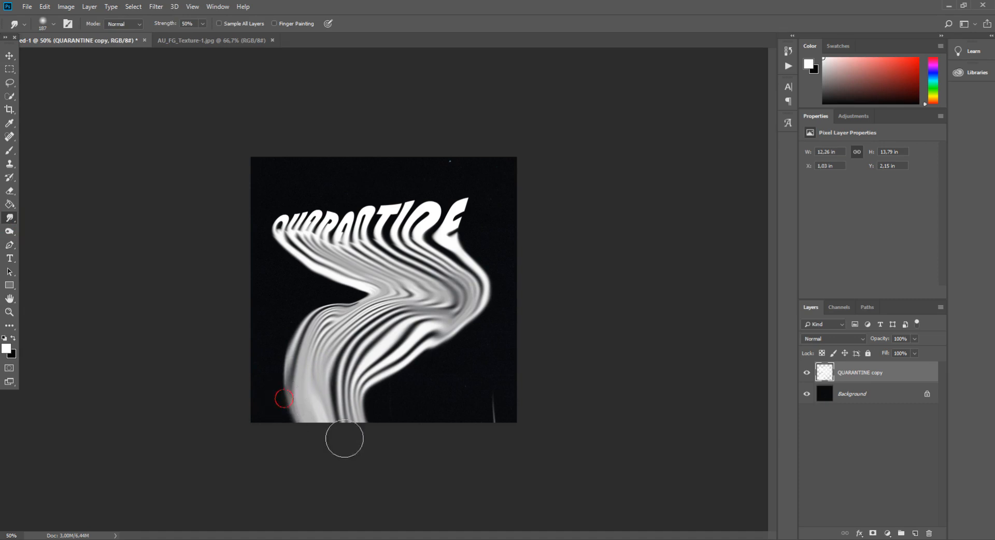
drag(345, 438, 392, 520)
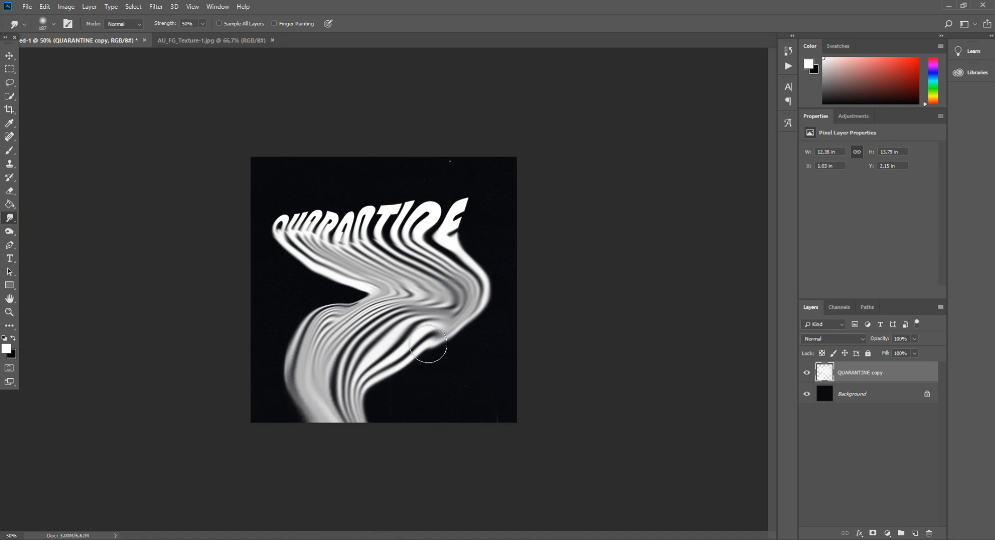
drag(376, 350, 360, 362)
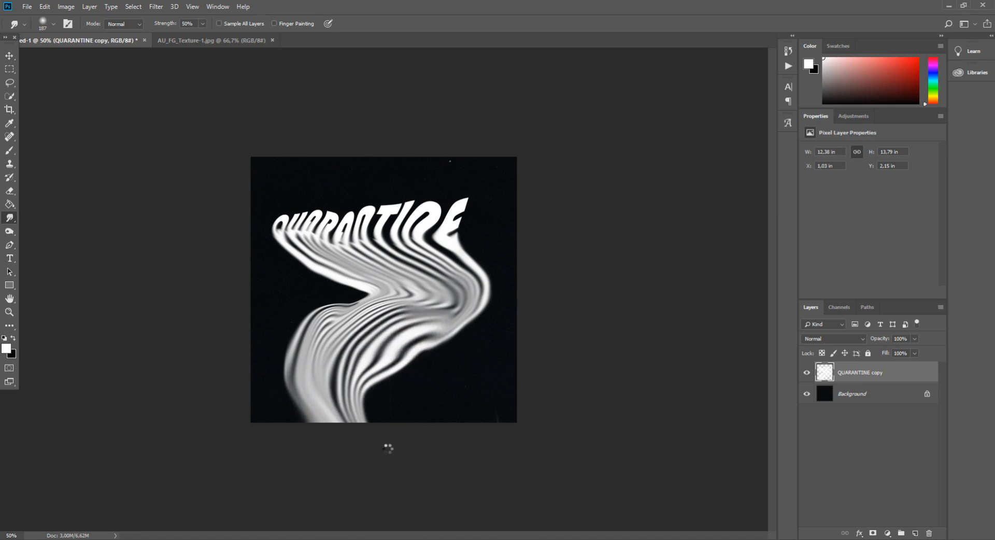
key(ctrl+plus)
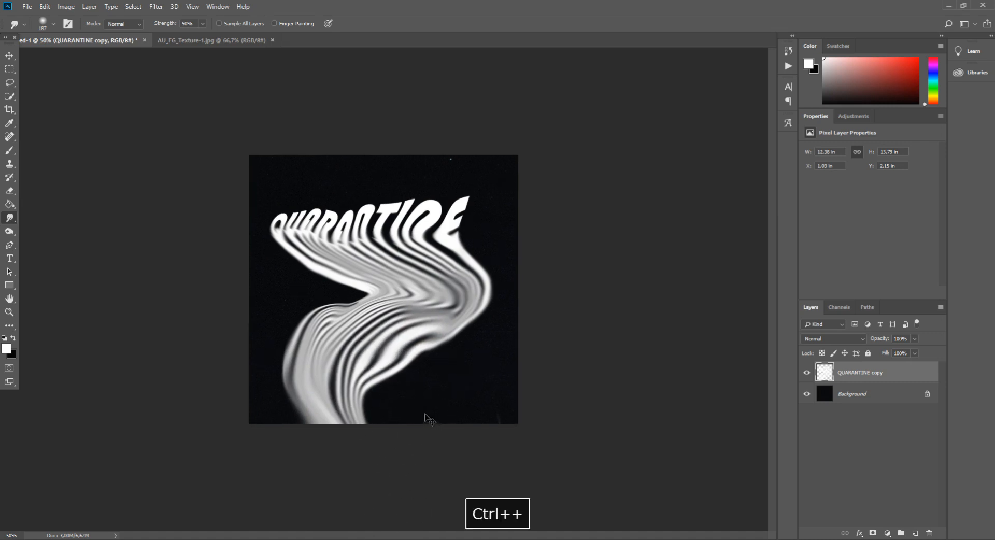
click(923, 372)
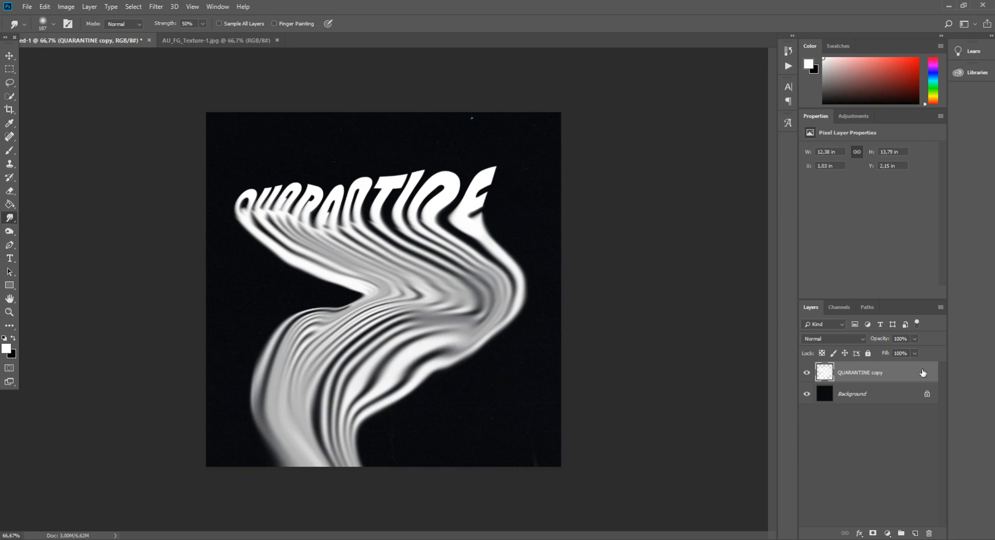
double_click(923, 372)
click(668, 185)
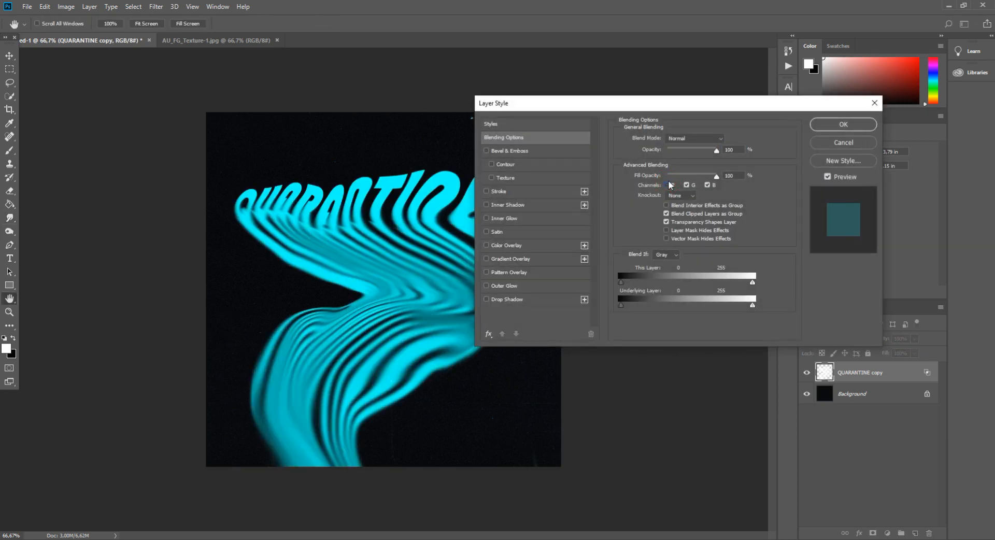
key(Return)
key(ctrl+alt+z)
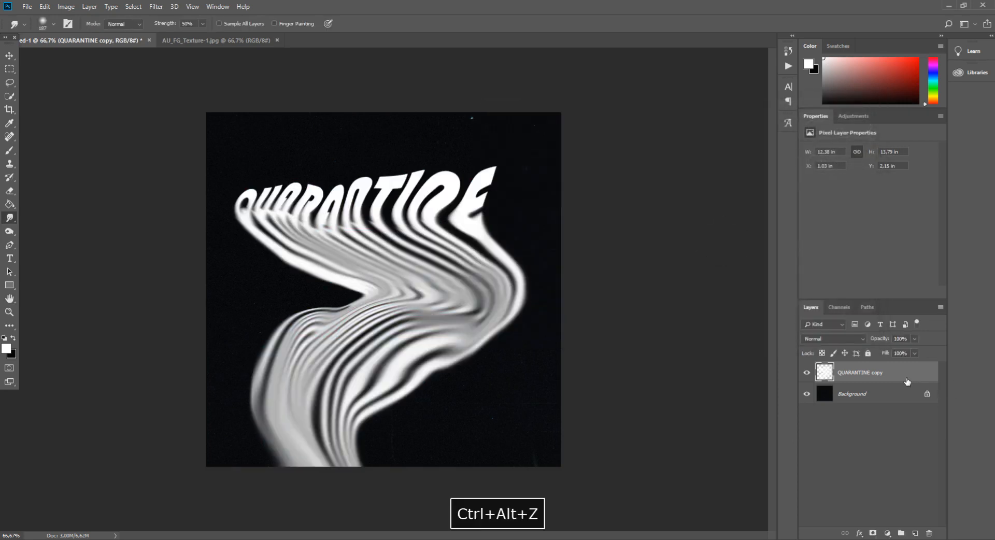
Step: Duplicate the QUARANTINE copy layer and turn off the red channel in the duplicate's blending options
key(ctrl+j)
double_click(908, 381)
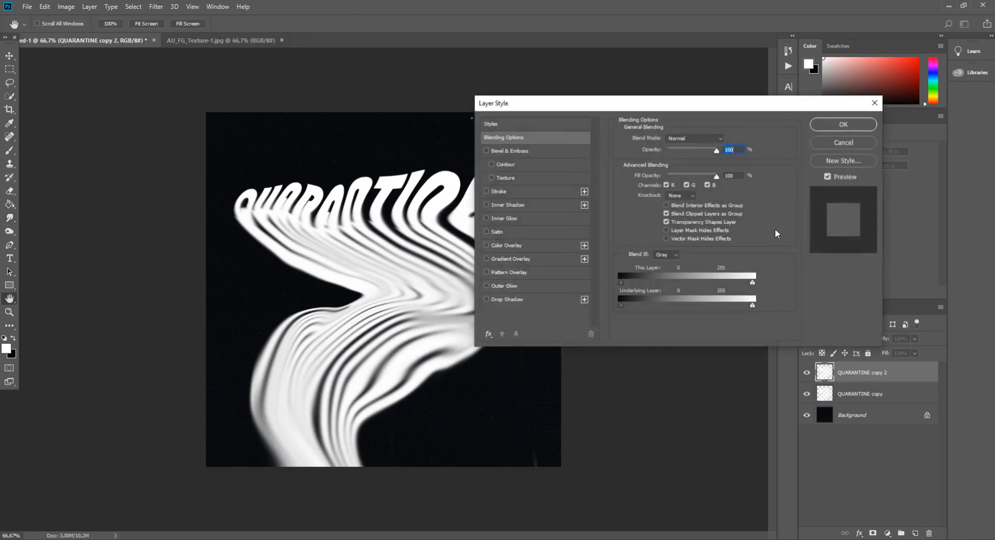
click(667, 185)
key(Return)
Step: Shift the duplicate without the red channel very slightly right with Free Transform, to X 1.06 in
key(r)
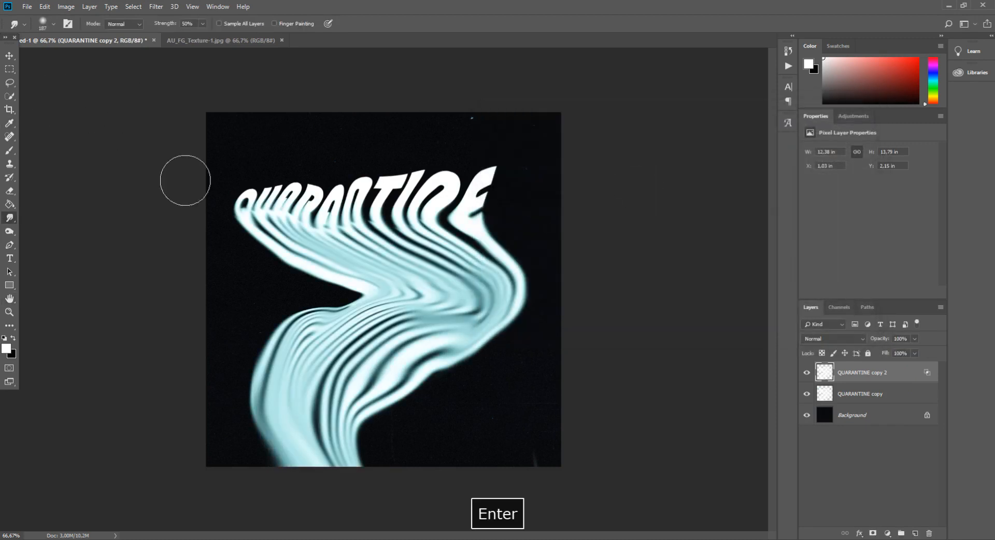
click(8, 55)
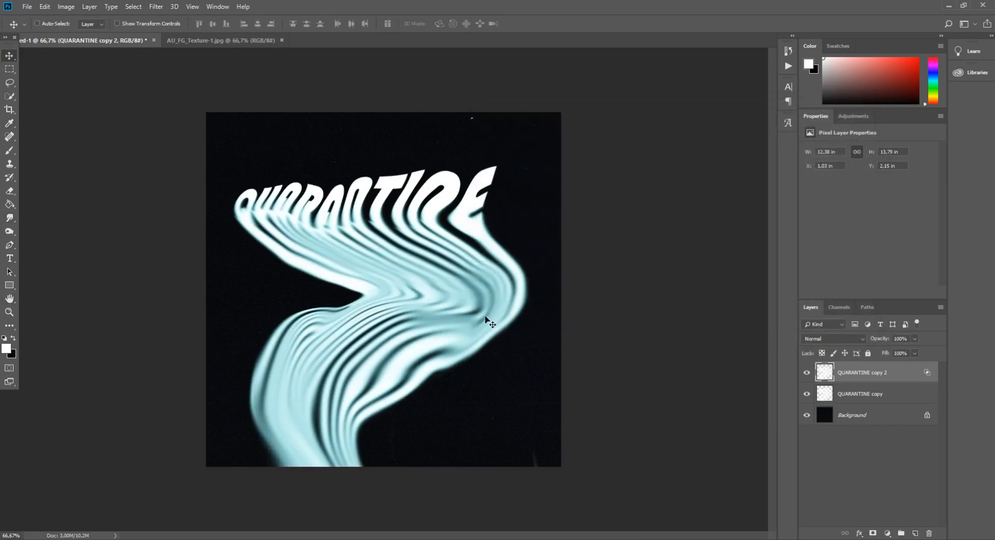
key(ctrl+t)
drag(490, 323, 487, 318)
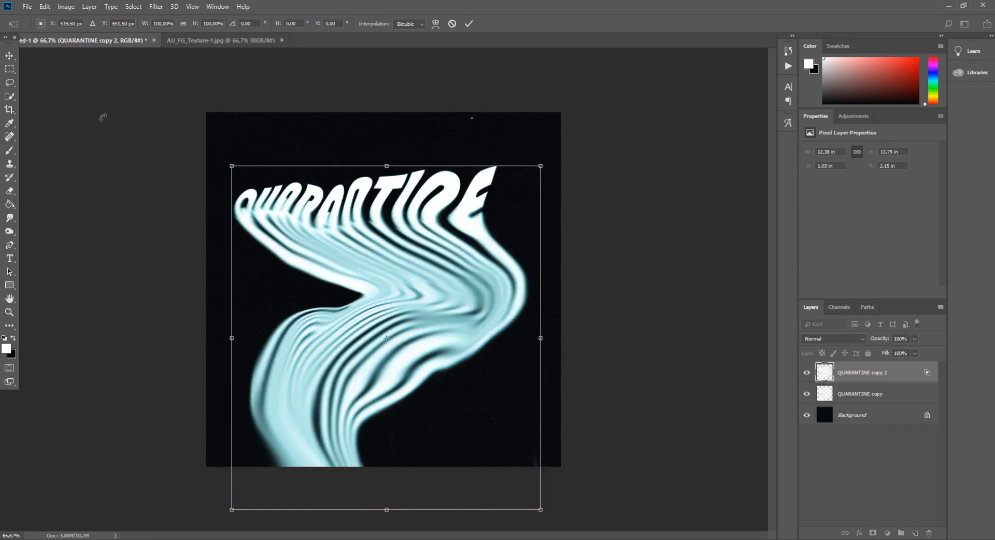
key(Return)
Step: Duplicate QUARANTINE copy 2 and set the new copy's blending channels to red and blue only
click(896, 378)
key(ctrl+j)
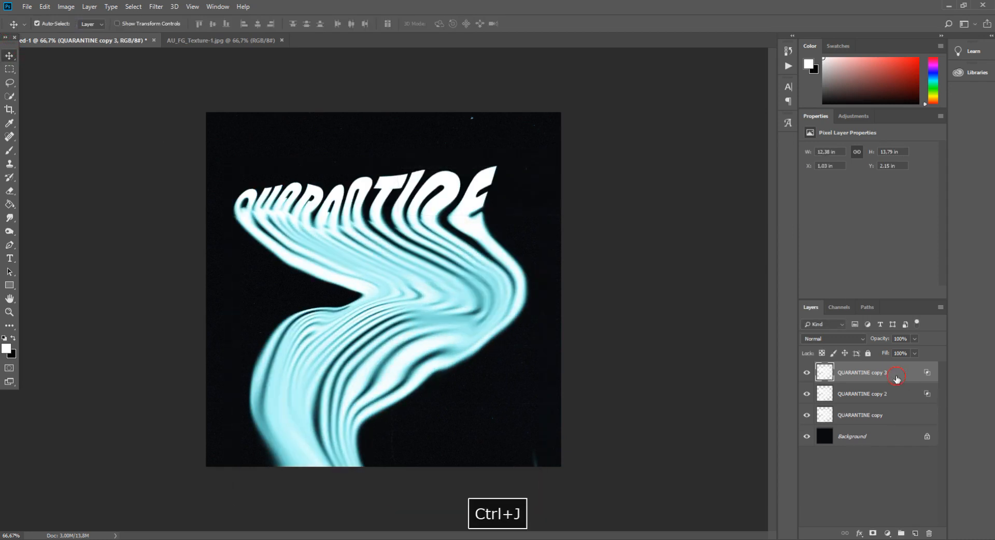
double_click(896, 378)
click(687, 185)
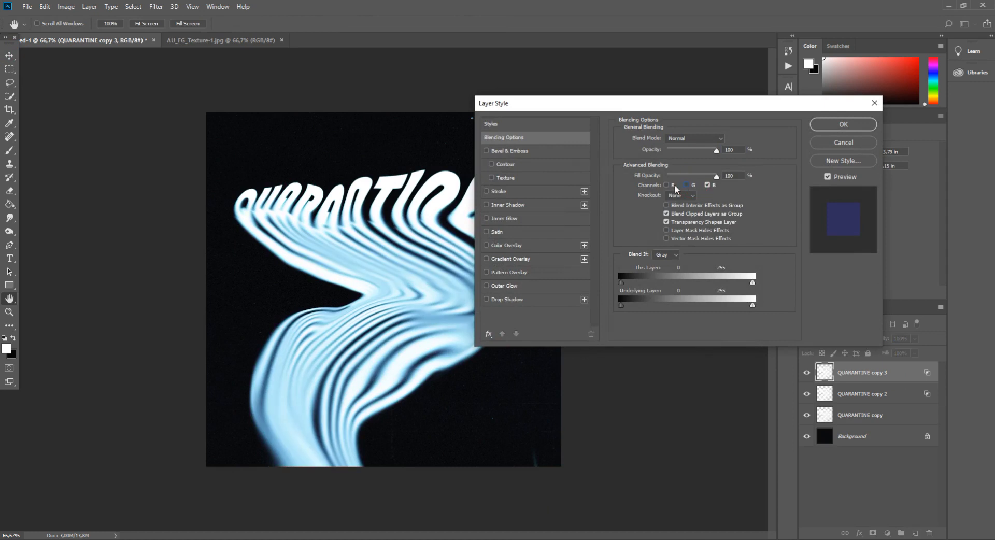
click(667, 185)
key(Return)
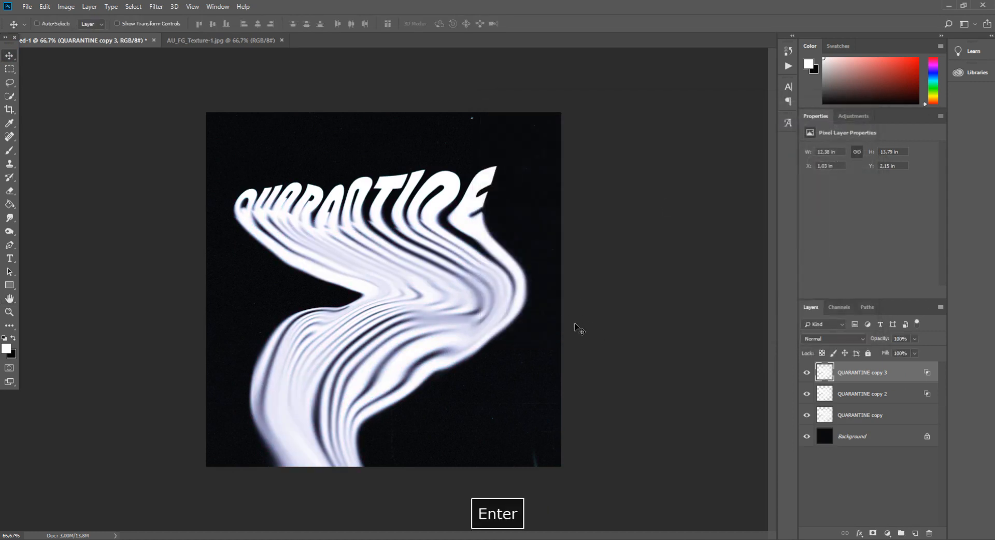
Step: Offset QUARANTINE copy 3 slightly left to X 0.99 in and nudge QUARANTINE copy 2 left to X 1.04 in
key(ctrl+t)
drag(493, 311, 487, 306)
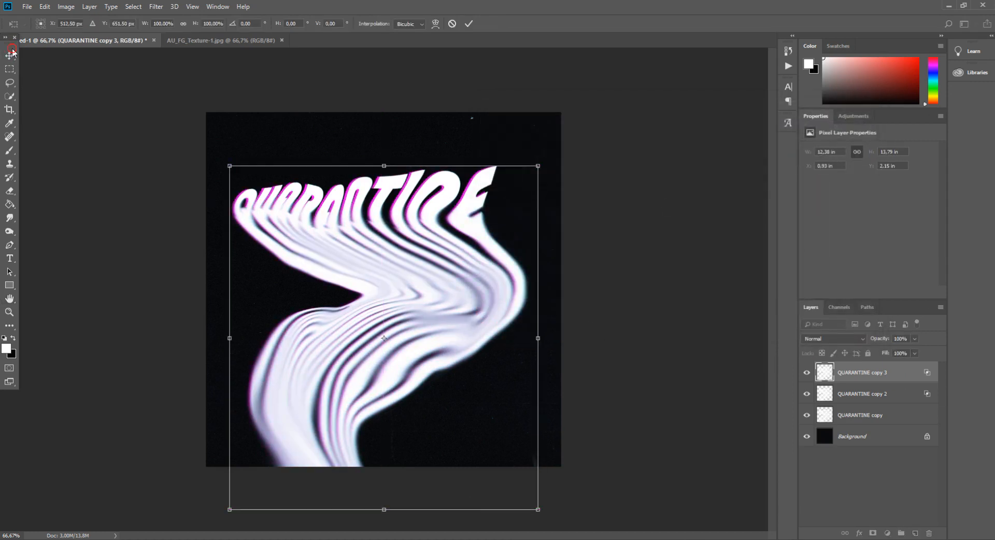
key(Return)
key(Right)
key(Right)
key(Right)
key(Right)
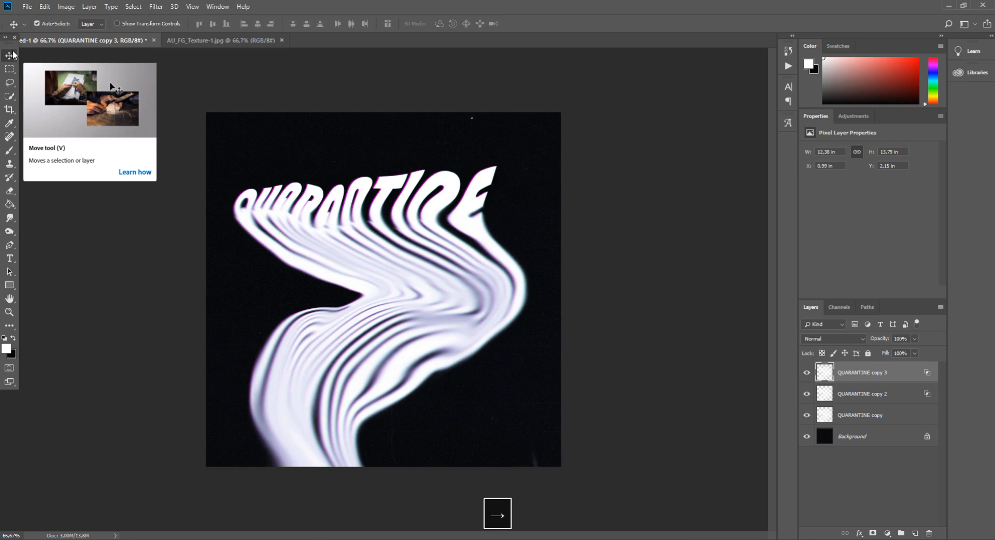
click(881, 395)
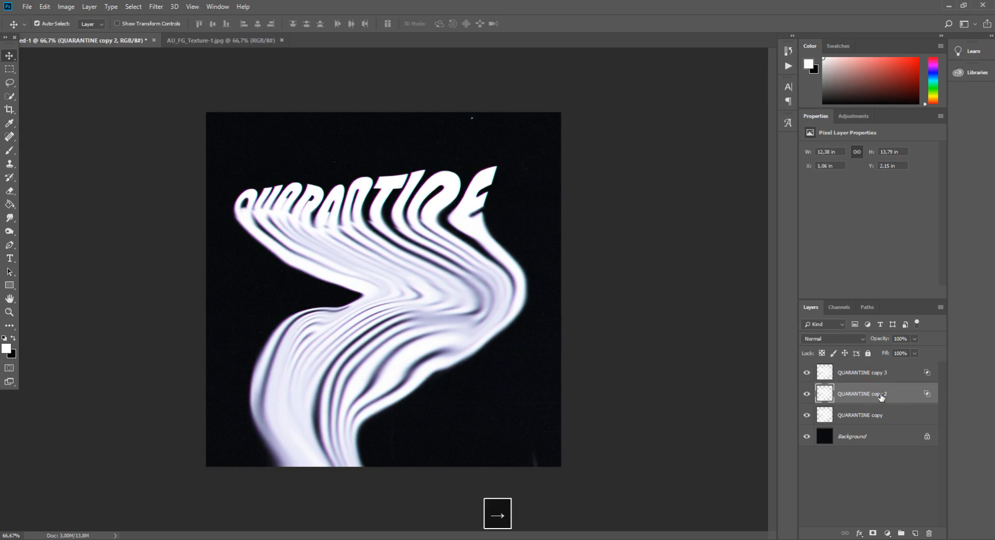
key(Left)
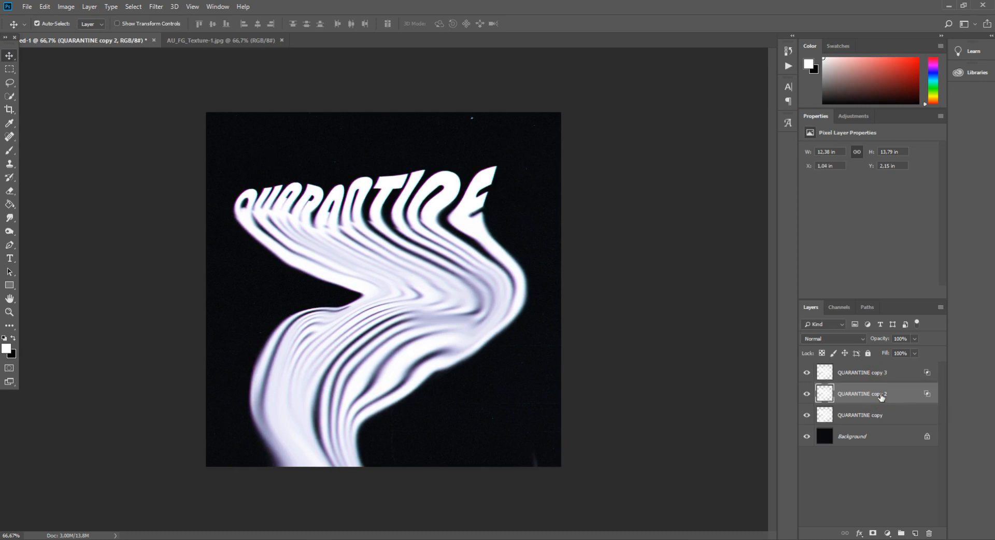
Step: Merge the three QUARANTINE copy layers into a single layer above the background
ctrl+click(863, 372)
ctrl+click(860, 415)
right_click(853, 414)
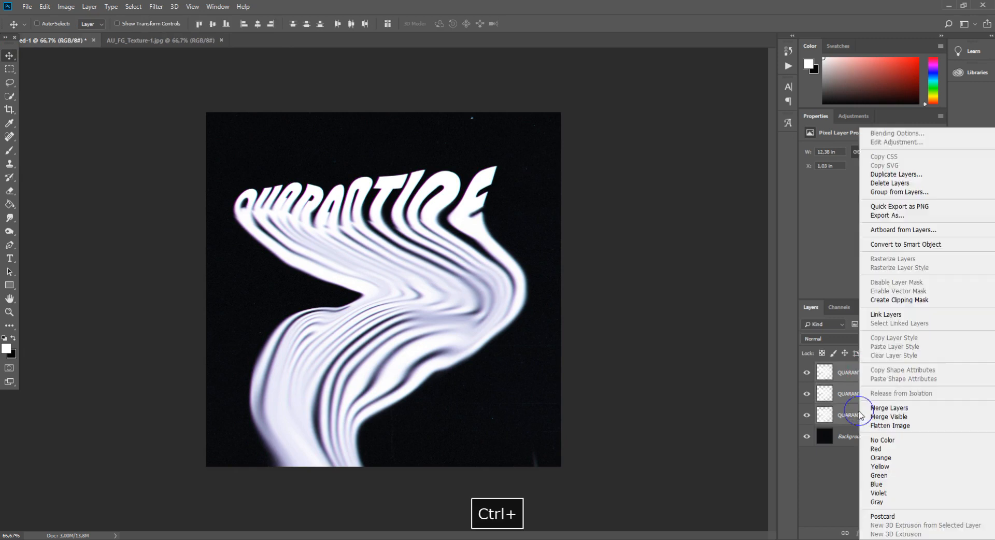
click(876, 411)
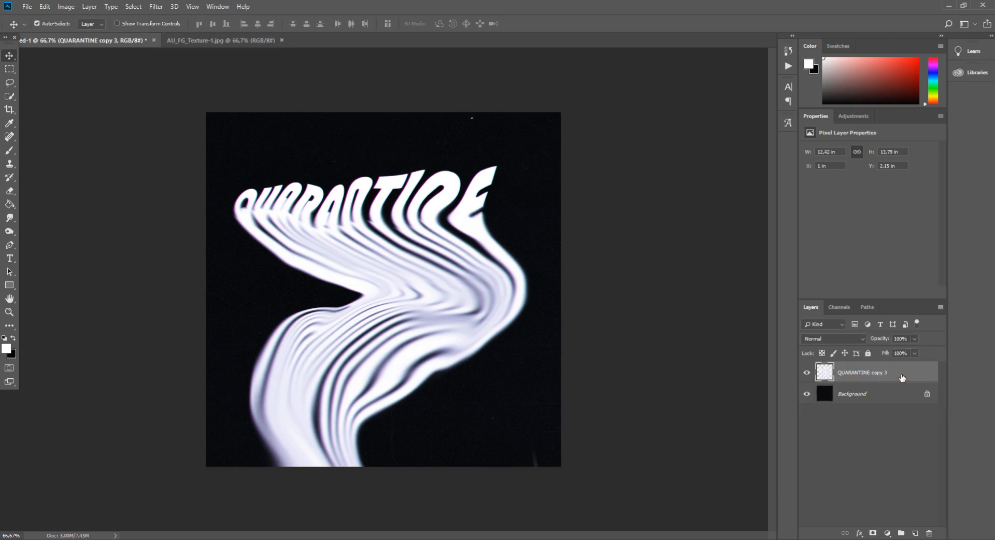
Step: Add a Gradient Overlay effect to the merged text layer, leaving Color Overlay and Pattern Overlay off
double_click(902, 378)
click(500, 245)
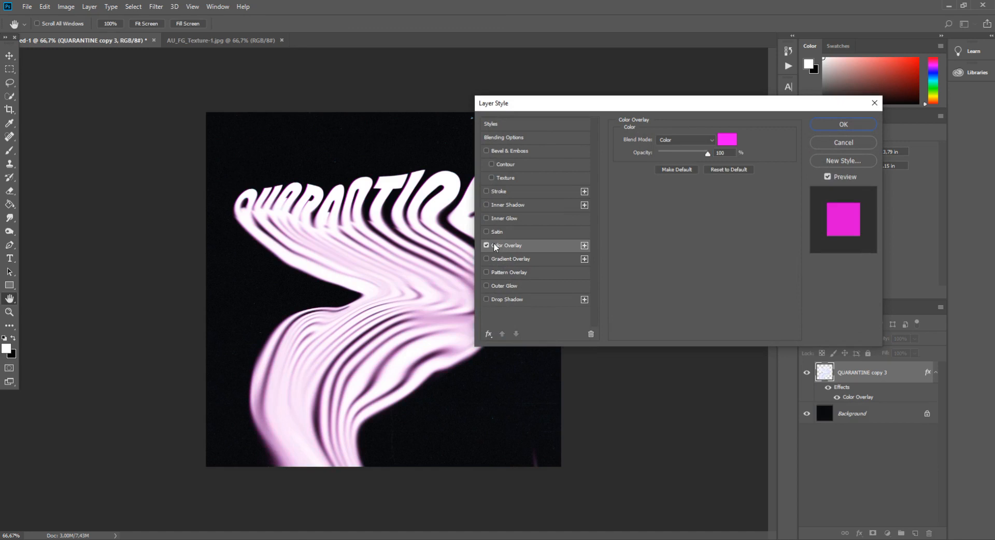
click(486, 272)
click(500, 258)
click(486, 272)
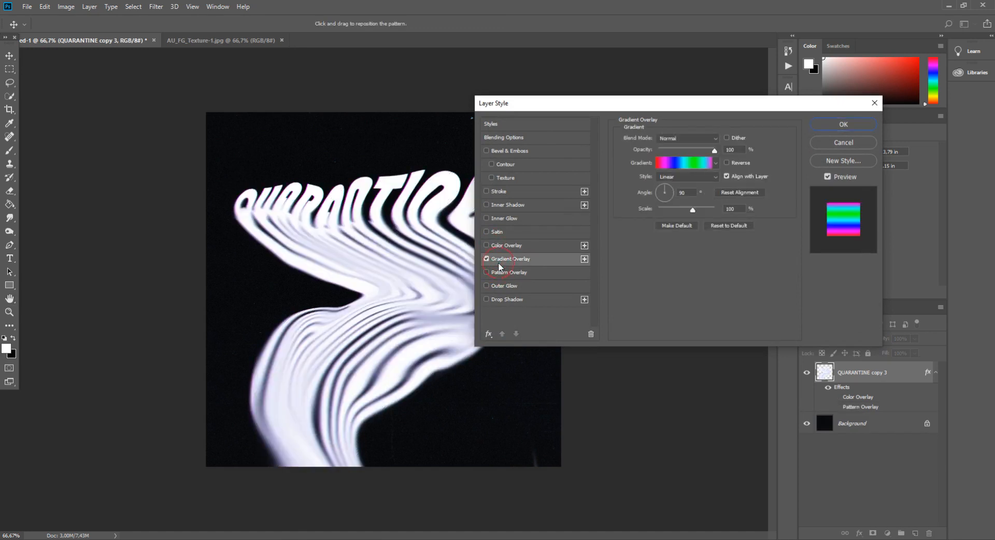
Step: Try out the gradient overlay's blend modes from Multiply through Overlay and Difference to Hue
click(696, 139)
click(674, 205)
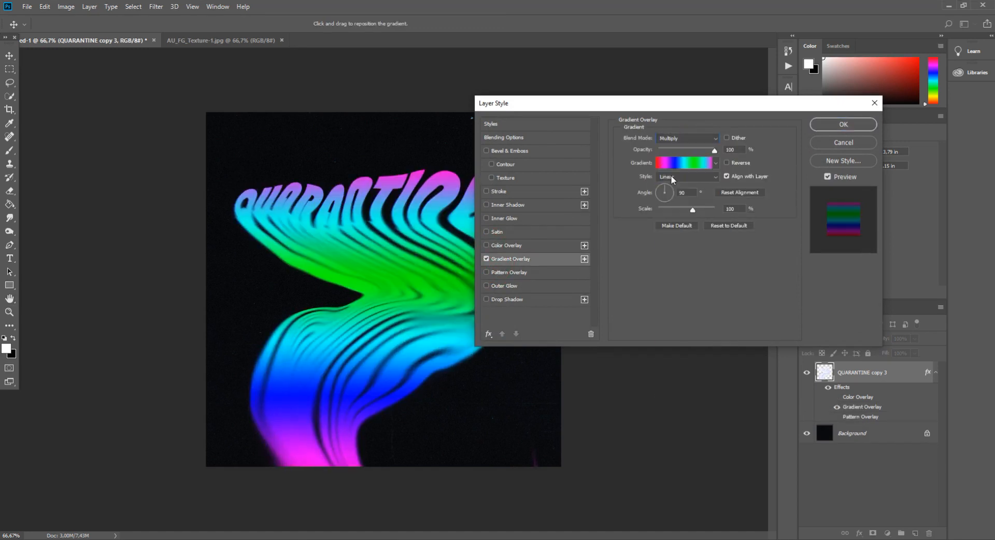
key(Down)
key(Down)
key(Down)
key(Down)
key(Down)
key(Down)
key(Down)
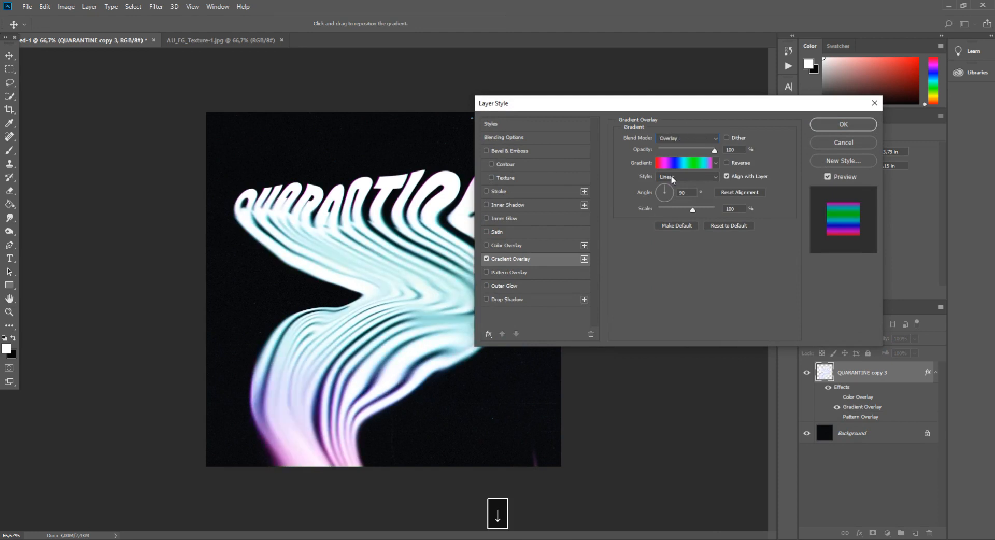
key(Down)
key(Down)
key(Down)
key(Down)
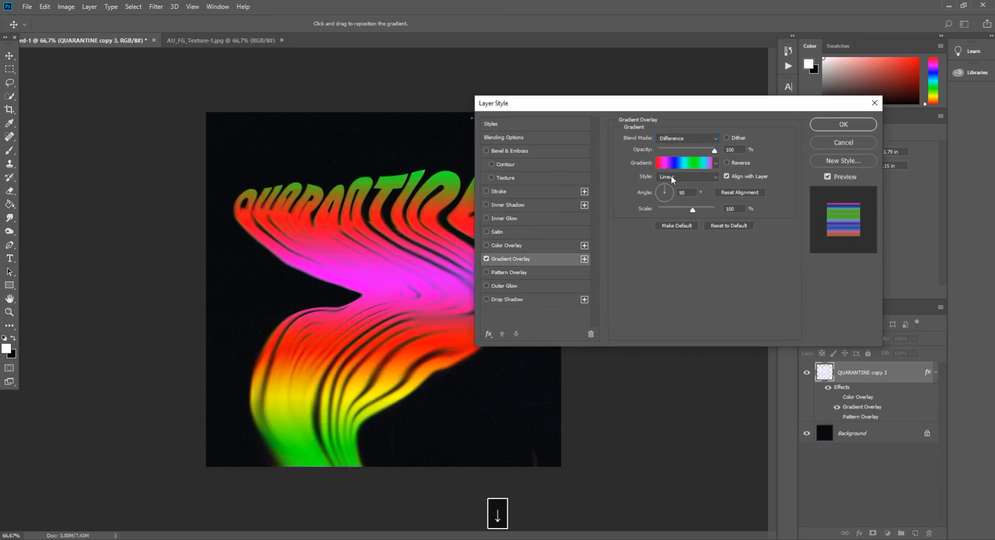
key(Down)
key(Down)
key(Down)
key(Down)
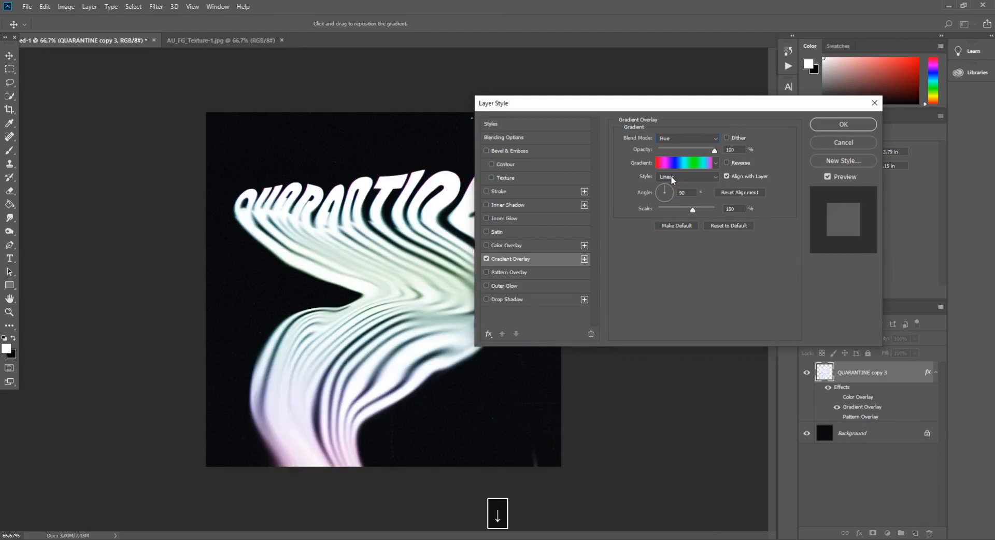
Step: Choose the yellow-pink-purple gradient preset for the overlay and set its blend mode to Normal at 100% opacity
click(716, 162)
click(695, 213)
click(701, 235)
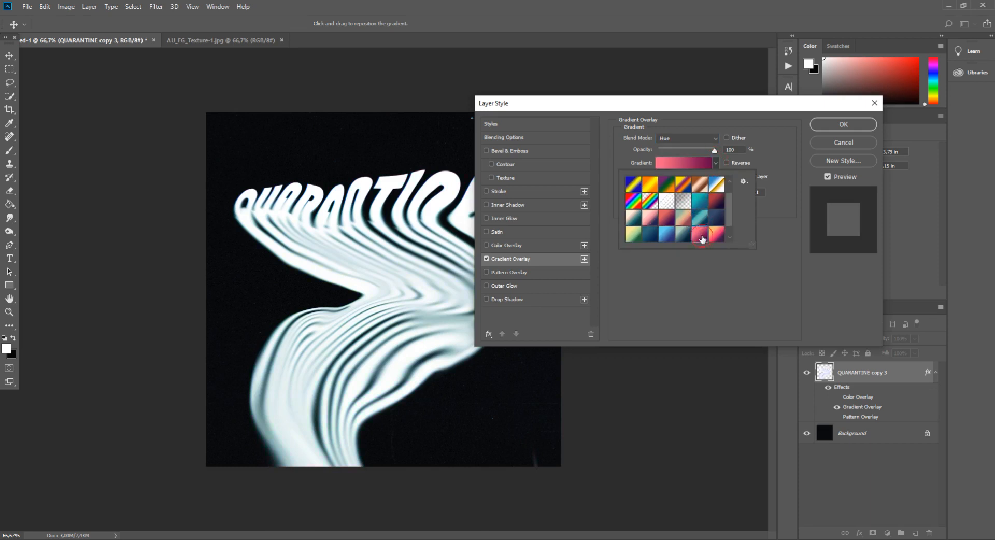
scroll(702, 235, down, 1)
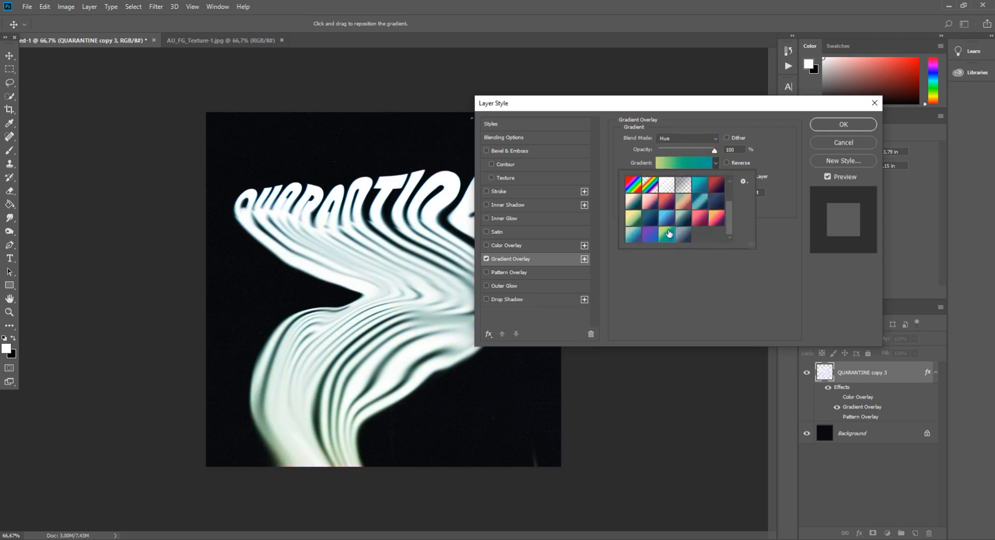
click(689, 149)
click(687, 138)
click(684, 138)
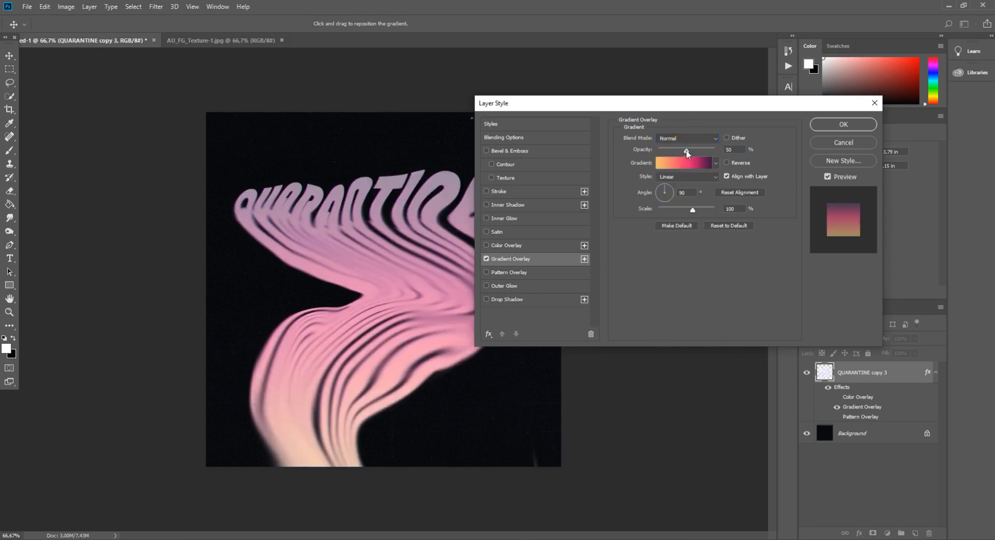
click(716, 163)
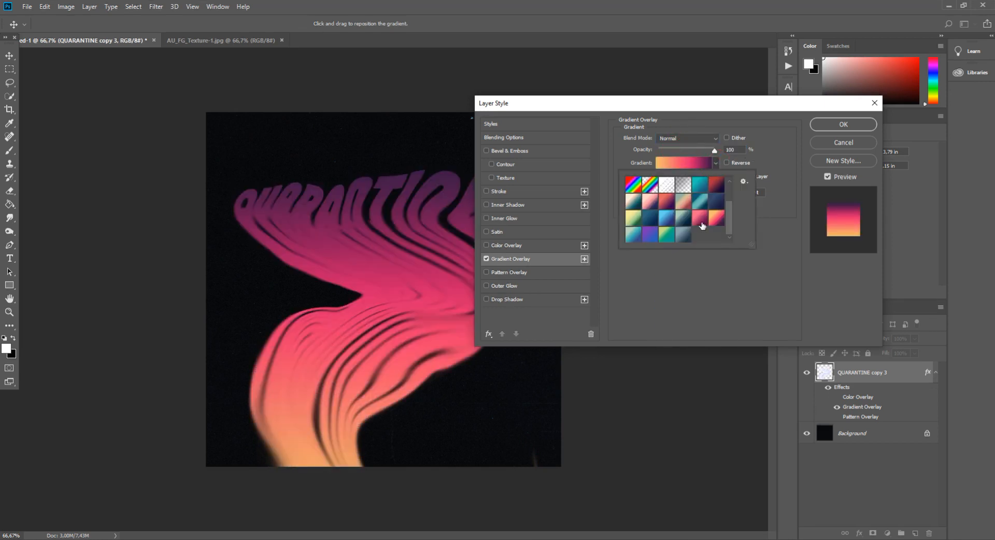
Step: Recolor the gradient's yellow start stop to light magenta and its pink middle stop to purple b828e2
click(690, 163)
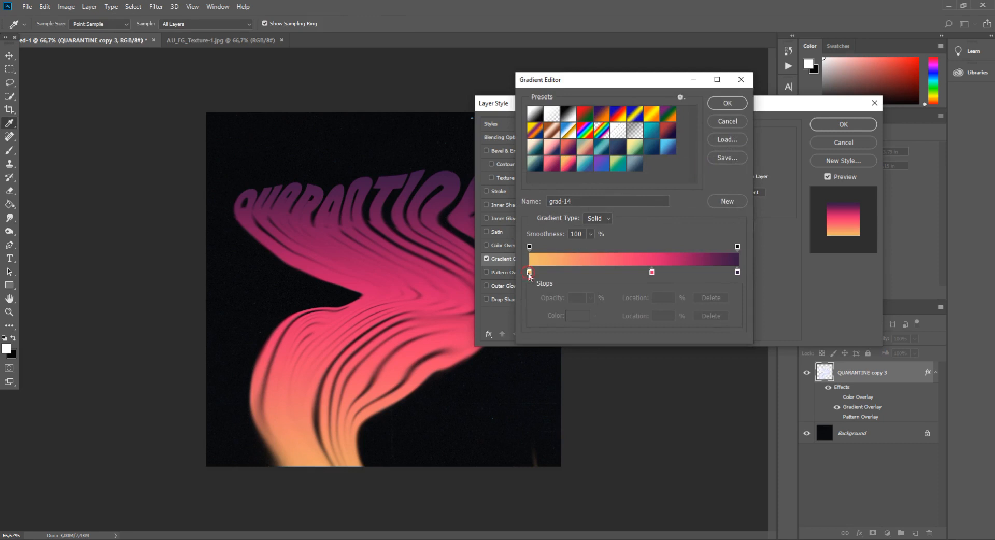
click(569, 316)
click(503, 147)
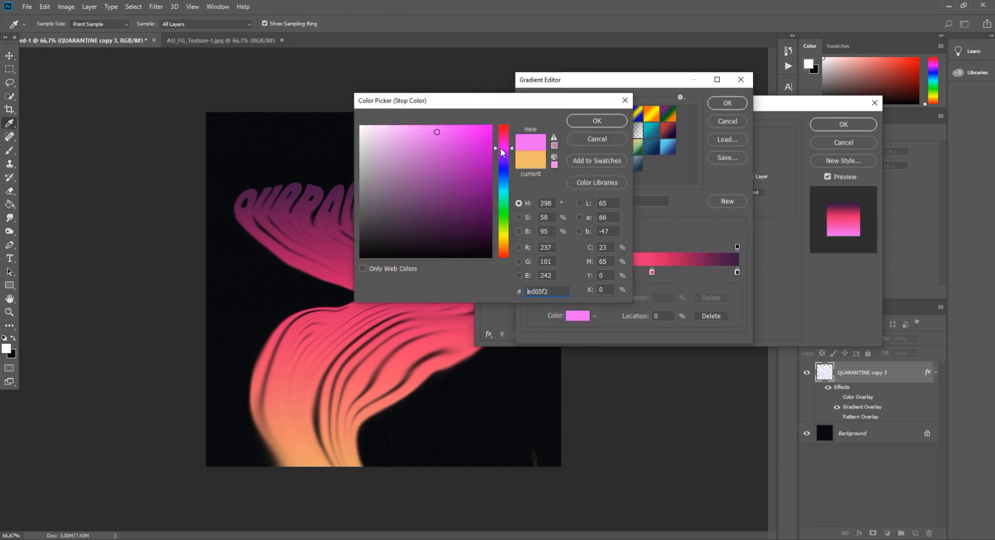
click(582, 122)
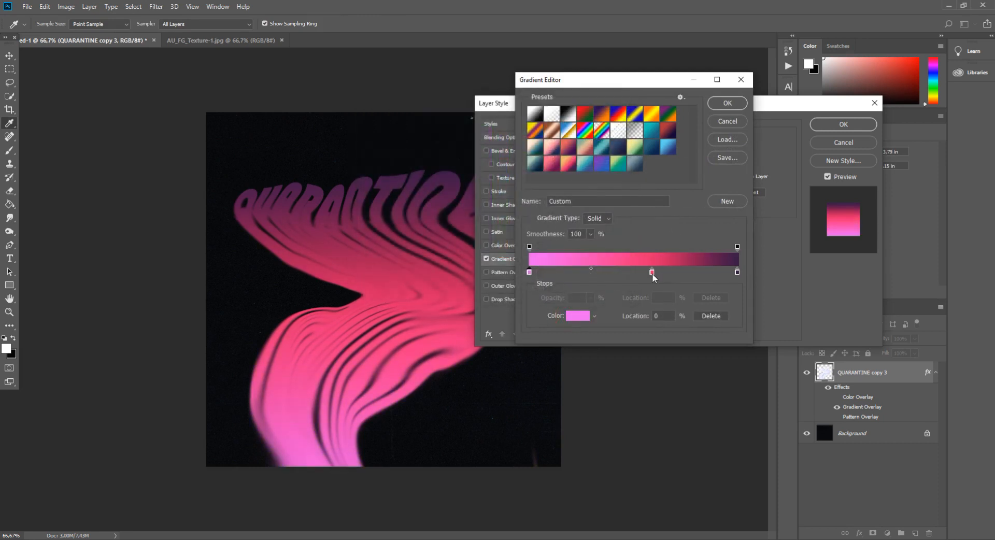
click(583, 313)
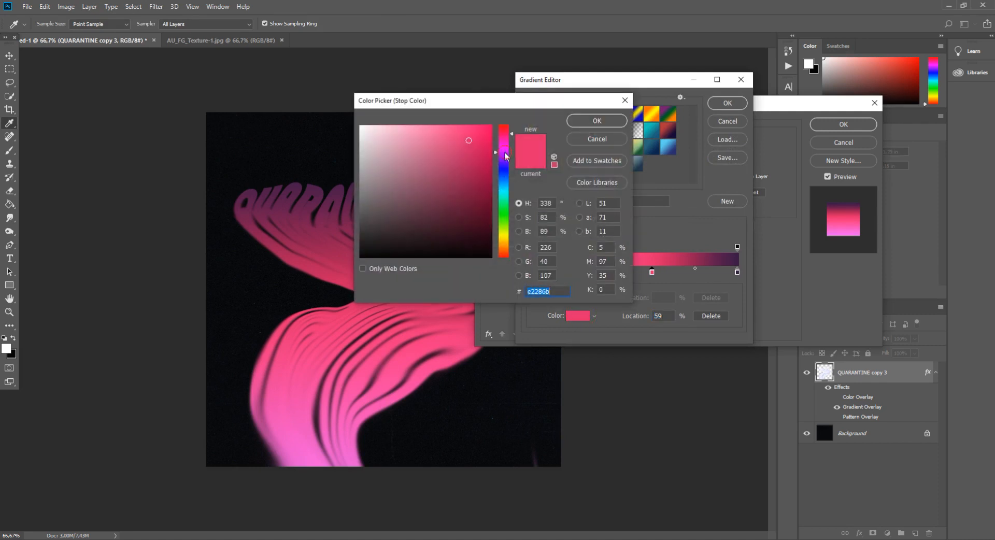
key(Return)
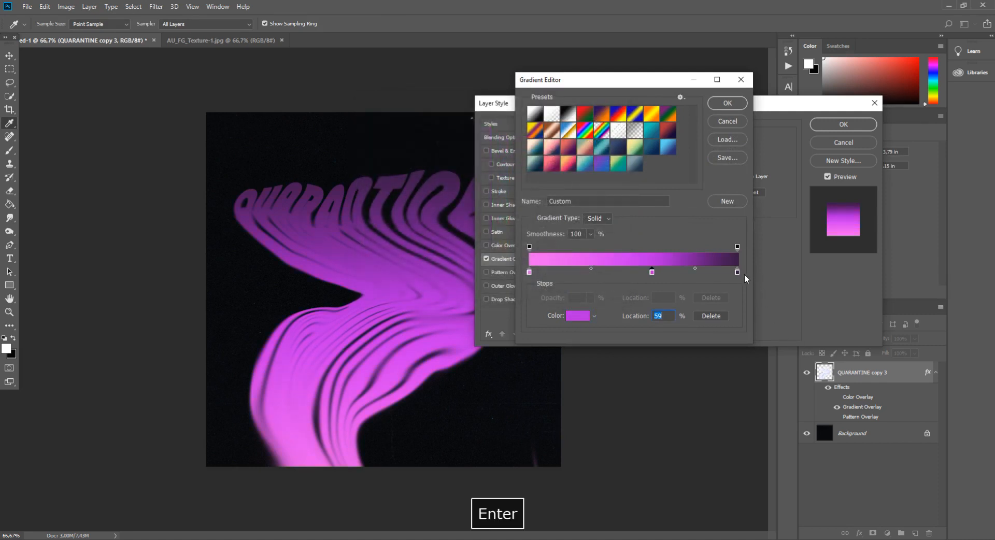
Step: Change the gradient's dark end stop to a bright cyan
click(737, 272)
drag(507, 194, 505, 182)
drag(461, 131, 498, 101)
mouse_move(503, 196)
mouse_down()
mouse_move(508, 216)
mouse_move(510, 197)
mouse_up()
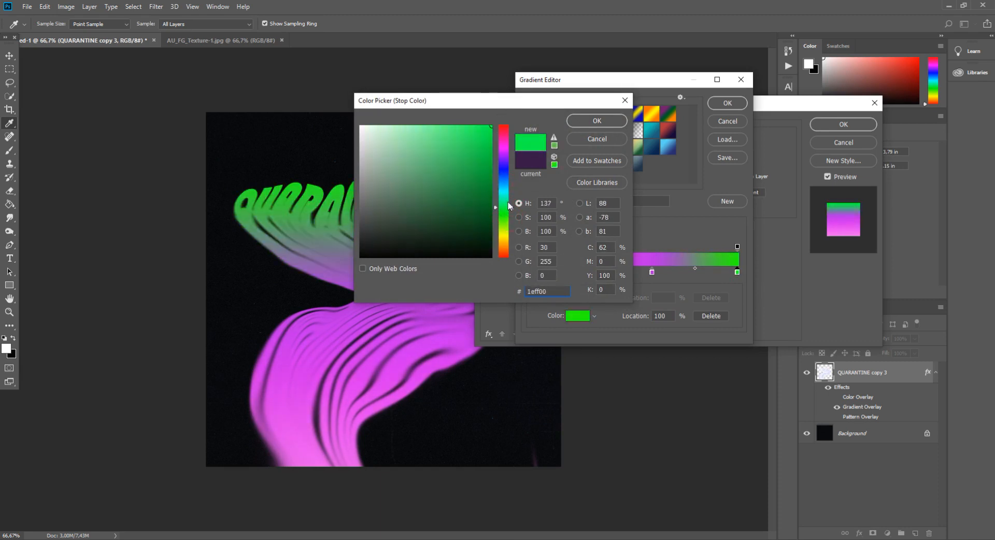
key(Return)
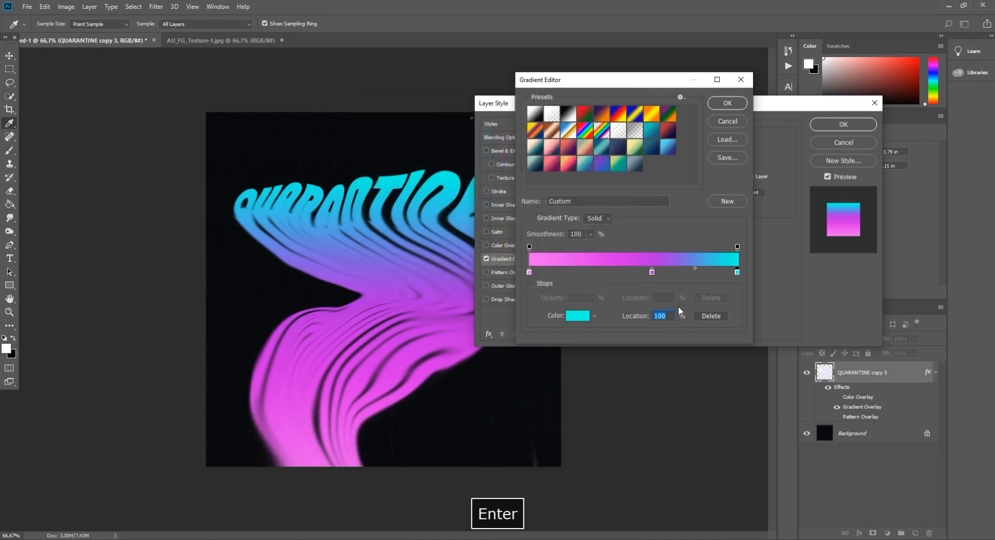
Step: Move the gradient's middle color stop to 53% and recolor it to lime green
drag(652, 272, 639, 271)
click(579, 317)
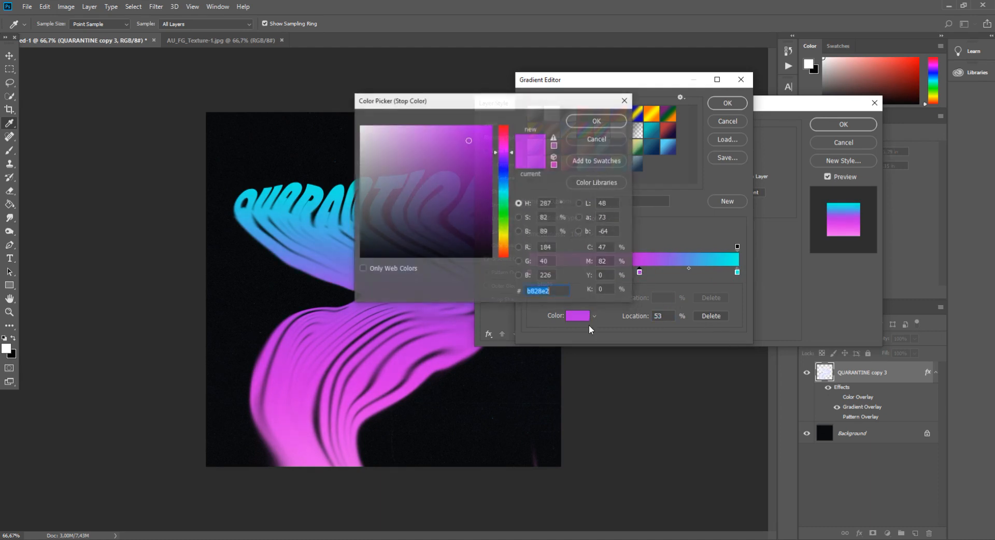
click(504, 187)
click(502, 199)
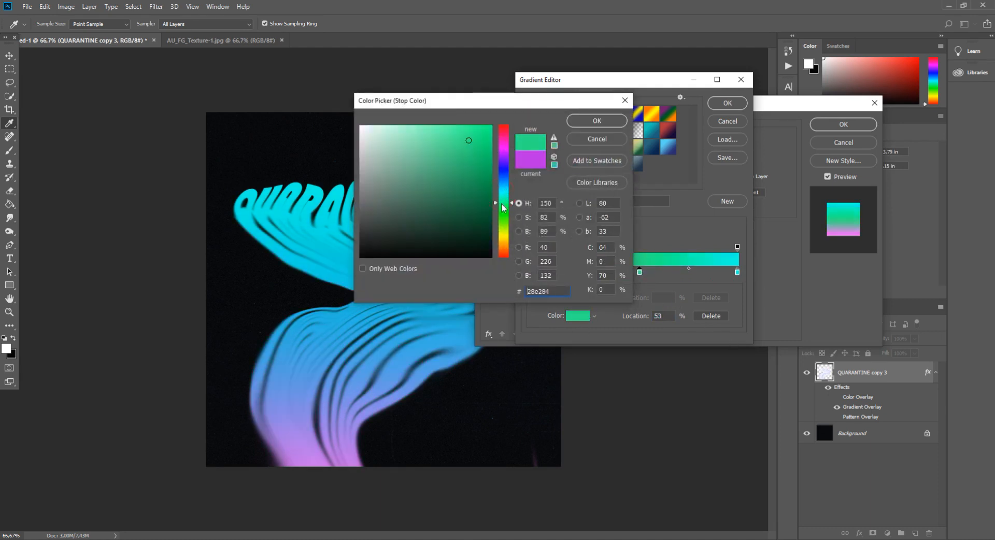
click(507, 225)
drag(507, 226, 510, 227)
drag(482, 137, 456, 106)
key(Return)
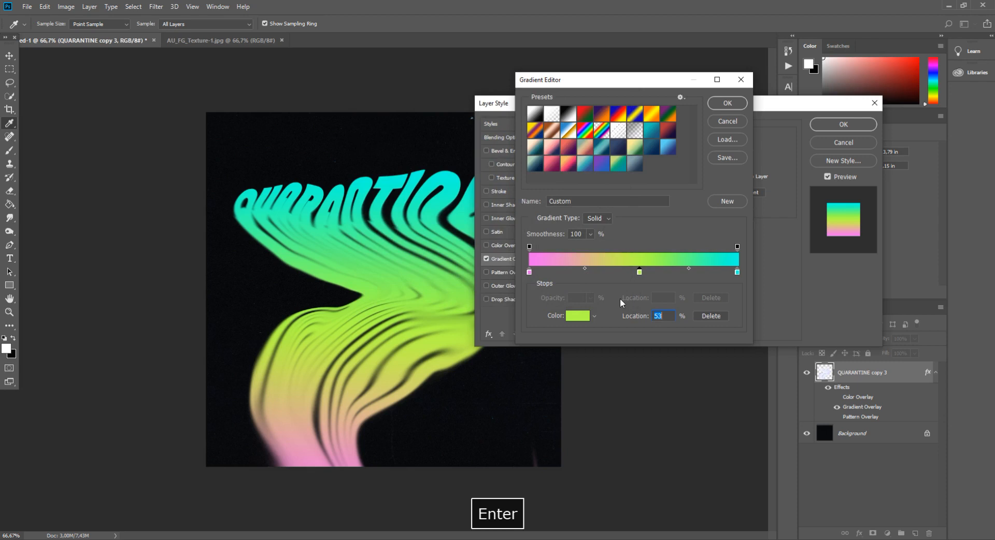
Step: Recolor the gradient's start stop to a vivid magenta, accept the gradient, and set the overlay's scale to 72%
click(529, 273)
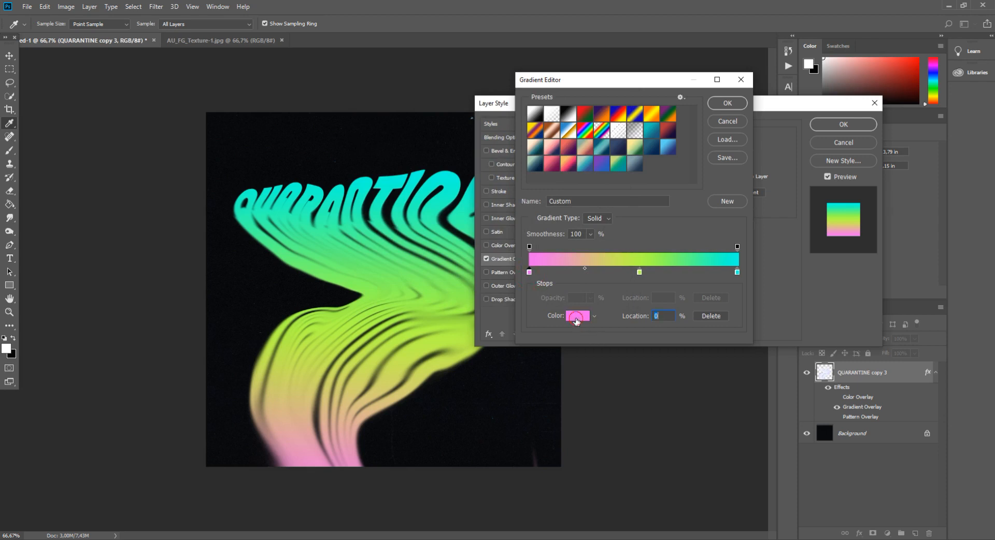
click(576, 317)
click(464, 174)
click(492, 138)
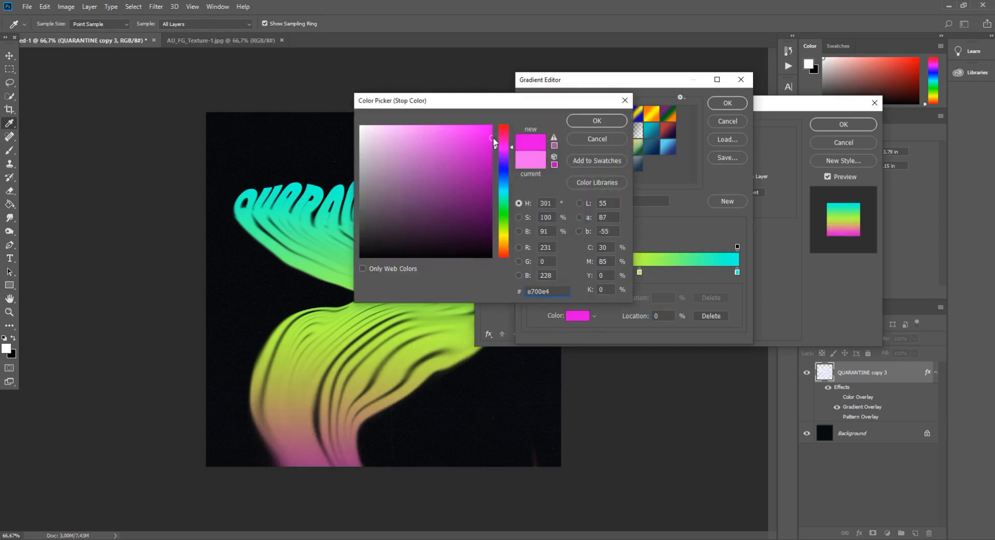
click(484, 130)
key(Return)
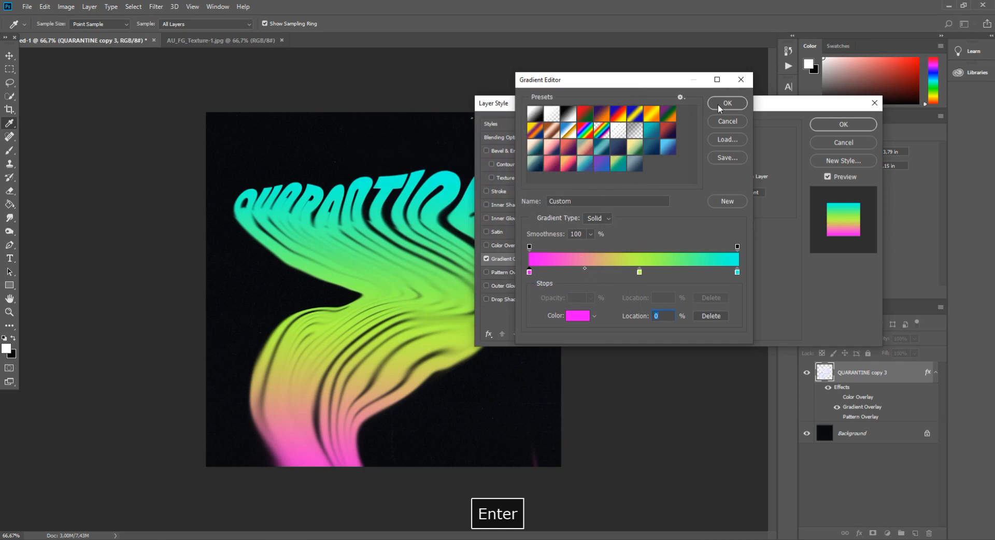
click(719, 106)
mouse_move(684, 212)
mouse_down()
mouse_move(670, 211)
mouse_move(679, 209)
mouse_up()
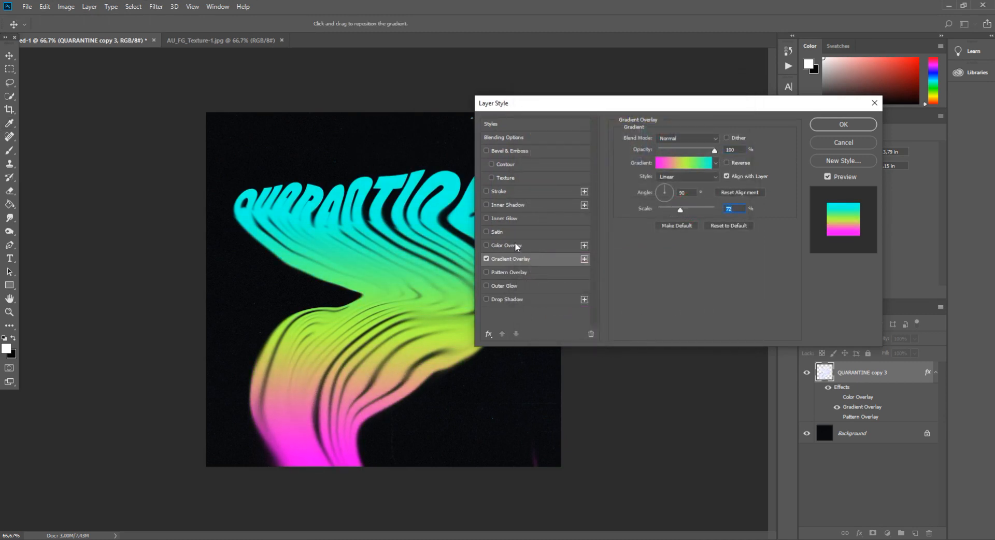
Step: Enable the Satin effect on the text layer and reset its settings to the defaults
click(487, 233)
click(488, 233)
click(497, 232)
drag(683, 154, 673, 153)
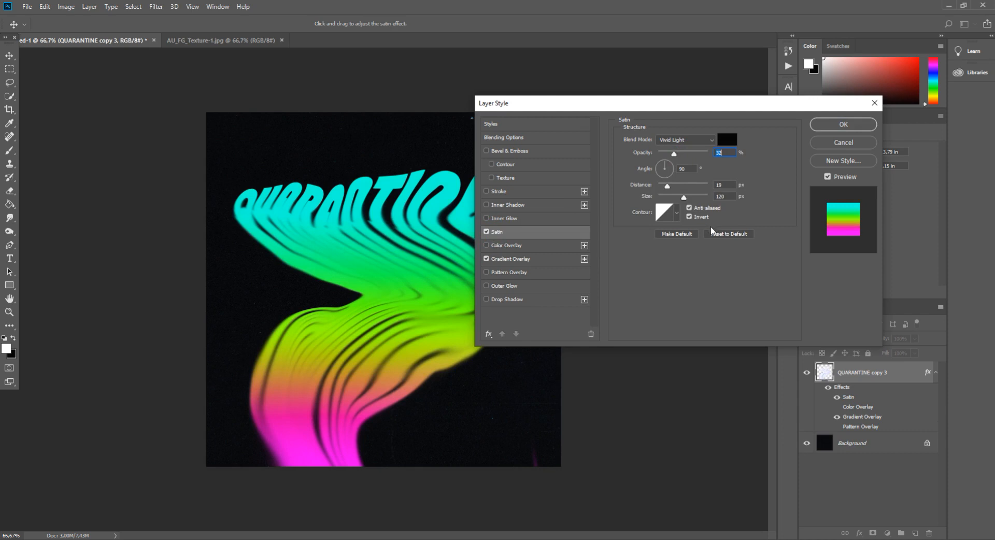
click(713, 233)
Step: Try out Satin blend modes from Hard Mix down to Subtract
click(685, 140)
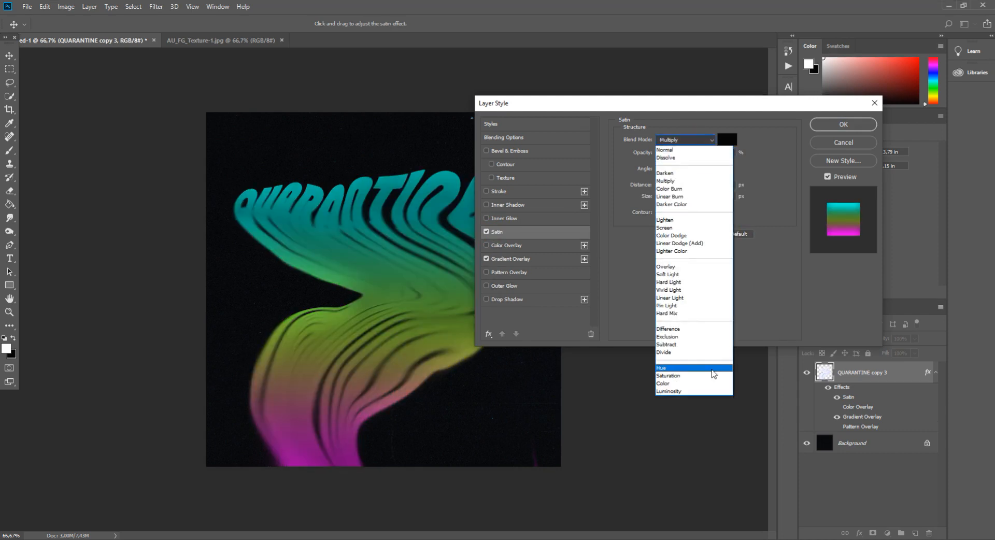
click(689, 311)
key(Down)
key(Down)
key(Down)
key(Down)
key(Down)
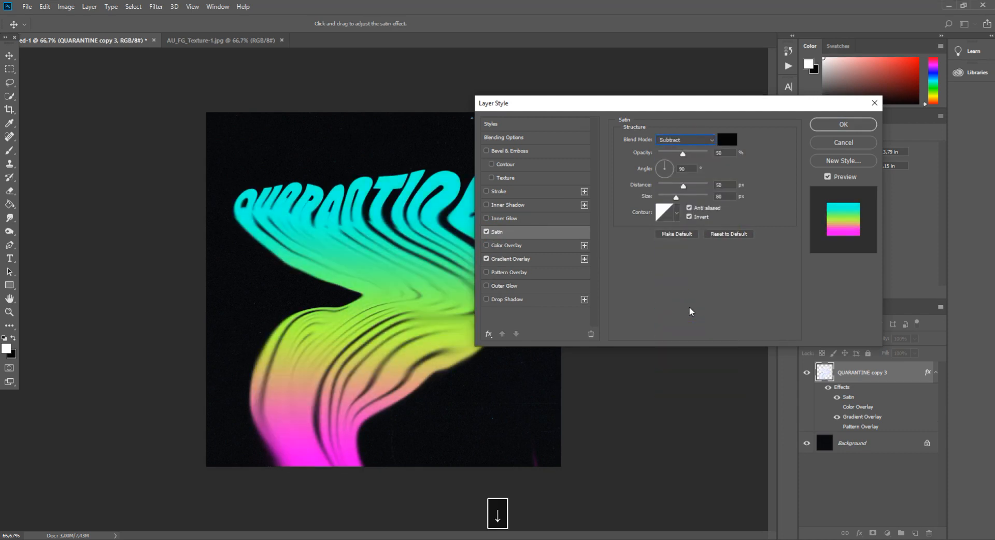
key(Up)
Step: Set the Satin blend mode to Vivid Light and its distance to 25 px, and choose the three-spiked contour
click(685, 139)
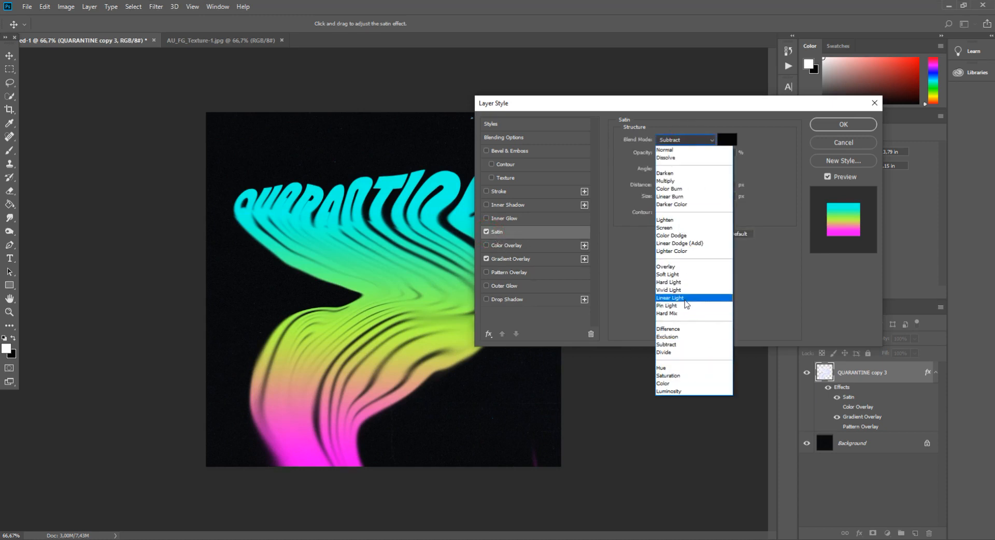
click(683, 290)
drag(683, 183, 670, 184)
click(677, 212)
click(657, 259)
click(646, 254)
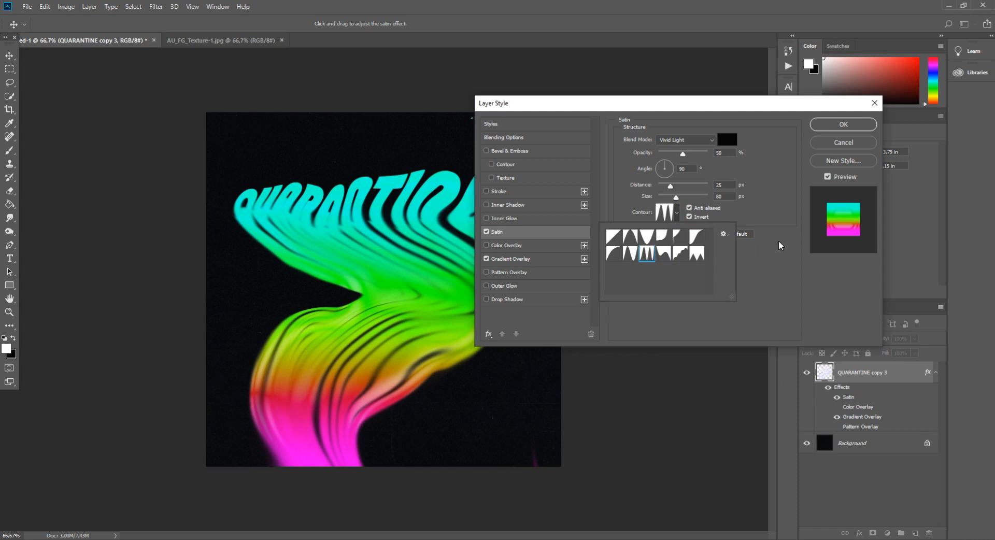
Step: Set the Satin opacity to 24%, distance to 57 px and size to 188 px
click(731, 184)
drag(684, 151, 670, 156)
mouse_move(676, 198)
mouse_down()
mouse_move(696, 197)
mouse_move(694, 186)
mouse_move(674, 190)
mouse_up()
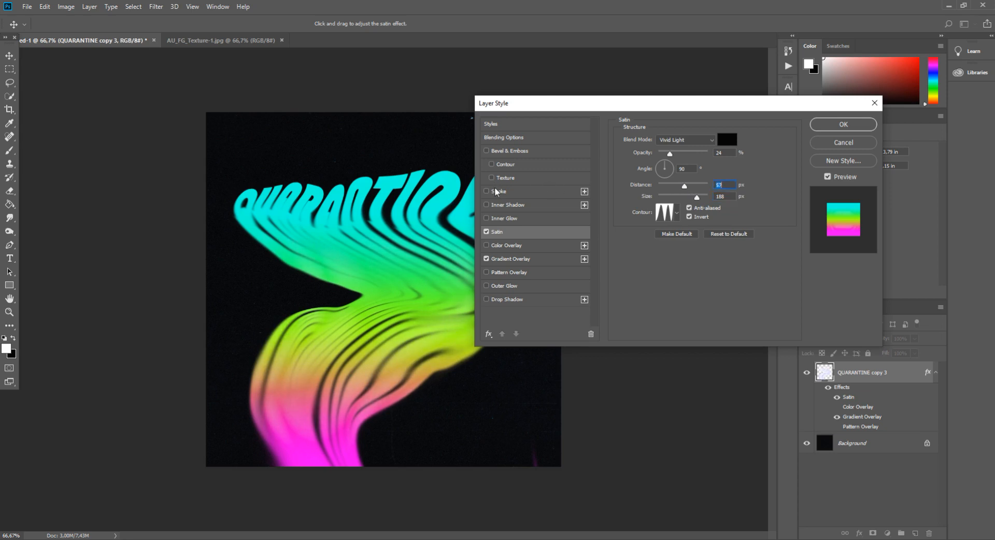
Step: Enable Inner Glow without Inner Shadow, reset the glow to its defaults, and set its size to 61 px
click(487, 205)
click(487, 205)
click(511, 218)
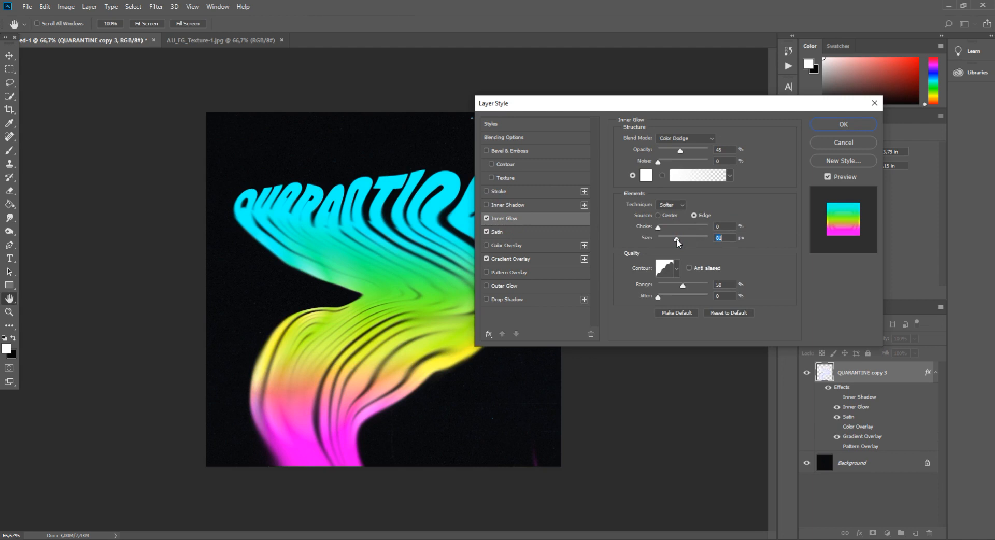
click(728, 312)
drag(673, 239, 687, 241)
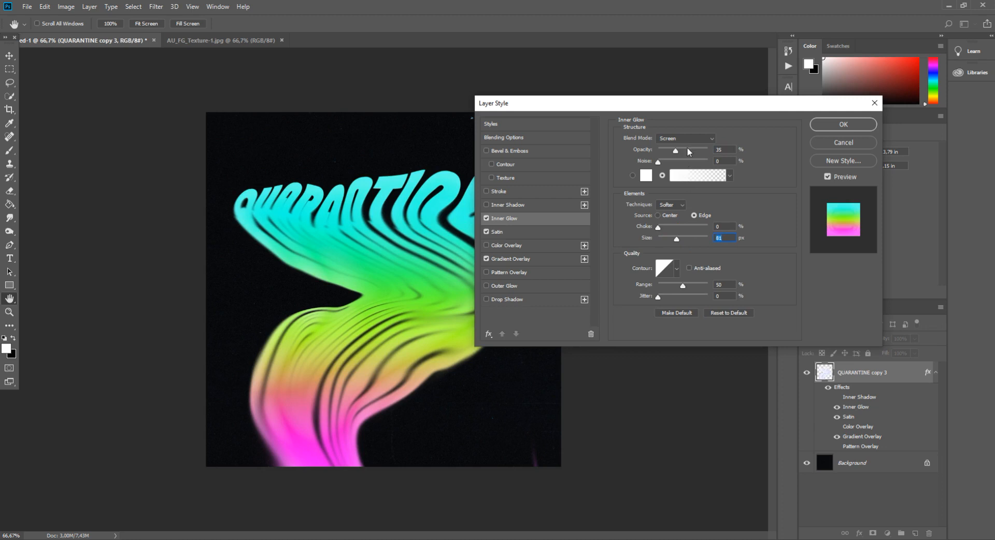
Step: Enable Bevel & Emboss on the text layer and raise its depth to 355%
click(487, 151)
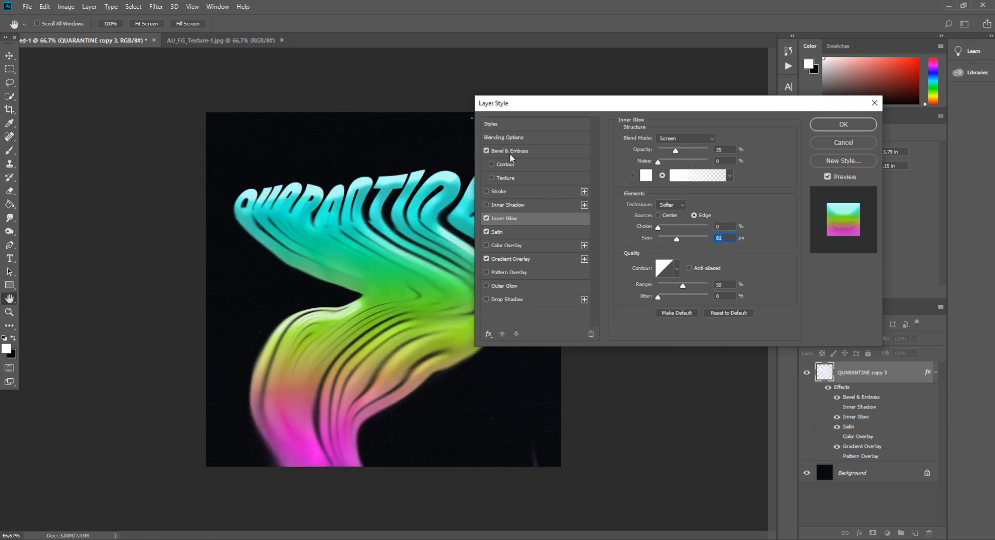
click(510, 154)
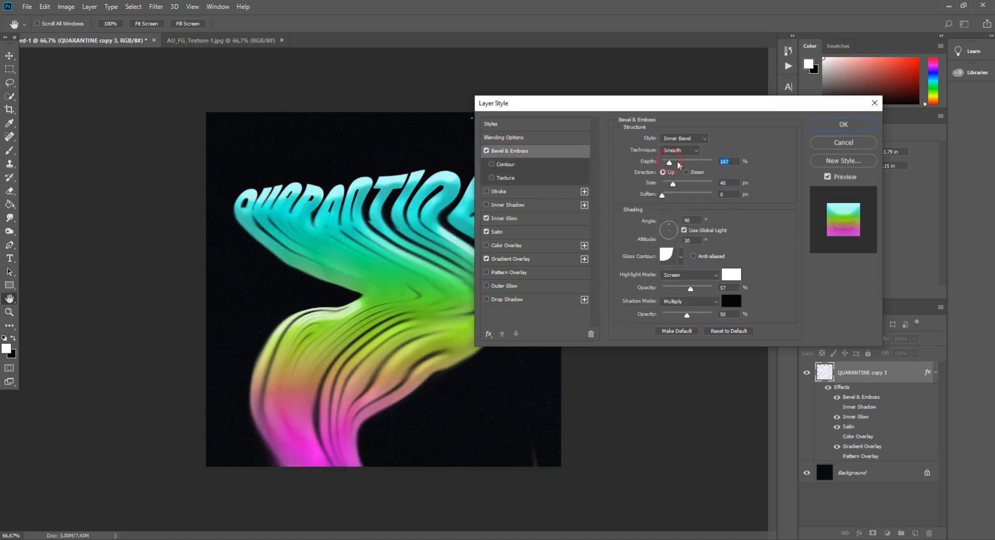
drag(675, 164, 680, 163)
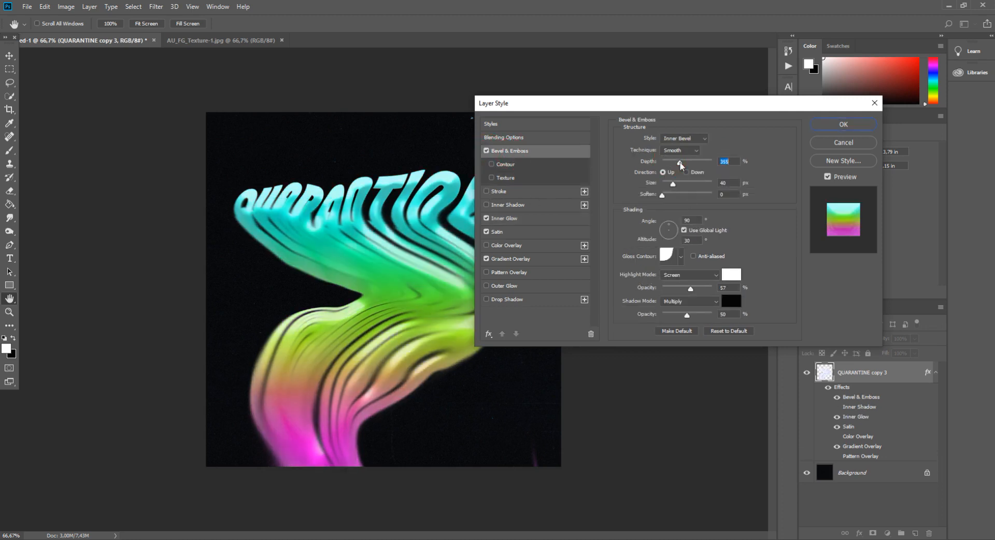
Step: Try several gloss contours for the bevel, ending with the stepped one
click(681, 257)
click(683, 282)
click(701, 297)
click(687, 298)
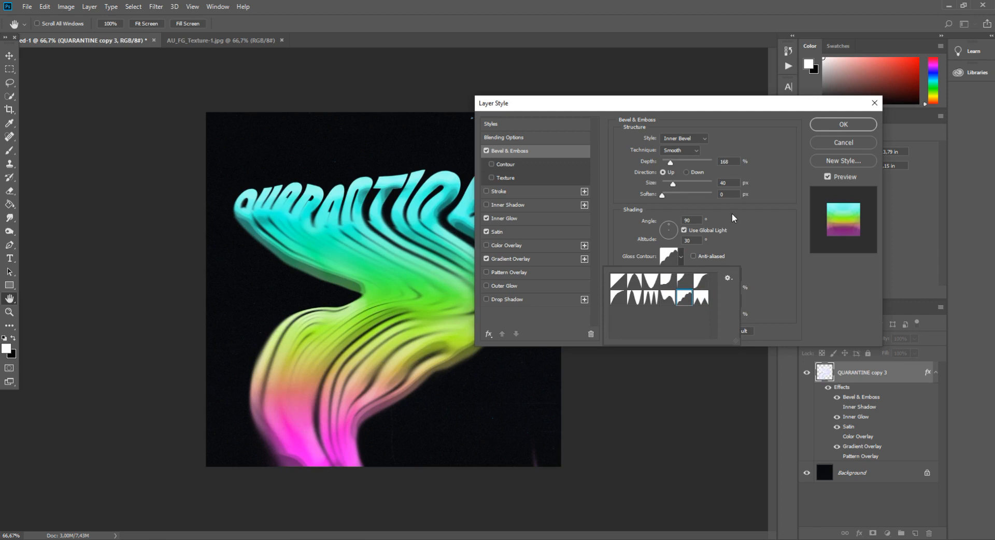
click(736, 150)
Step: Reset the bevel to defaults, choose the stepped gloss contour, and set depth to 199%, size to 90 px and highlight opacity to 41%
click(728, 331)
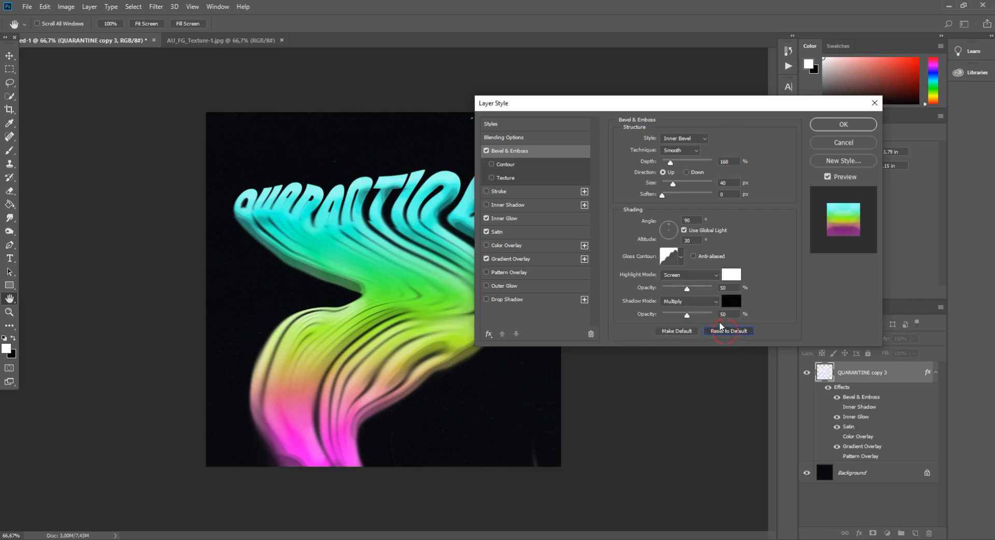
click(681, 257)
click(685, 298)
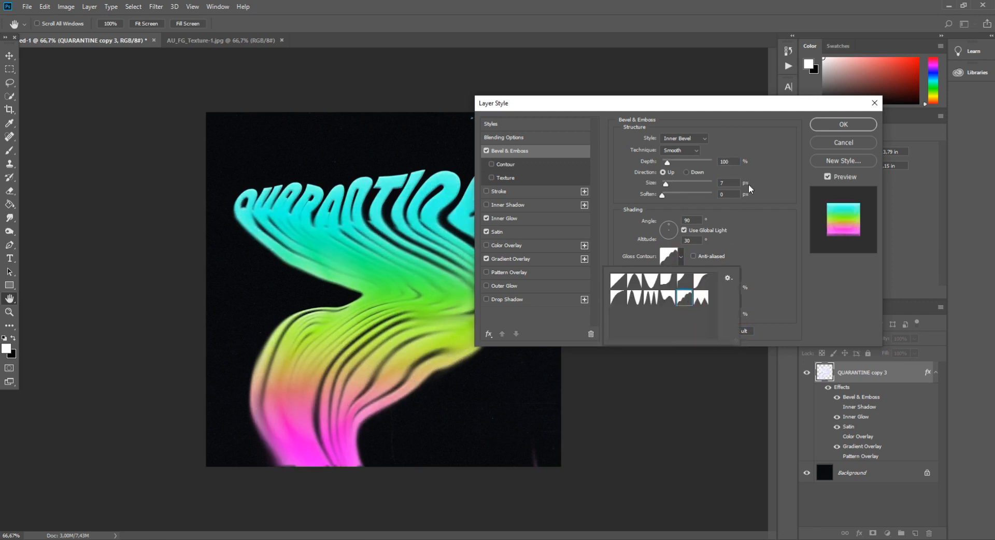
drag(675, 184, 680, 163)
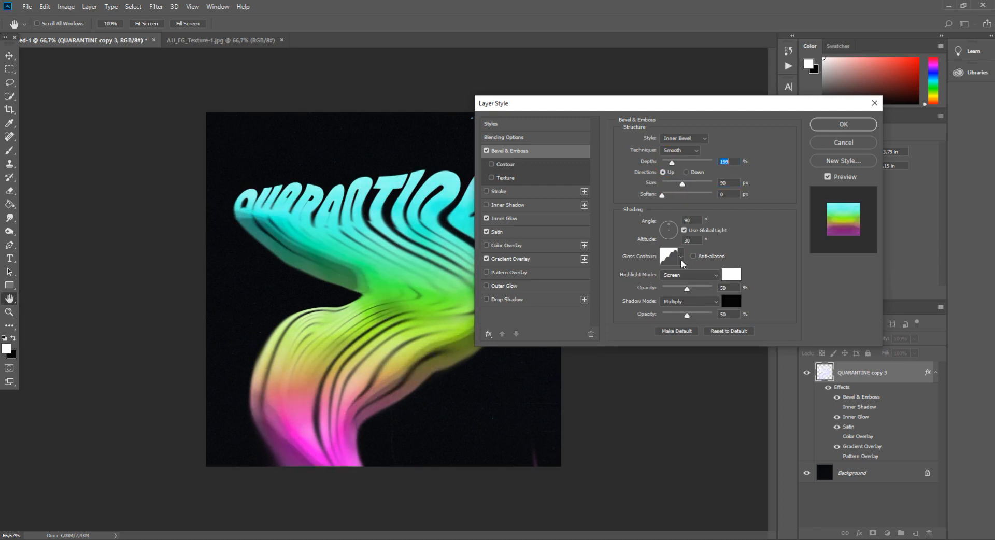
drag(686, 287, 682, 289)
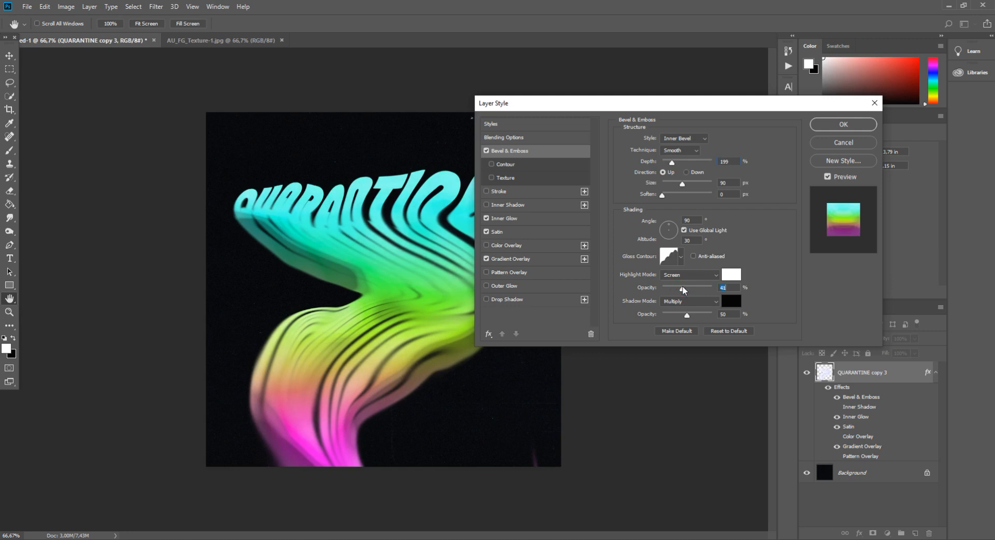
Step: Try out the other bevel gloss contours, ending with the smooth rounded curve
click(680, 256)
click(701, 297)
click(673, 299)
click(652, 299)
click(670, 283)
click(655, 284)
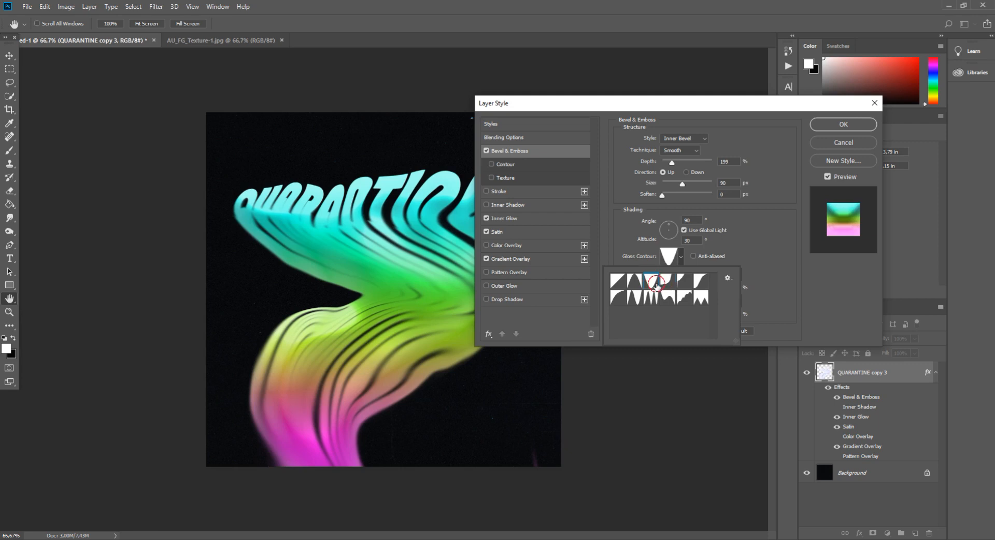
click(633, 298)
click(617, 297)
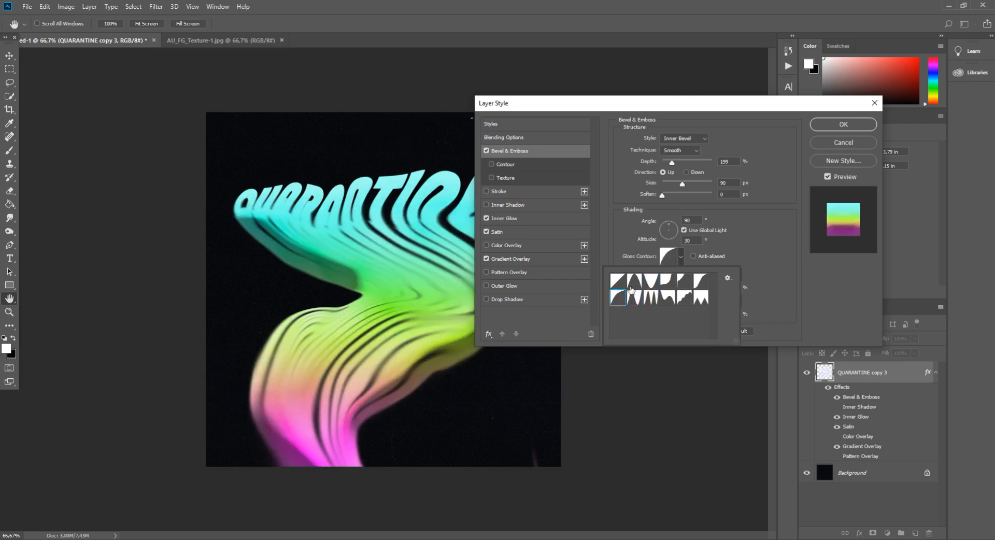
click(633, 282)
click(618, 298)
Step: Set the bevel's soften to 12 px, depth to 355% and highlight opacity to 26%
click(492, 156)
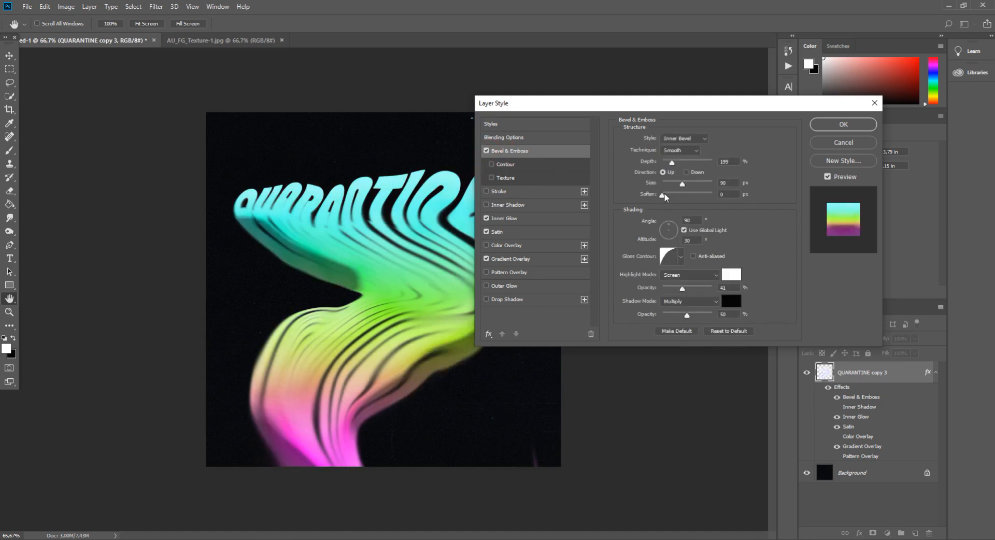
mouse_move(673, 162)
mouse_down()
mouse_move(697, 162)
mouse_move(680, 164)
mouse_up()
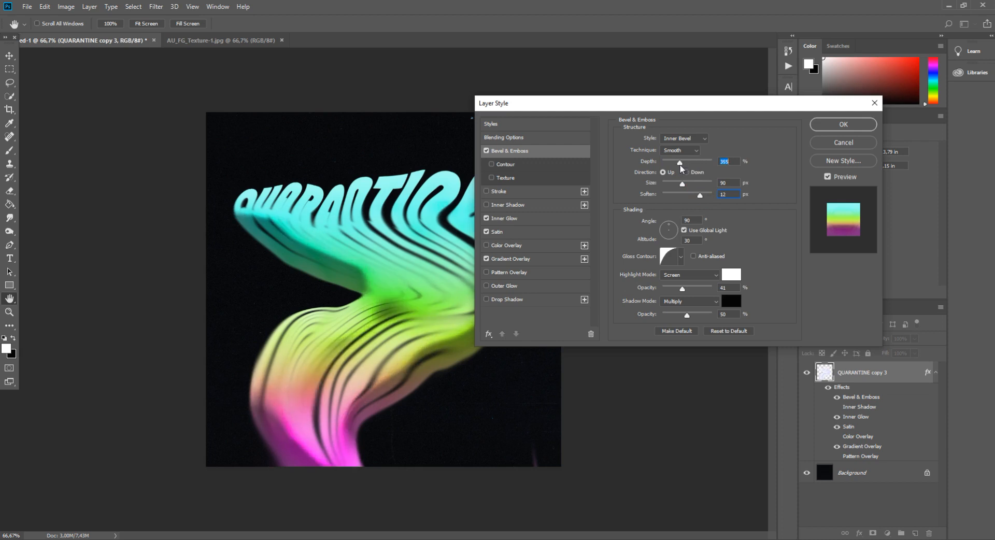
click(698, 289)
drag(691, 291, 676, 290)
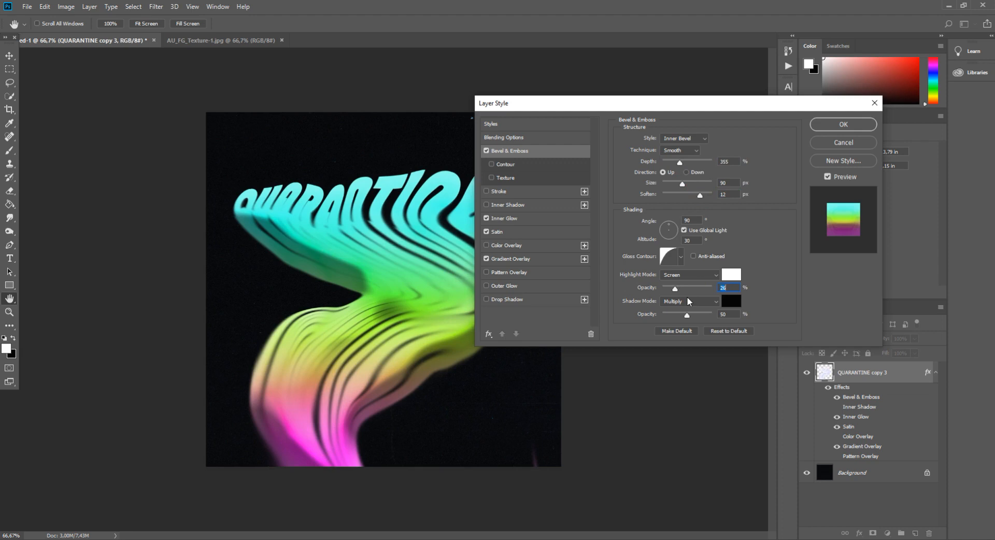
Step: Switch the bevel's gloss contour back to the stepped shape
click(681, 257)
click(700, 298)
click(684, 298)
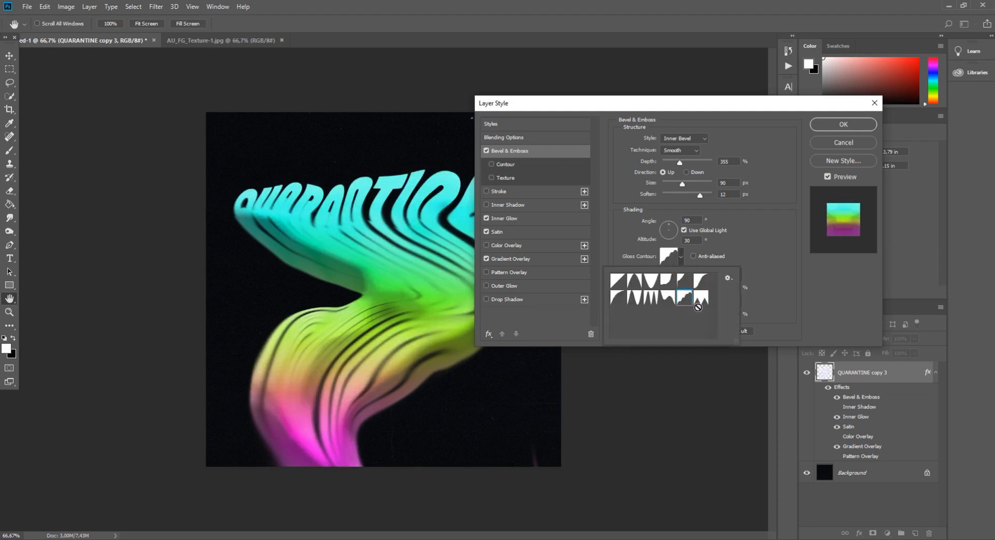
click(756, 247)
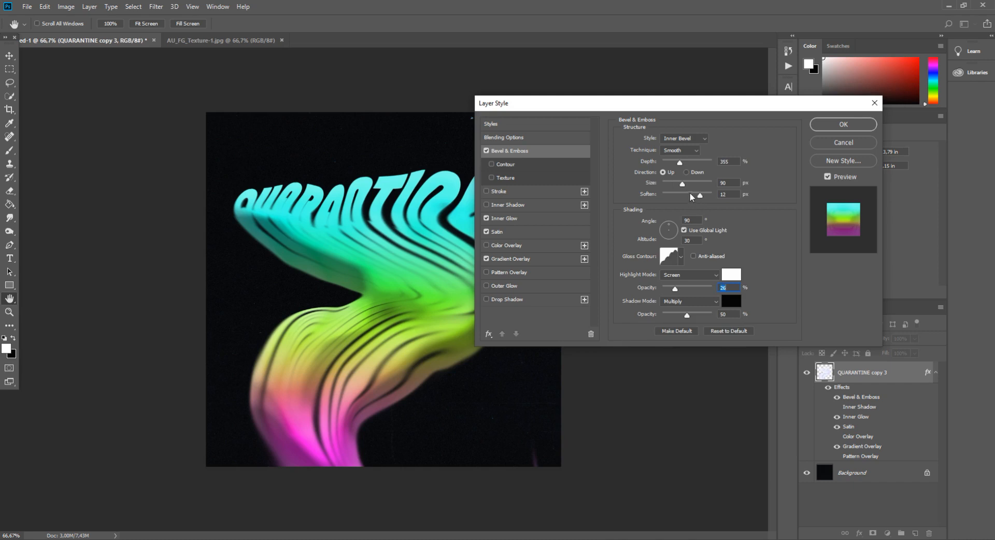
Step: Set the bevel's depth to 84% and soften to 13 px, and apply the layer style
drag(679, 162, 665, 163)
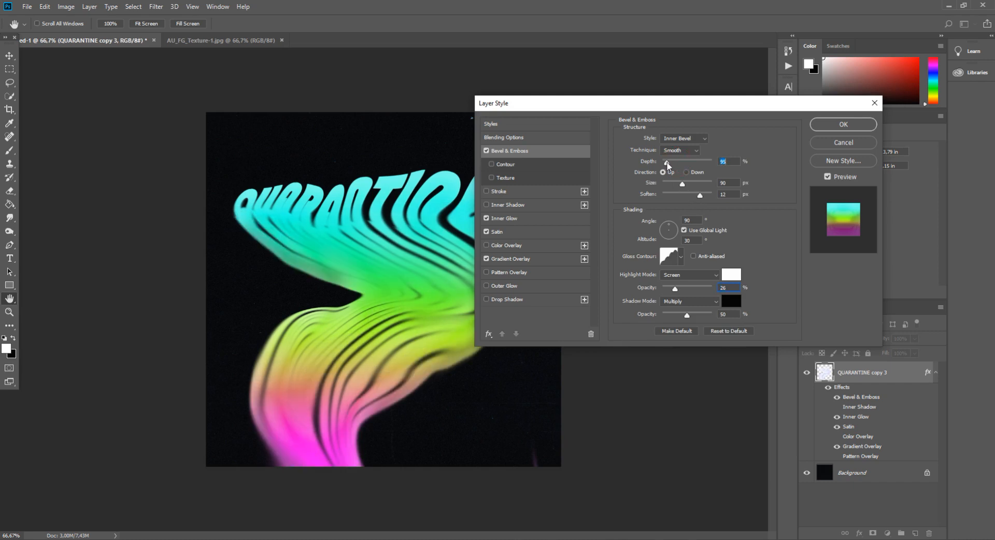
click(686, 195)
drag(693, 197, 710, 197)
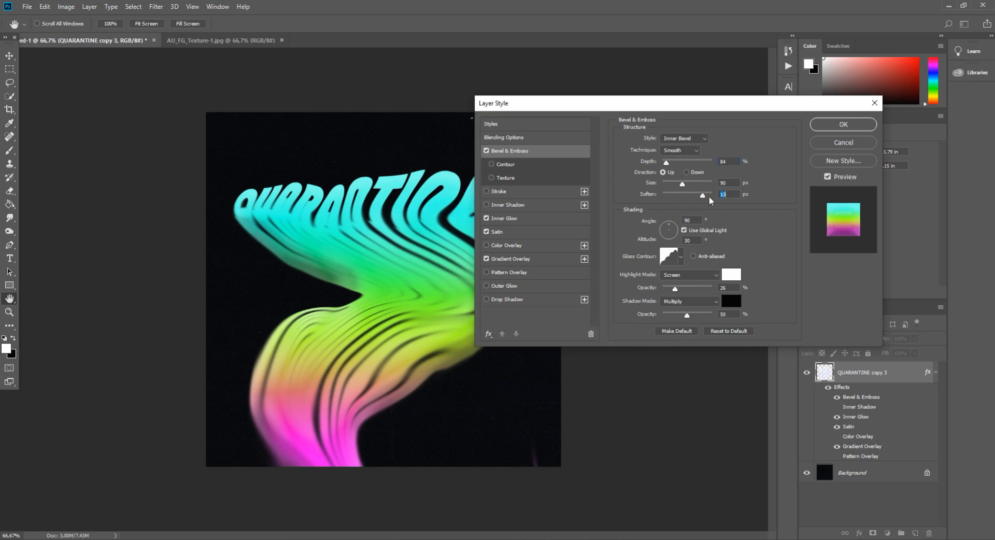
key(Return)
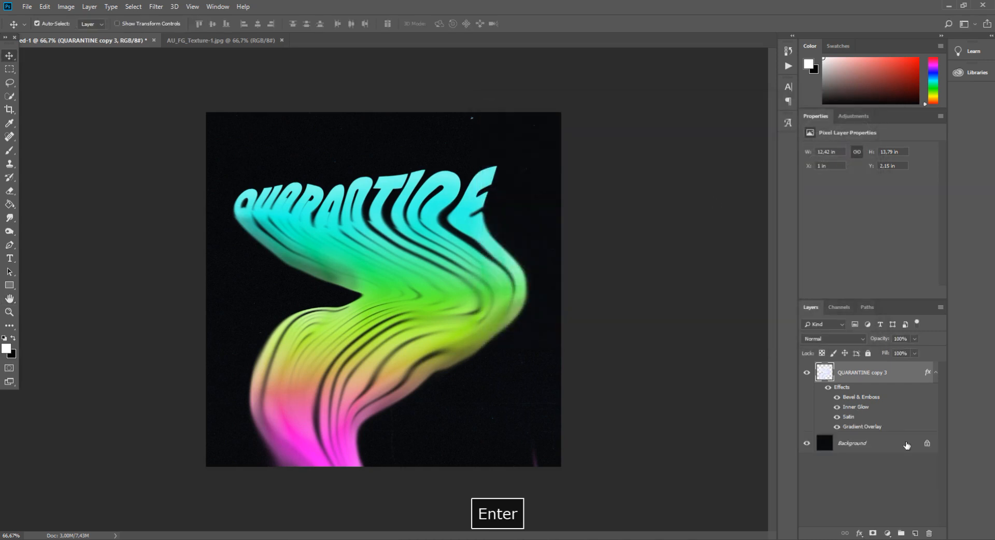
Step: Rasterize the layer style of the QUARANTINE copy 3 layer
right_click(868, 366)
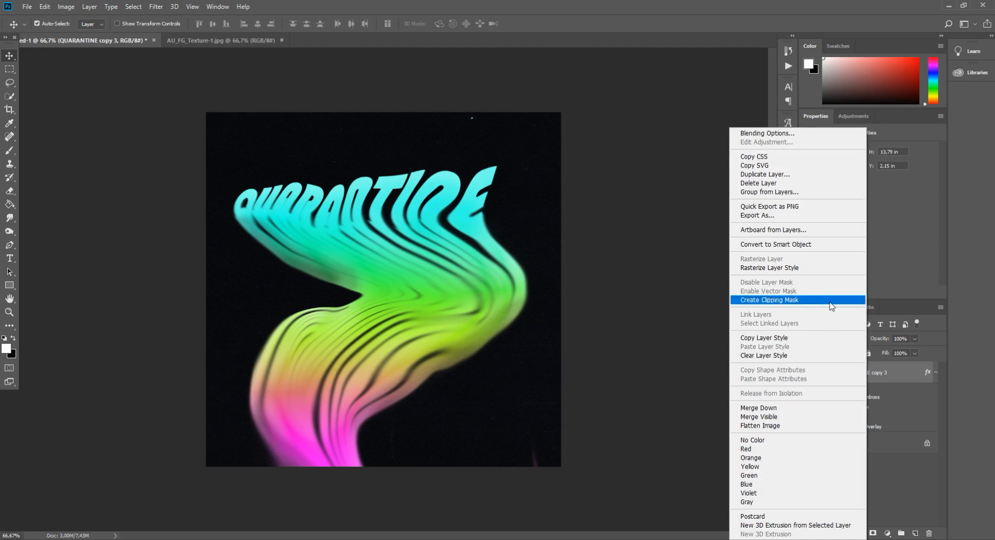
click(782, 268)
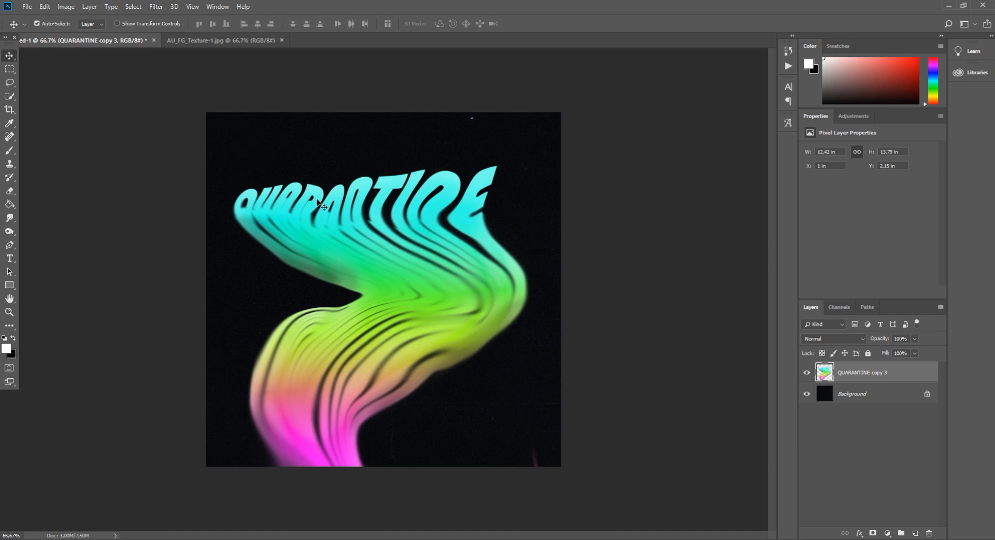
Step: Distort the QUARANTINE text layer by raising its upper-right corner slightly, move it lower on the canvas, and apply the transformation
click(44, 6)
click(113, 232)
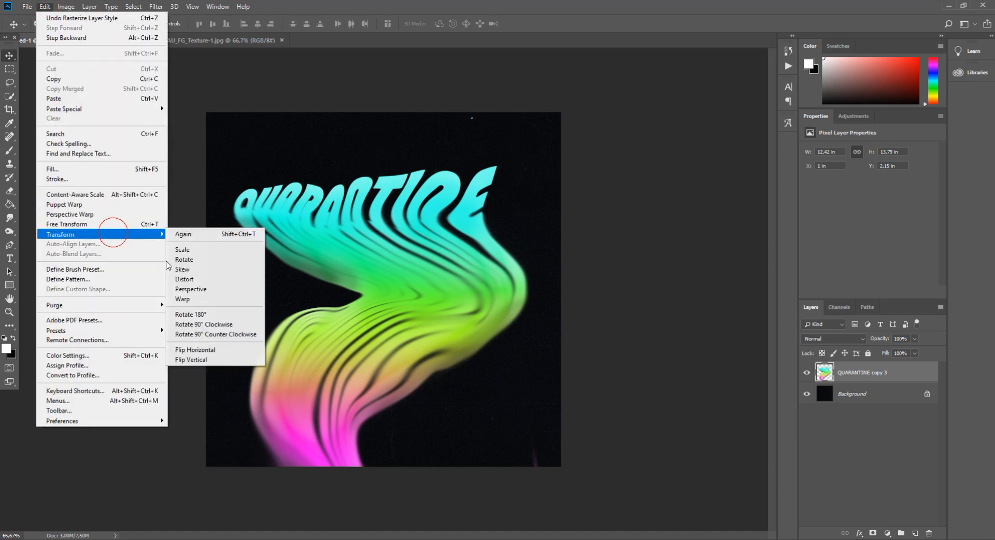
click(207, 279)
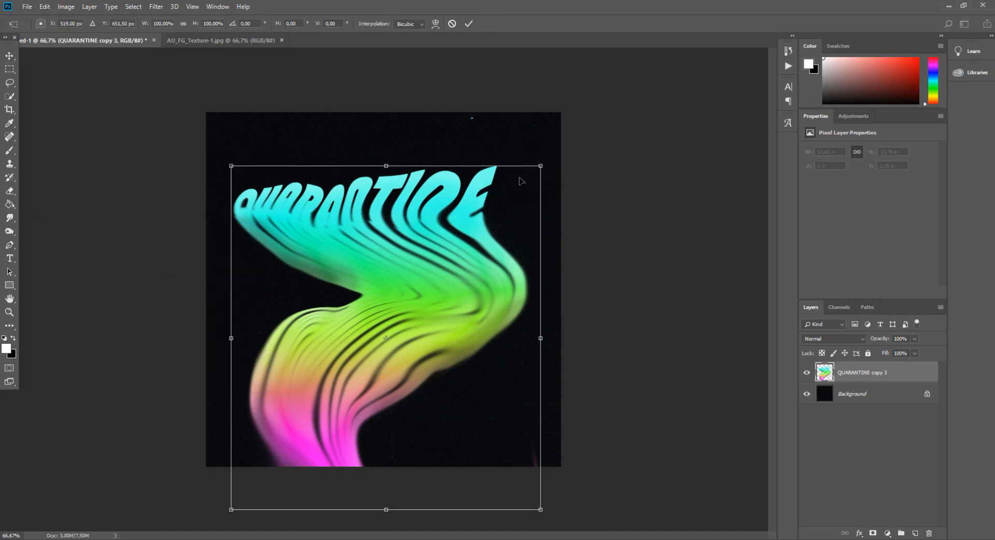
mouse_move(540, 166)
mouse_down()
mouse_move(564, 138)
mouse_move(560, 117)
mouse_move(559, 221)
mouse_move(553, 151)
mouse_up()
drag(464, 268, 469, 298)
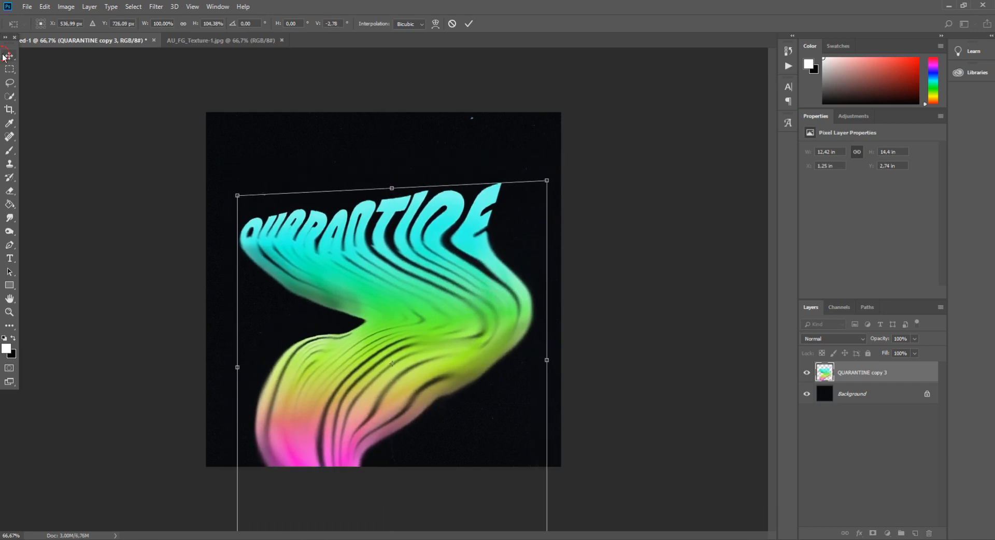
key(Return)
Step: Apply a perspective transform to the QUARANTINE text layer, narrowing its upper edge and widening its lower edge
click(44, 7)
mouse_move(99, 235)
click(218, 286)
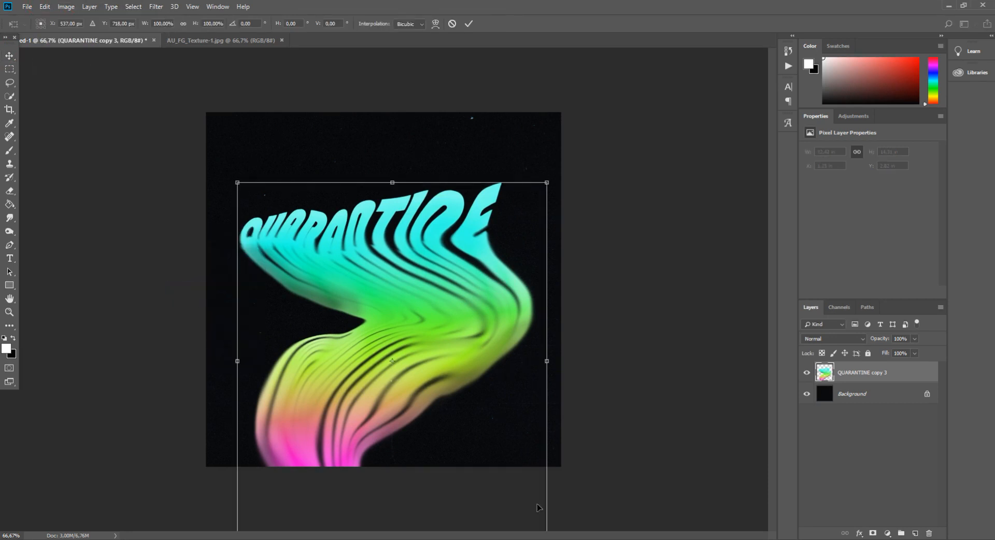
drag(238, 183, 257, 180)
key(ctrl+minus)
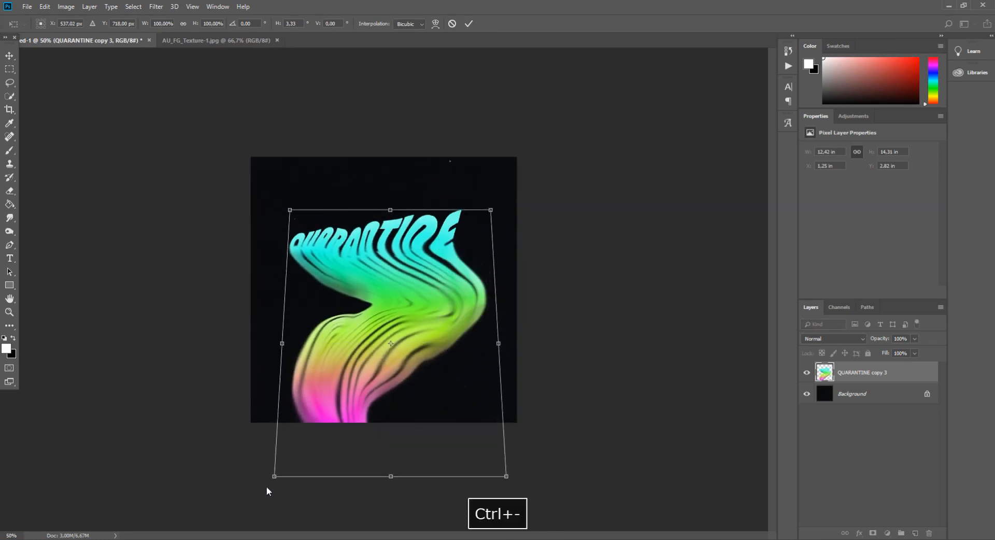
mouse_move(273, 477)
mouse_down()
mouse_move(231, 484)
mouse_move(252, 502)
mouse_move(271, 485)
mouse_up()
click(10, 55)
key(Return)
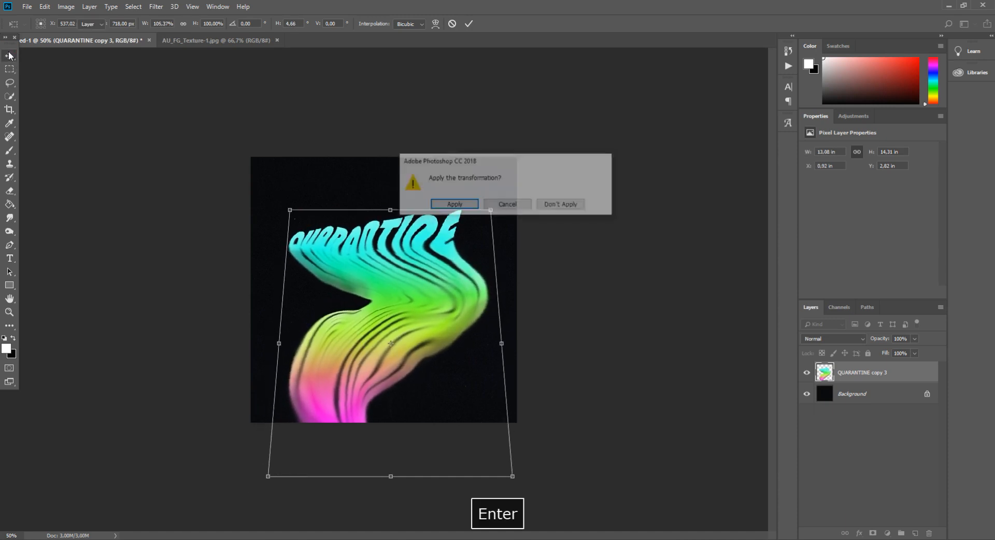
key(ctrl+plus)
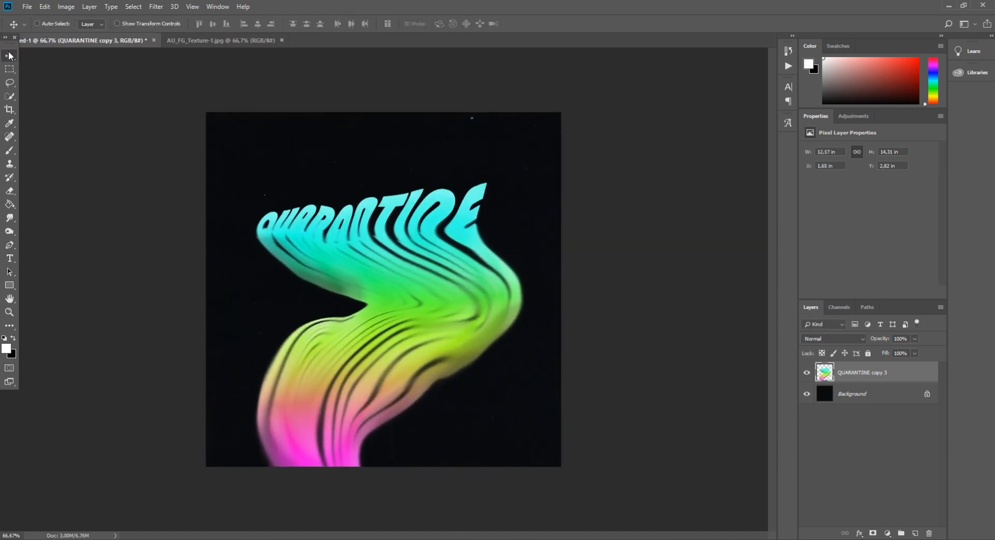
Step: Compare the blend modes on the QUARANTINE copy 3 layer and set it to Difference
click(832, 339)
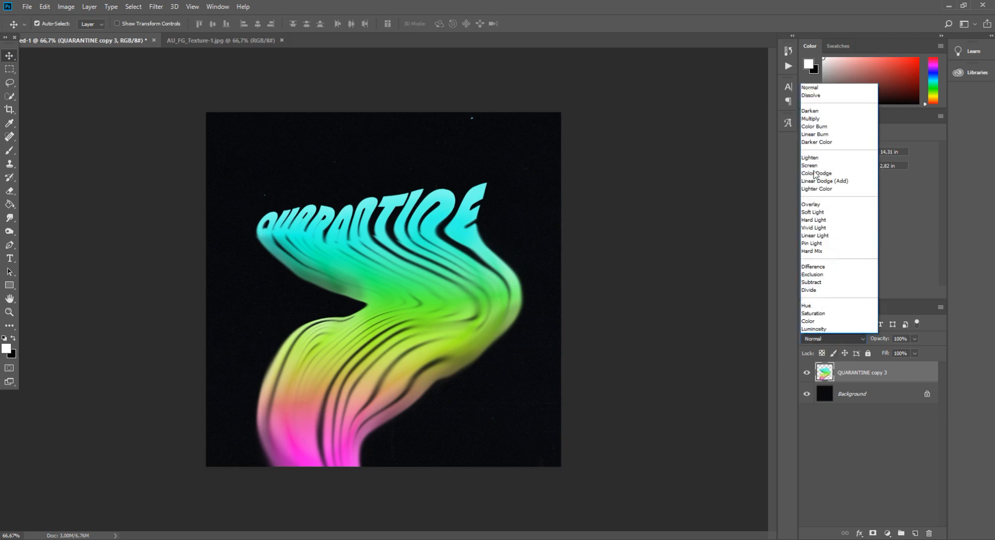
click(812, 120)
key(Down)
key(Down)
key(Up)
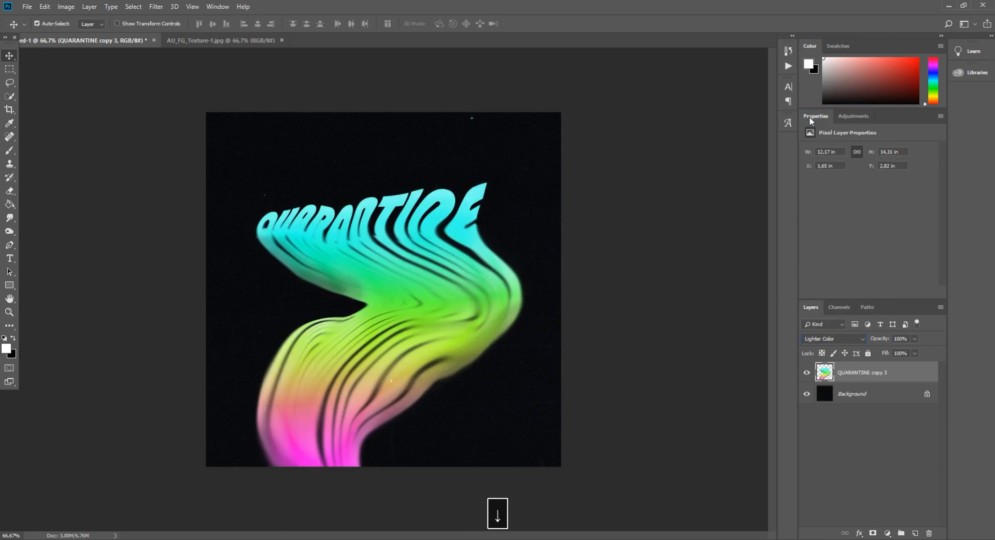
key(Down)
key(Down)
key(Up)
click(833, 338)
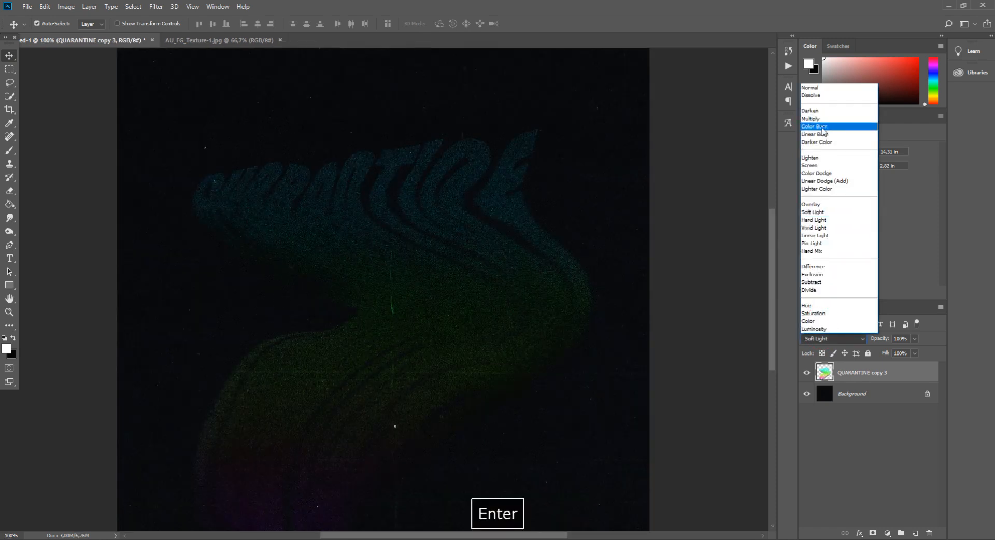
click(812, 118)
key(Down)
key(Down)
key(Down)
key(Down)
key(Down)
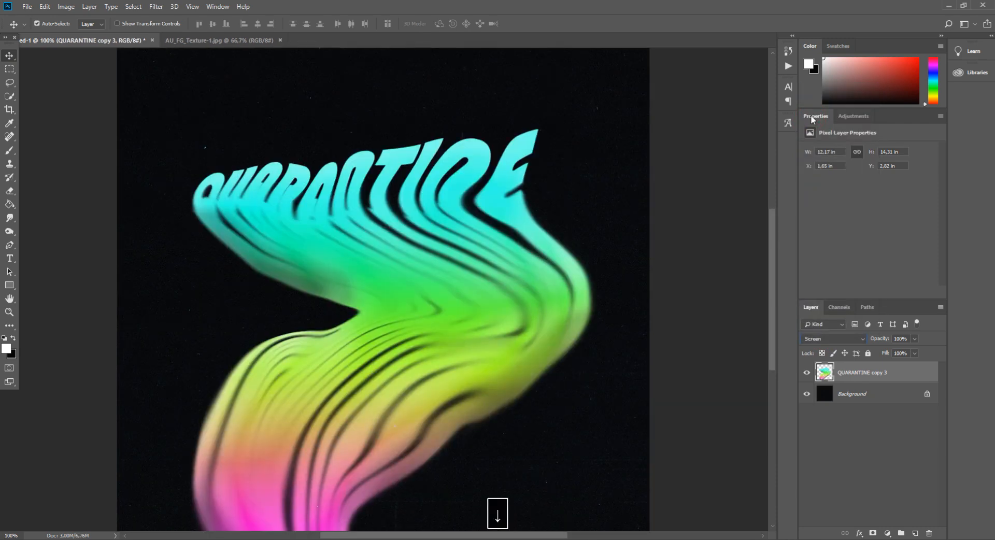
key(Down)
key(Down)
key(Down)
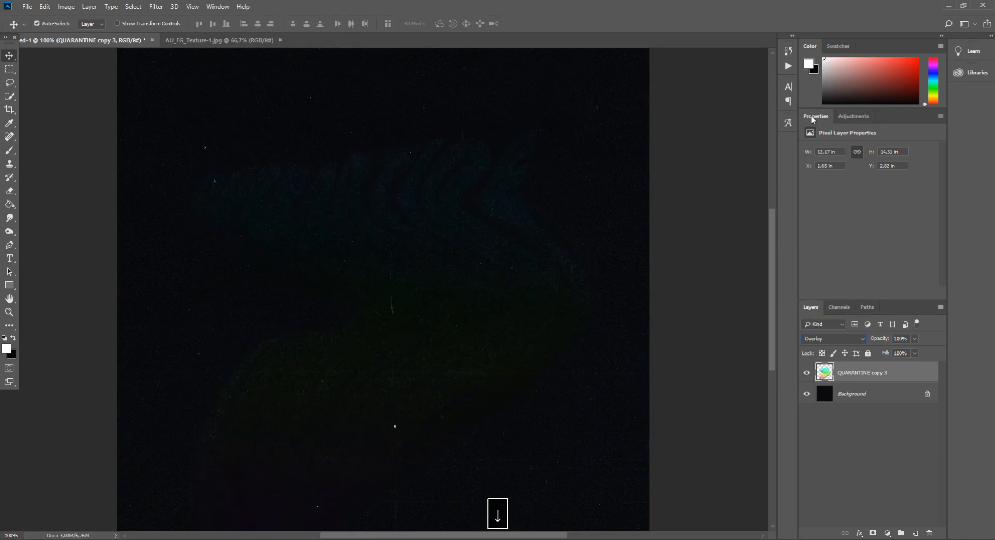
key(Down)
key(Down)
key(Down)
key(Down)
key(Down)
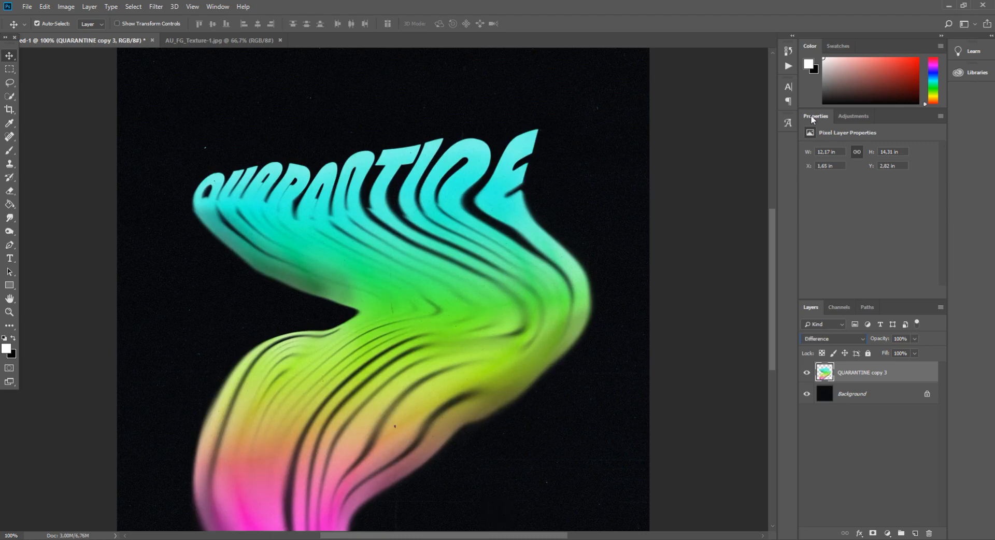
Step: Smudge the green bend inward and pull the lime lower part of the ribbon outward with the Smudge tool at 50% strength
click(10, 217)
drag(256, 278, 548, 366)
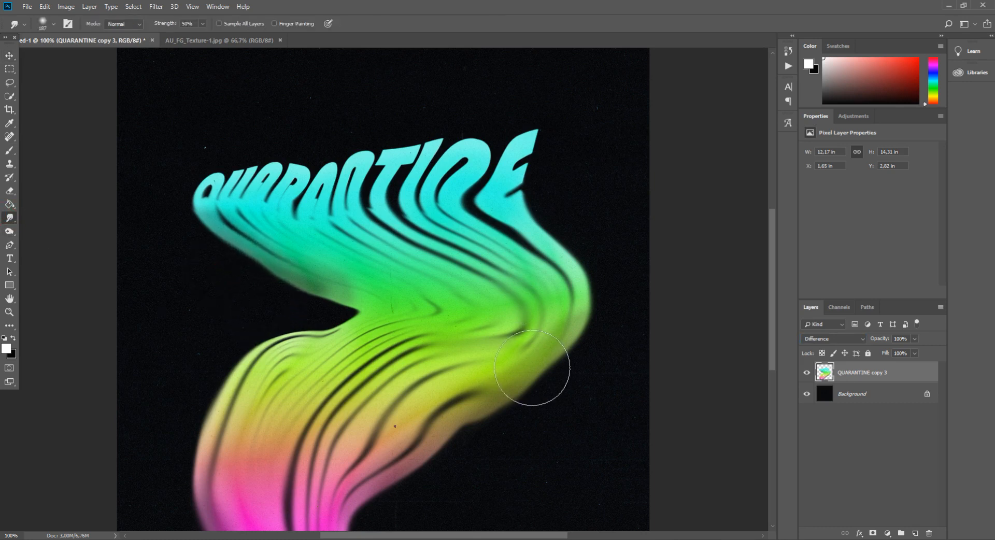
mouse_move(311, 292)
mouse_down()
mouse_move(412, 348)
mouse_move(506, 344)
mouse_up()
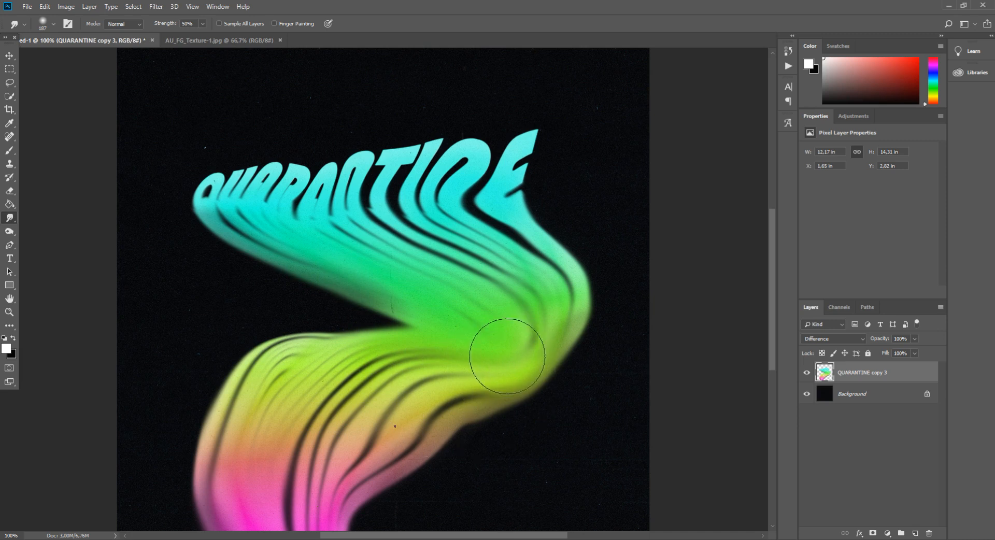
drag(329, 490, 356, 445)
mouse_move(420, 367)
mouse_down()
mouse_move(354, 386)
mouse_move(377, 370)
mouse_move(356, 449)
mouse_up()
mouse_move(335, 389)
mouse_down()
mouse_move(251, 369)
mouse_move(126, 504)
mouse_up()
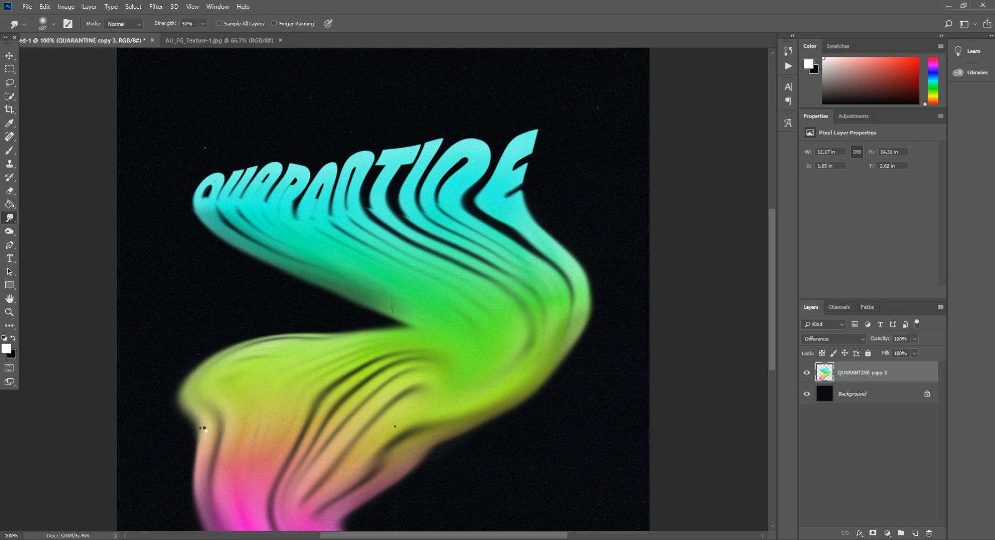
Step: Smudge the pink lower end of the ribbon, pulling the lime tones down along its edges into the tail
key(ctrl+minus)
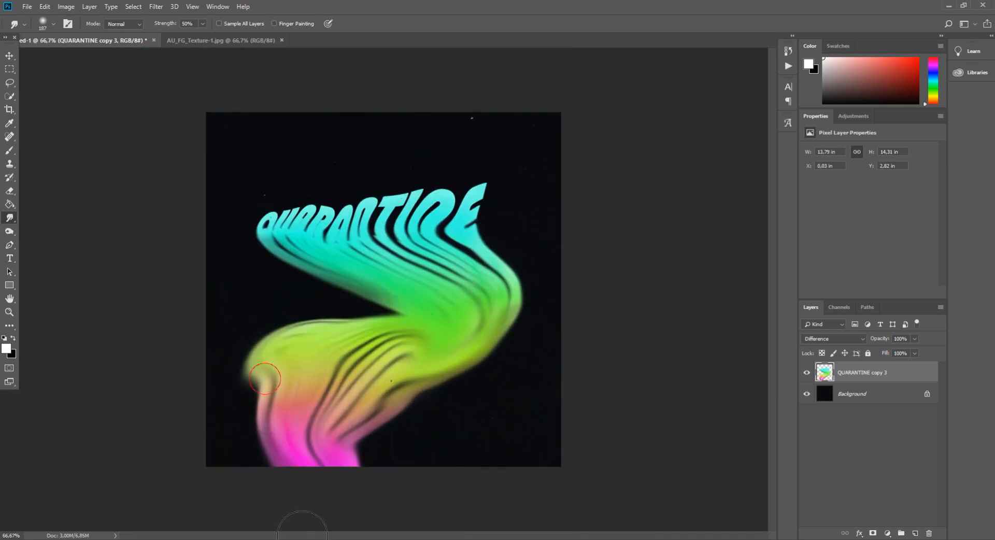
drag(449, 400, 288, 482)
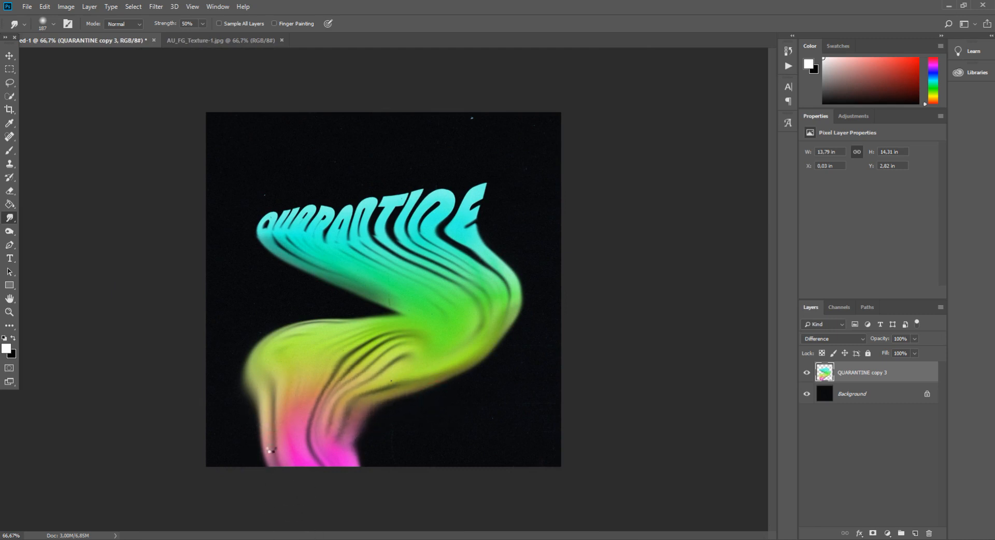
drag(253, 410, 356, 516)
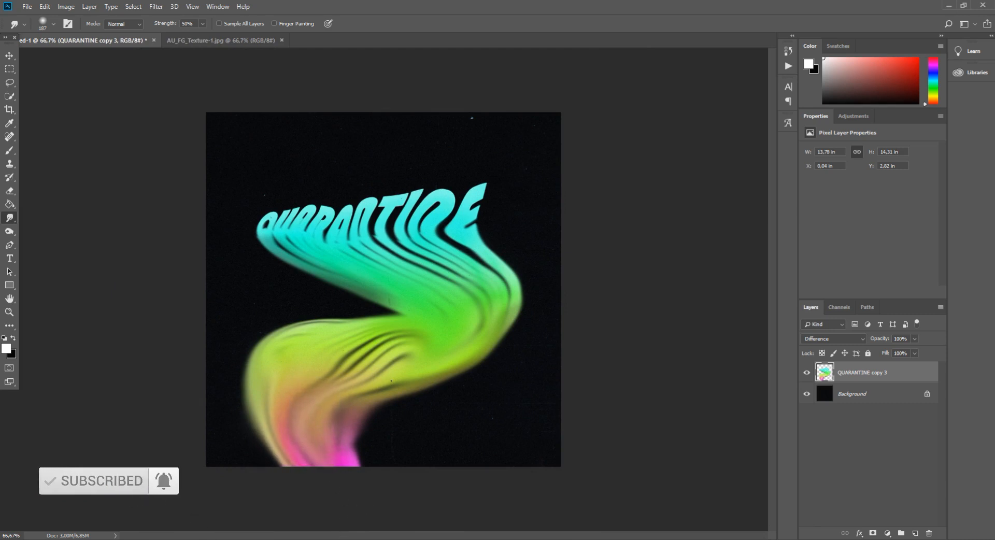
drag(331, 418, 346, 463)
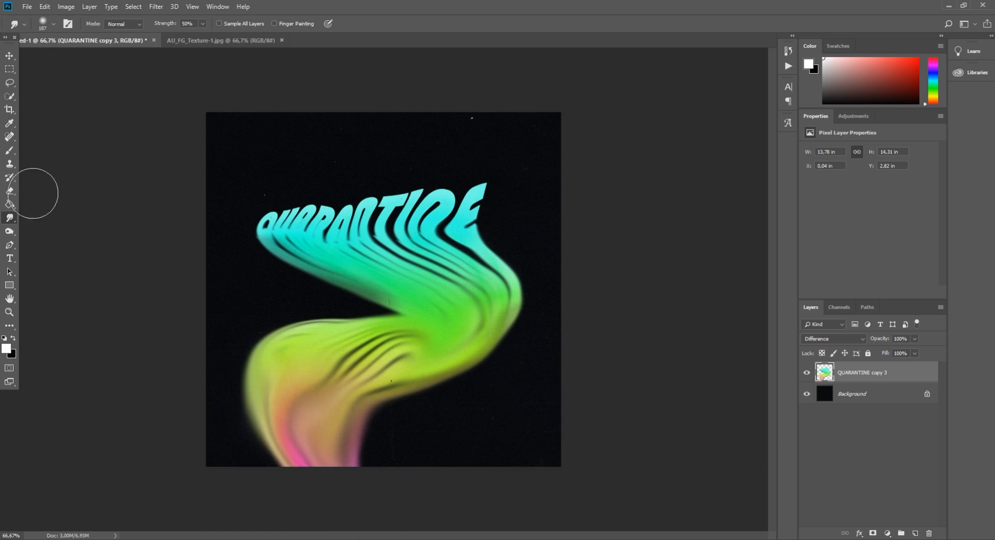
Step: Try smudging the ribbon's middle bend with a 448 px brush, and undo the stroke
click(46, 26)
click(114, 57)
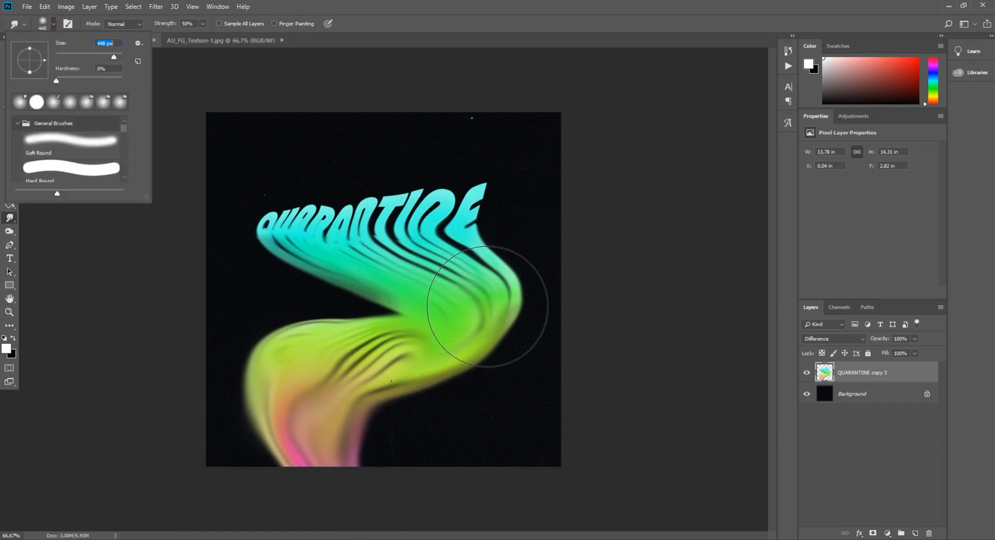
drag(488, 305, 418, 312)
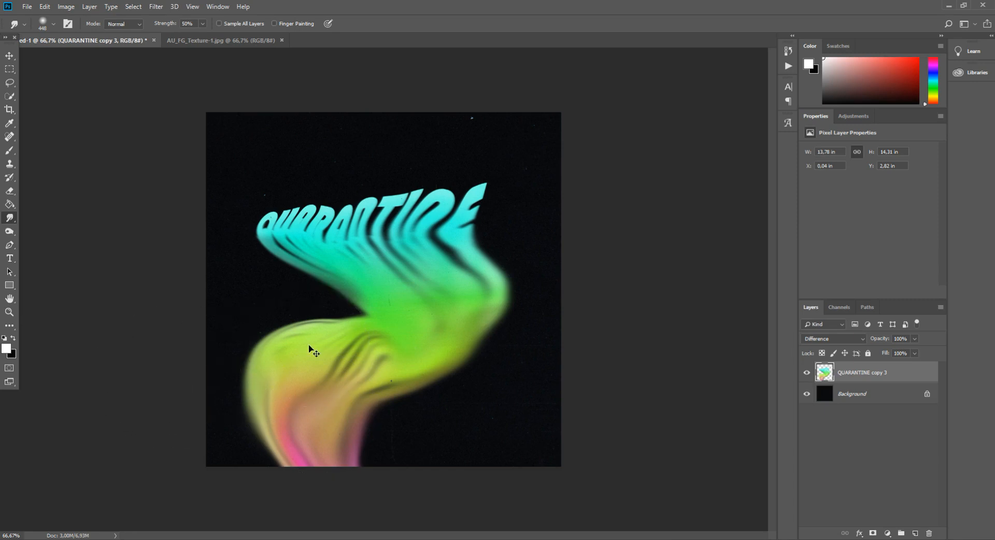
key(ctrl+alt+z)
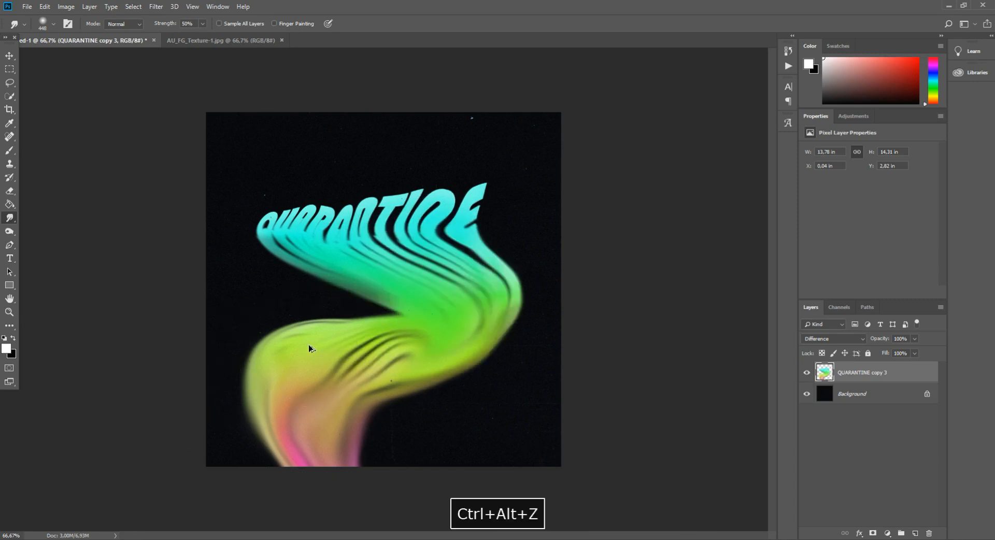
Step: Try alternative blend modes on the QUARANTINE copy 3 layer, from Exclusion through to Color Dodge
click(9, 56)
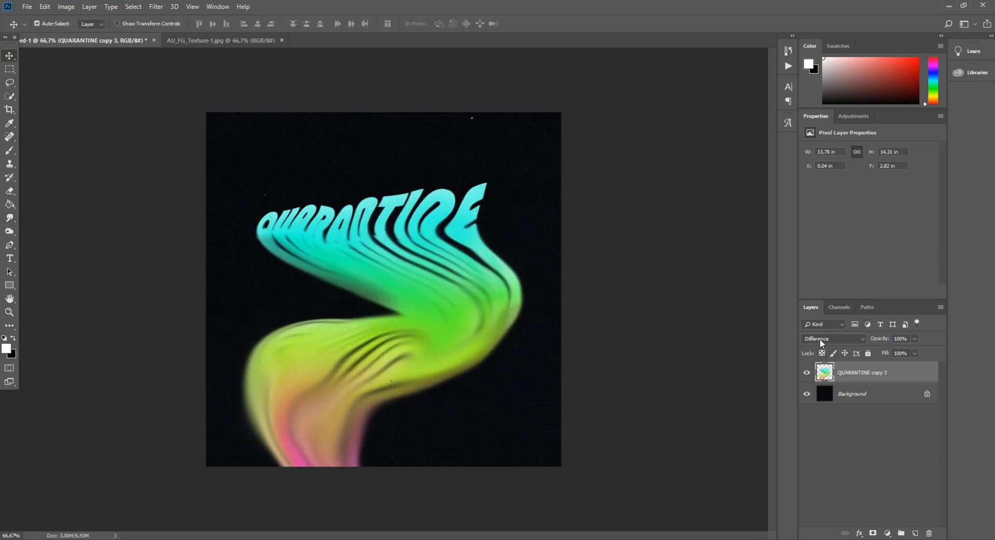
key(ctrl+plus)
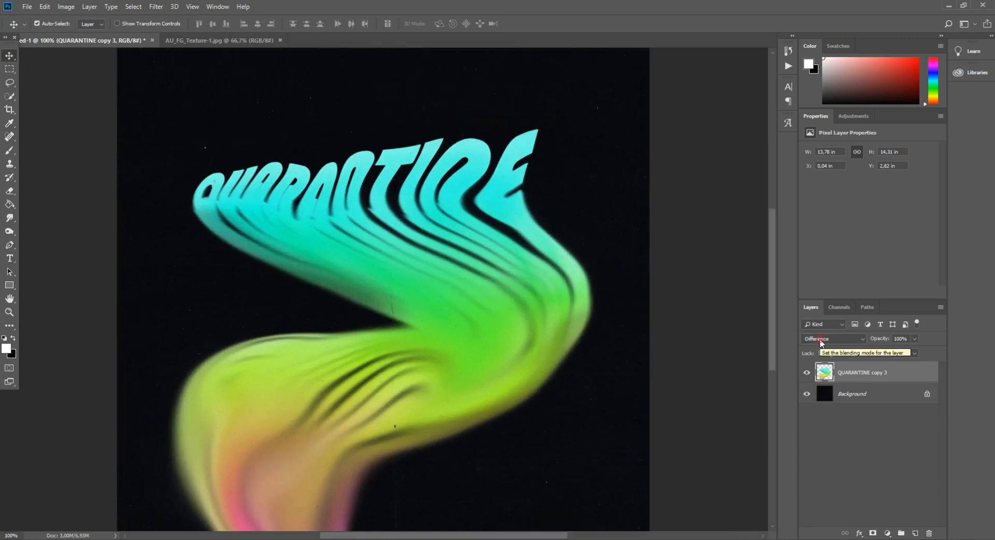
click(820, 340)
click(818, 284)
key(Down)
key(Down)
key(Down)
key(Down)
key(Down)
key(Up)
key(Up)
key(Up)
key(Up)
key(Up)
key(Up)
key(Up)
key(Up)
key(Up)
key(Up)
key(Up)
key(Up)
key(Up)
key(Up)
key(Up)
key(Up)
key(Up)
key(Return)
Step: Set the QUARANTINE copy 3 layer's blend mode to Soft Light after comparing it with the other modes
click(813, 340)
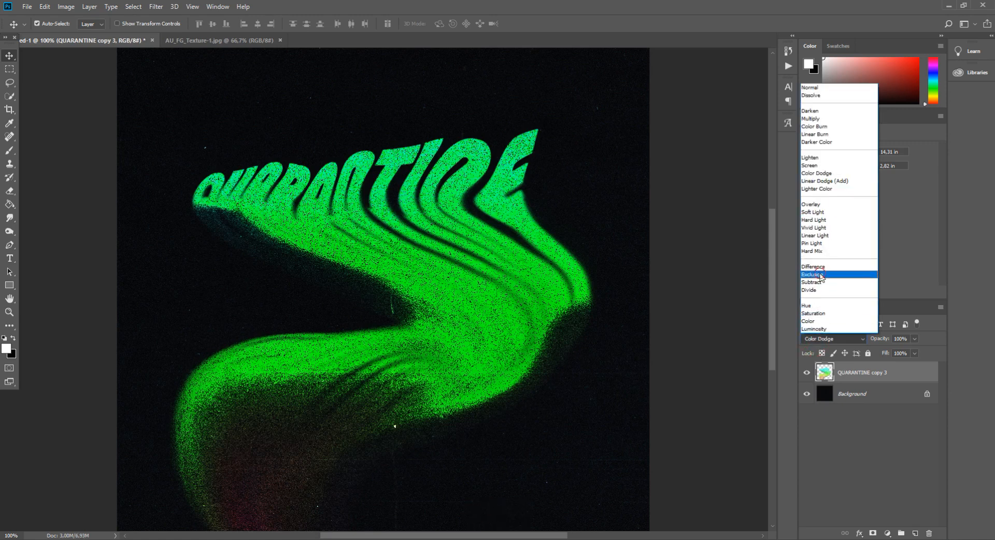
click(820, 275)
key(Down)
key(Down)
key(Down)
key(Down)
key(Down)
key(Down)
key(Up)
key(Up)
key(Up)
key(Up)
key(Up)
key(Up)
key(Up)
key(Up)
key(Up)
key(Up)
key(Up)
key(Up)
key(Up)
key(Up)
key(Up)
key(Up)
key(Up)
key(Down)
key(Down)
key(Down)
key(Down)
Step: Duplicate the QUARANTINE copy 3 layer and set the duplicate's blend mode to Exclusion
key(ctrl+j)
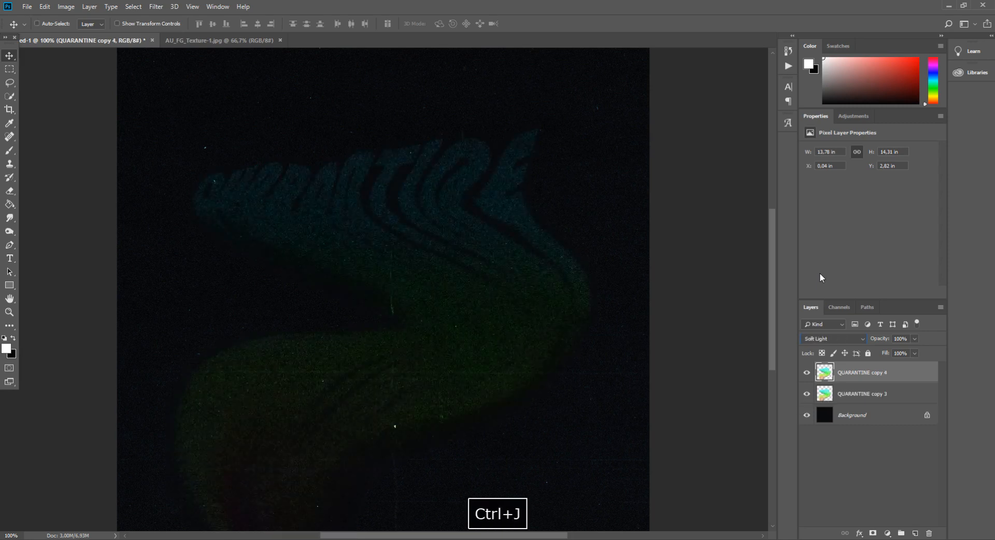
key(Down)
key(Down)
key(Down)
key(Down)
key(Down)
key(Down)
key(Down)
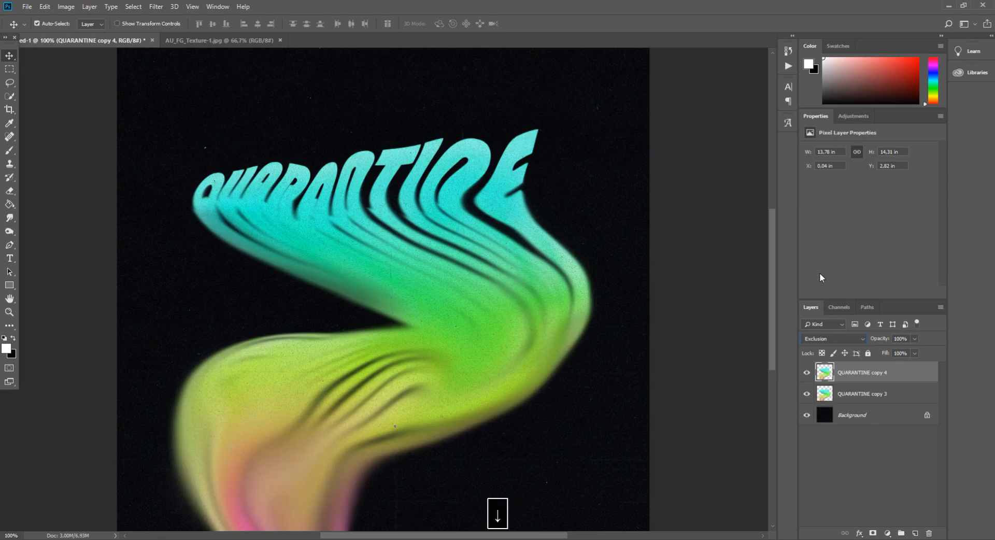
Step: Duplicate the QUARANTINE copy 4 layer and set the new duplicate's blend mode to Color
key(ctrl+j)
key(Down)
key(Down)
key(Down)
key(Down)
key(Down)
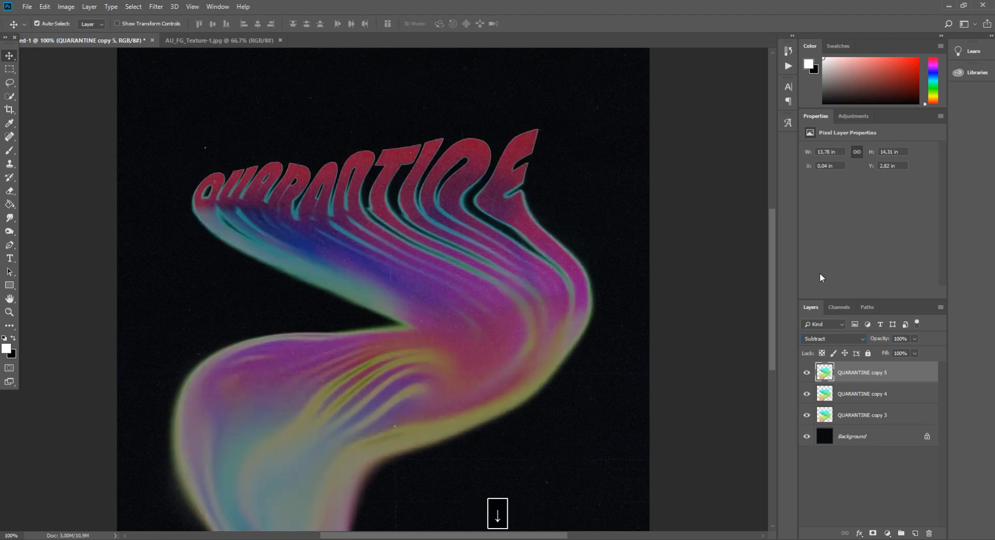
Step: In the QUARANTINE copy 5 layer's blending options, exclude the green channel, set the blend mode to Screen, and apply
click(908, 381)
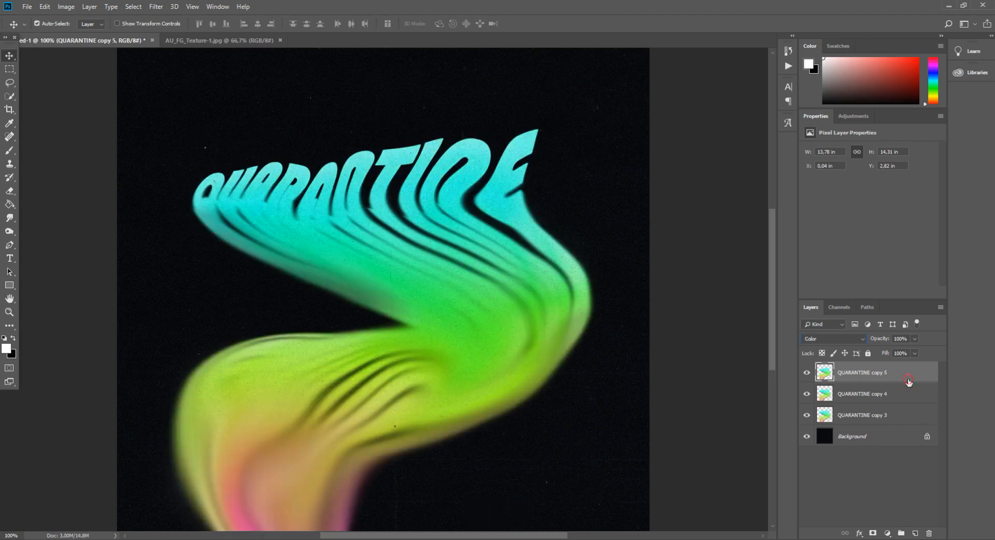
click(667, 185)
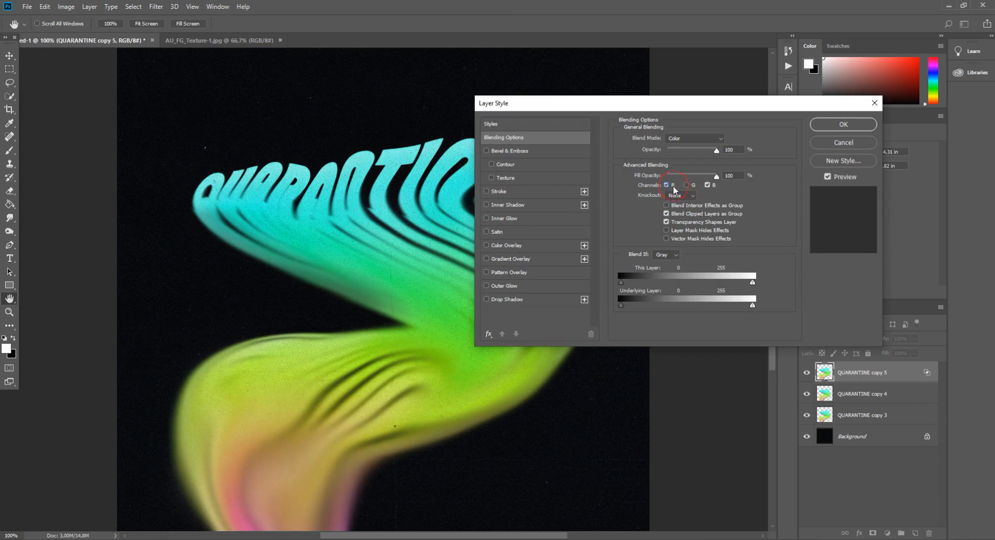
click(689, 139)
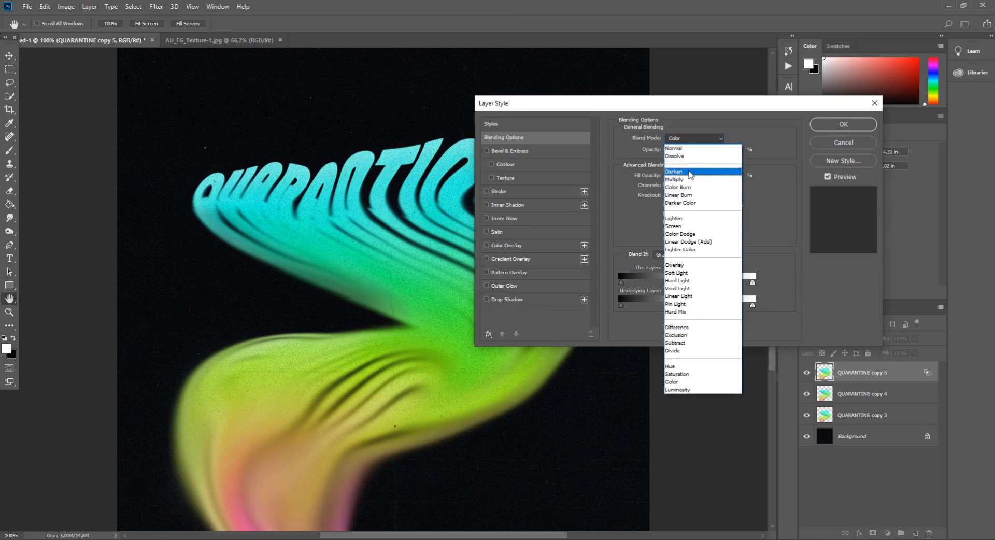
click(689, 171)
key(Down)
key(Down)
key(Down)
key(Down)
key(Down)
key(Down)
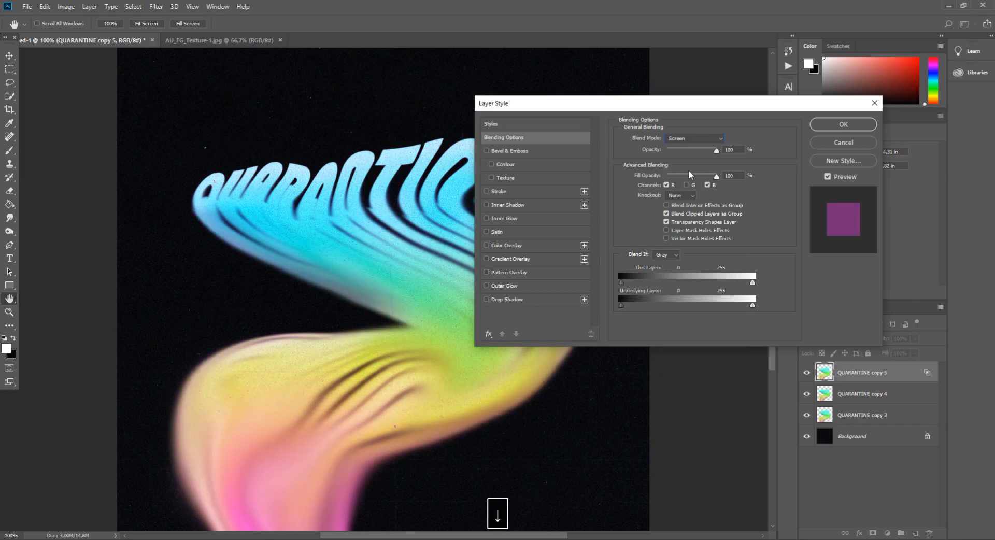
key(Return)
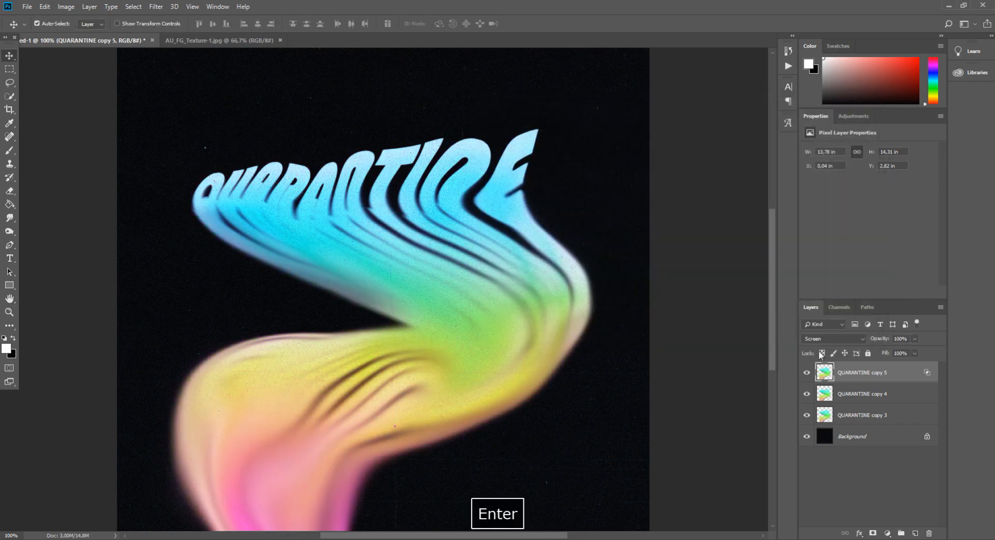
Step: Free-transform the QUARANTINE copy 5 layer, nudging it 3 px to the right, and apply
key(ctrl+t)
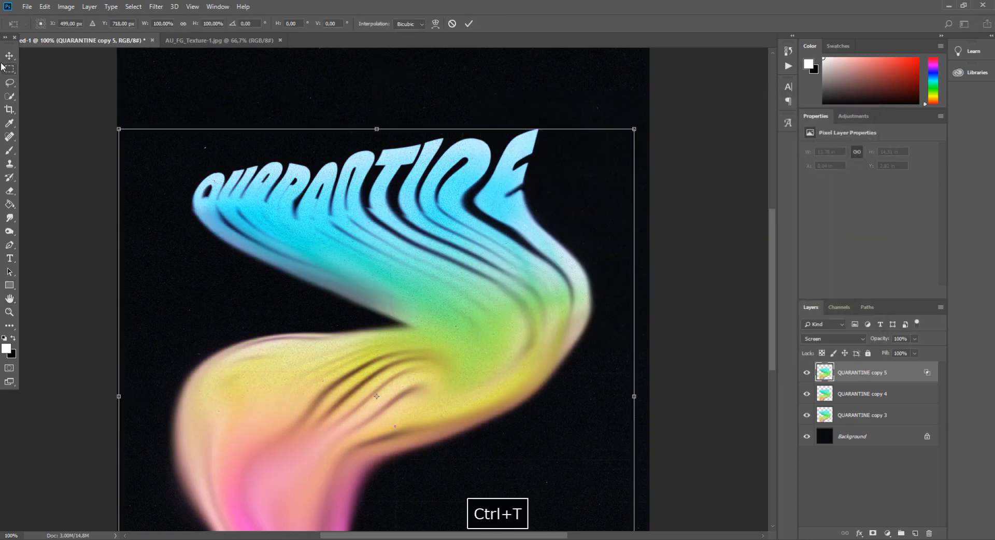
key(Right)
key(Right)
key(Right)
key(Right)
key(Right)
key(Left)
key(Left)
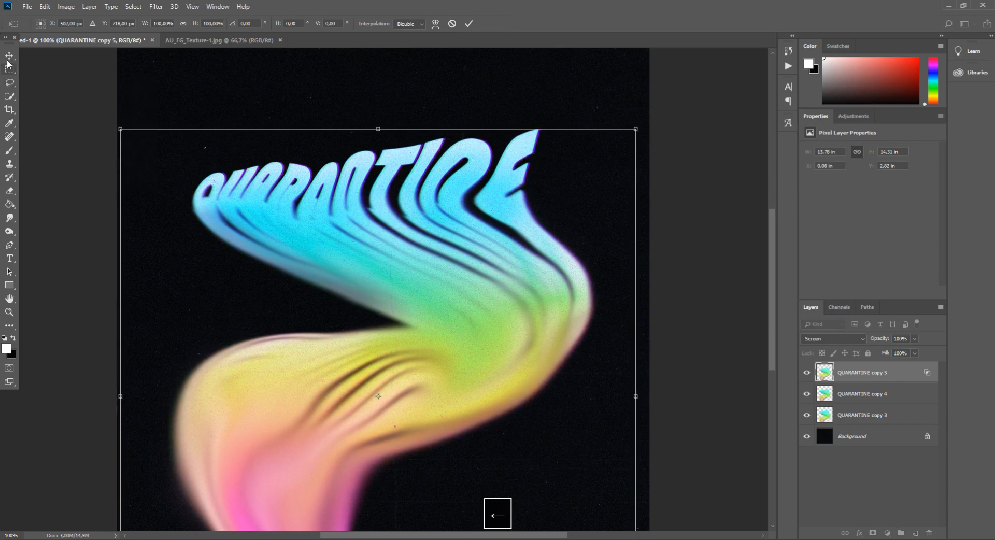
key(Return)
Step: Nudge the QUARANTINE copy 4 layer and then the QUARANTINE copy 3 layer slightly to the left
click(886, 397)
key(Left)
key(Left)
key(Right)
key(Right)
click(878, 413)
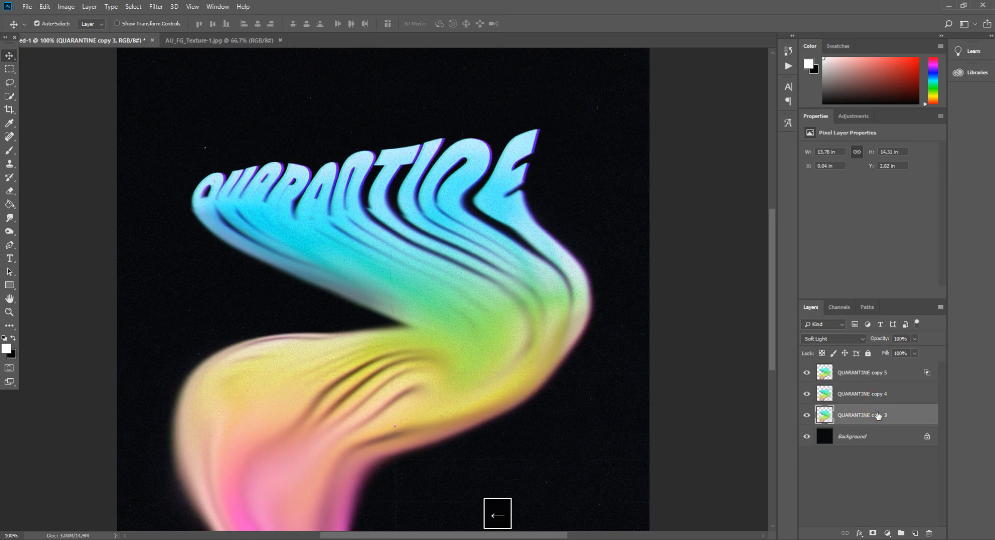
key(Left)
key(Left)
key(Right)
Step: Duplicate the QUARANTINE copy 5 layer, limit the duplicate's blending options to the blue channel only, and apply
click(864, 380)
key(ctrl+j)
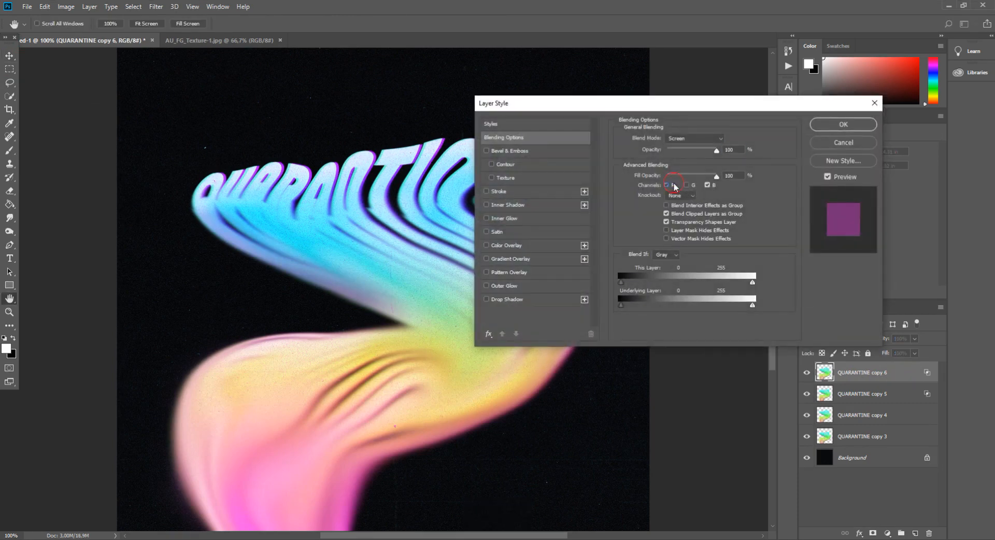
click(674, 186)
click(708, 185)
click(689, 186)
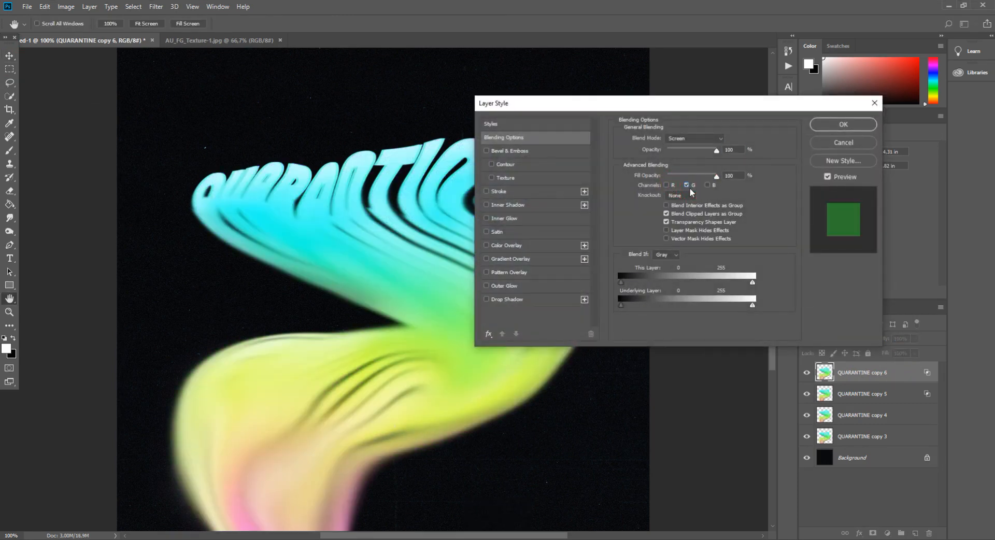
click(687, 185)
click(708, 185)
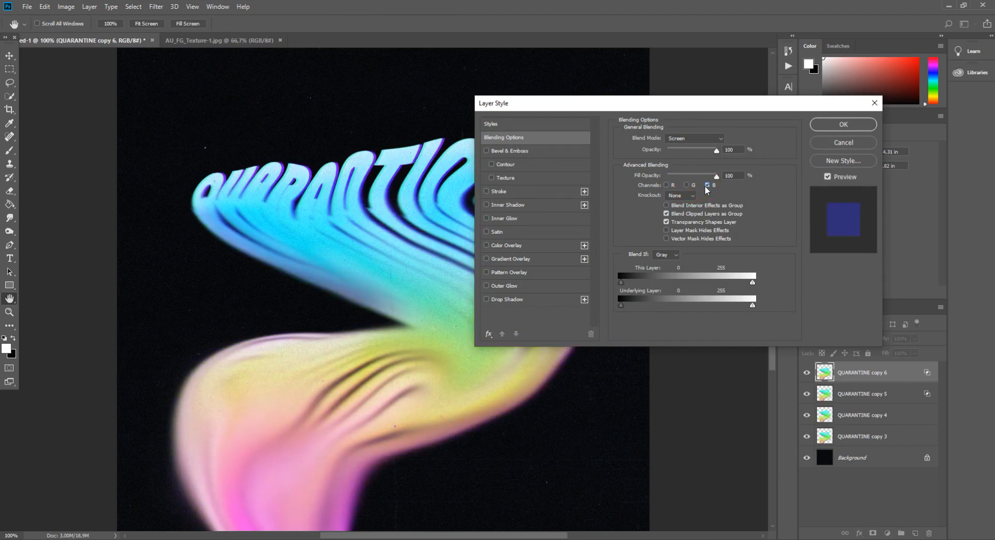
key(Return)
Step: Try several blend modes on the QUARANTINE copy 6 layer and set it to Soft Light
click(835, 339)
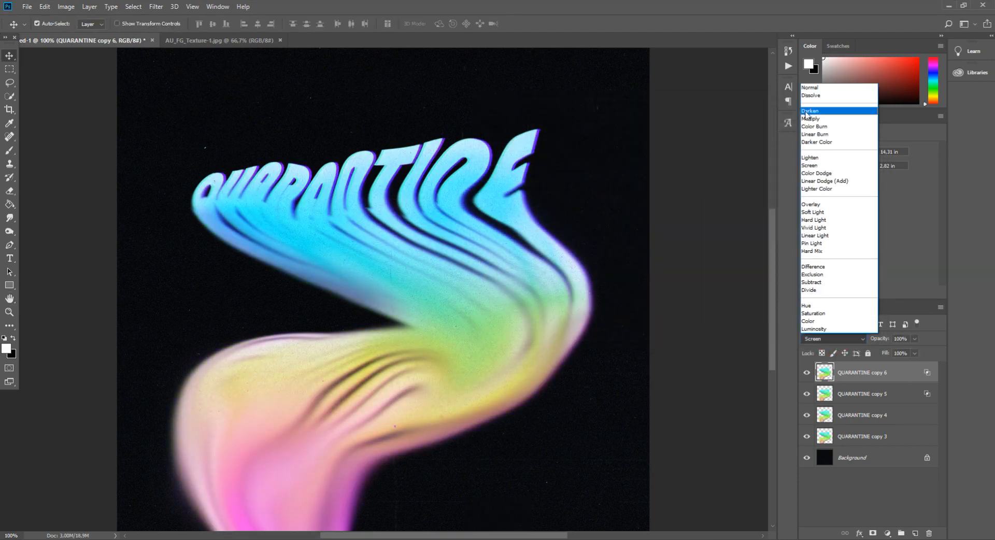
click(807, 122)
key(Down)
key(Down)
key(Down)
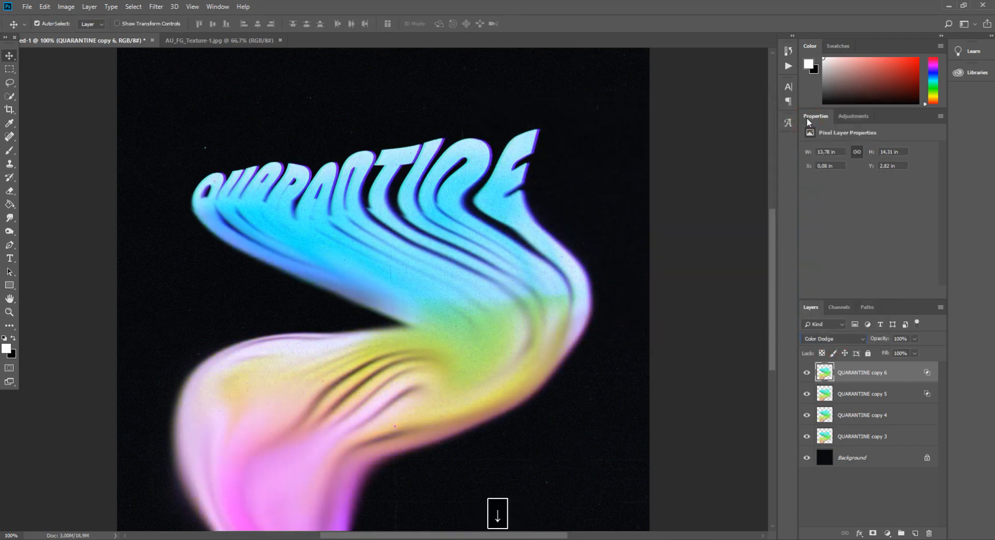
key(Down)
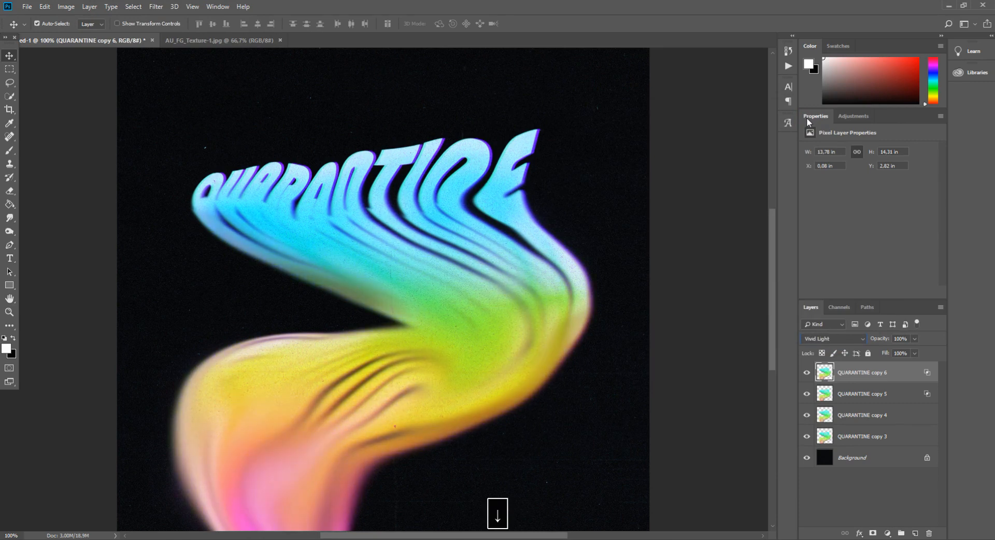
Step: Free-transform the QUARANTINE copy 6 layer, nudging it left to a horizontal position of 0.03 in, and apply
key(ctrl+t)
key(Left)
key(Left)
key(Left)
key(Left)
key(Left)
key(Left)
key(Left)
key(Left)
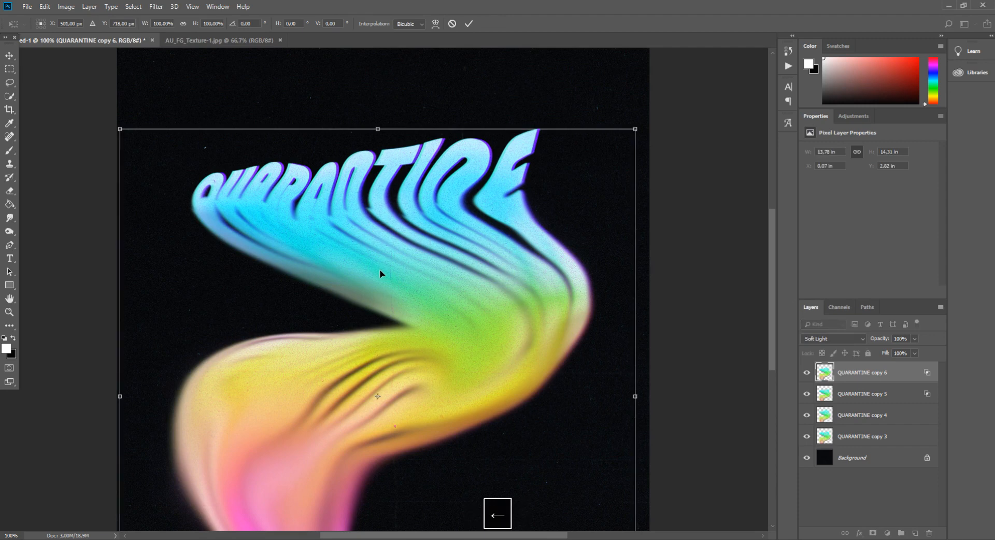
key(Right)
key(Right)
key(Right)
key(Right)
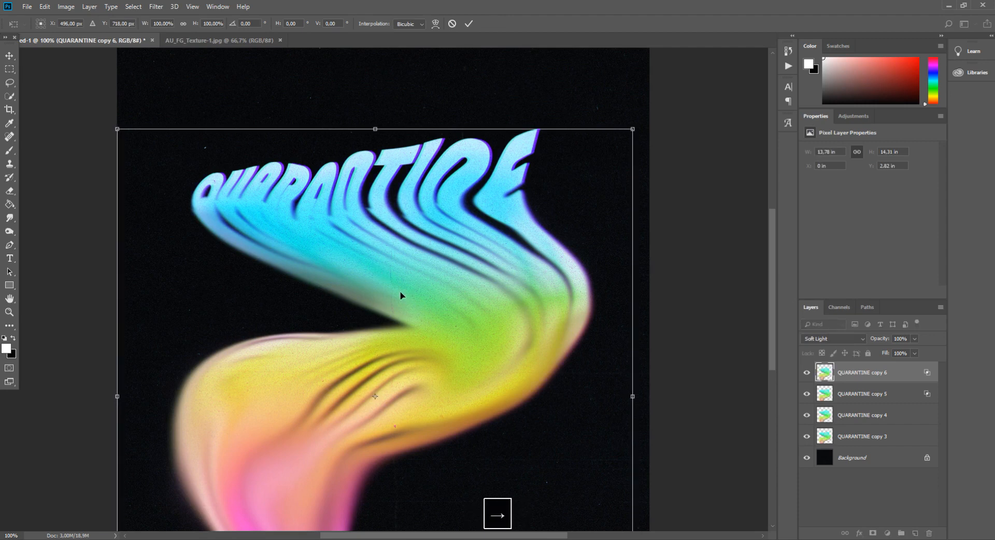
key(Return)
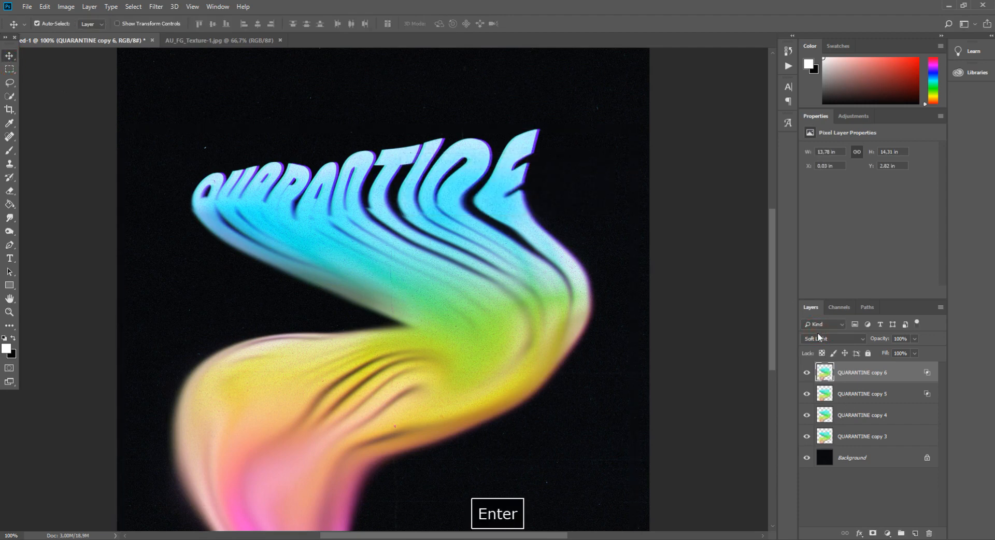
Step: Compare further blend modes on the QUARANTINE copy 6 layer and set it to Pin Light
click(836, 342)
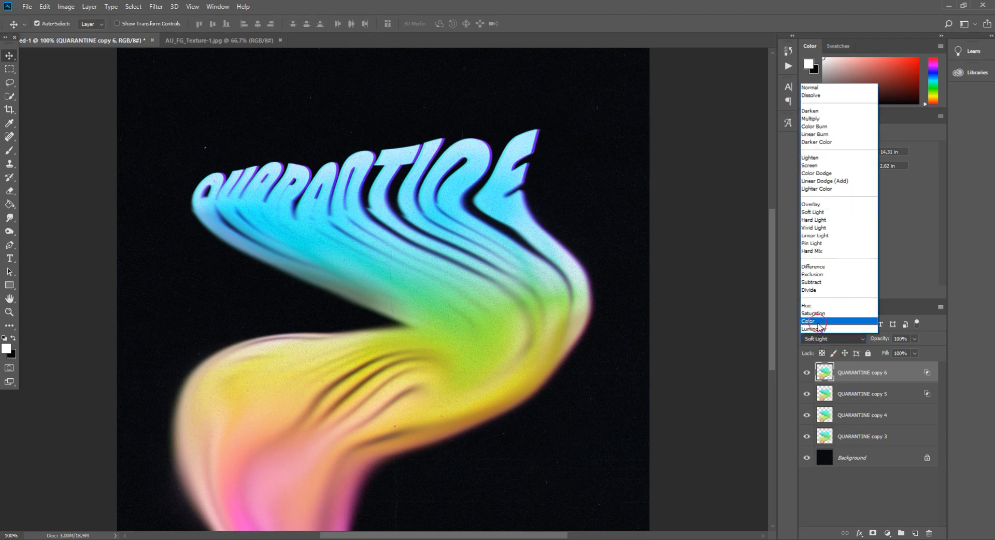
click(819, 328)
key(Up)
key(Up)
key(Up)
key(Down)
key(Up)
key(Up)
key(Down)
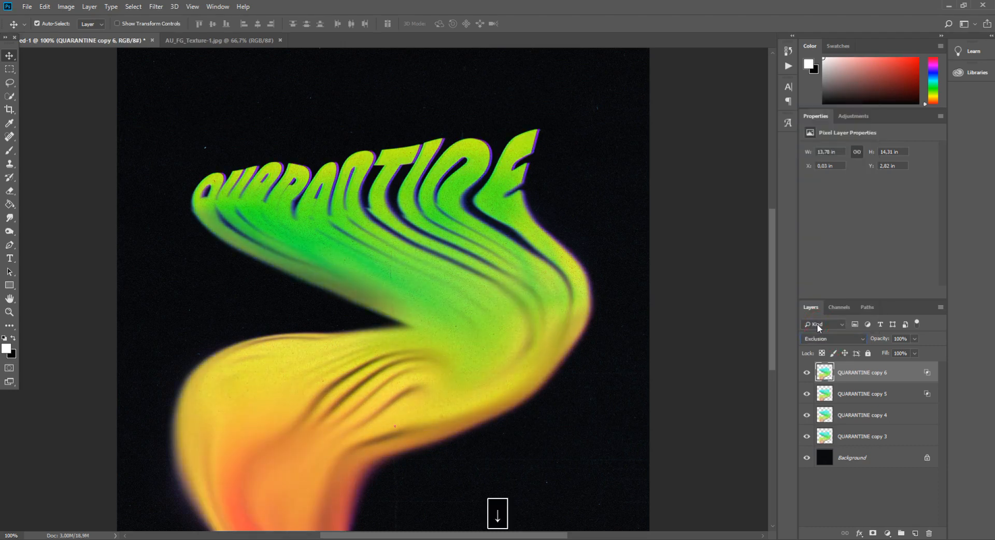
key(Down)
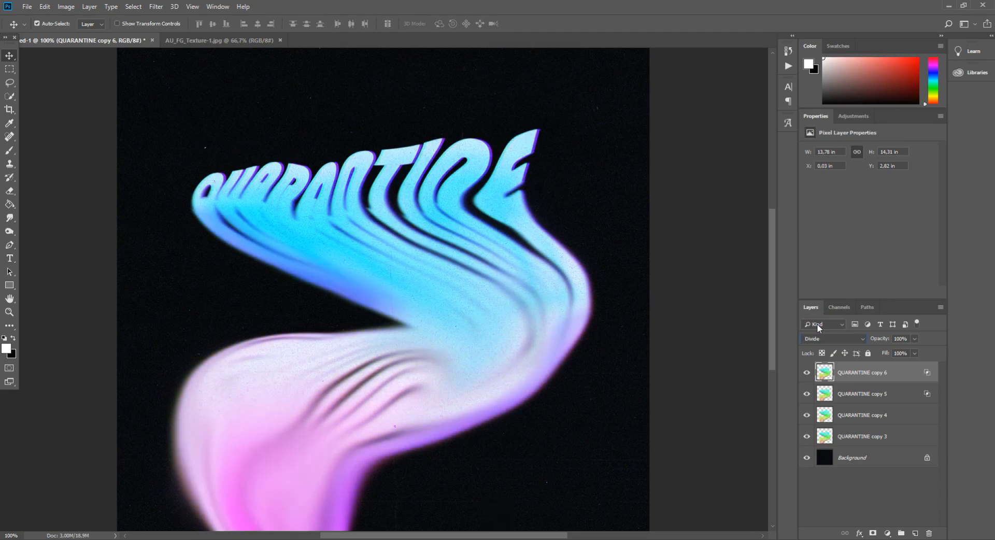
key(Up)
key(Up)
key(Up)
key(Up)
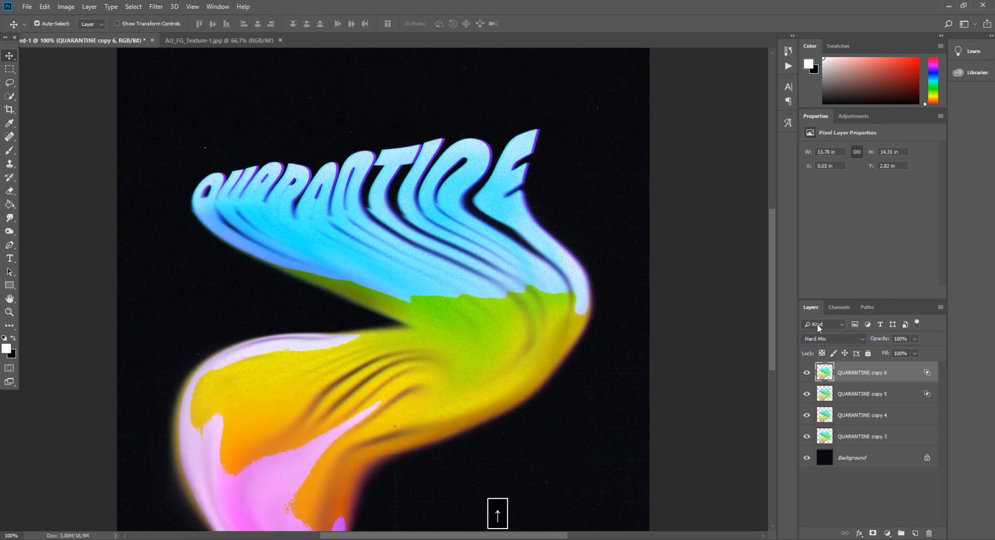
key(Down)
key(Down)
key(Down)
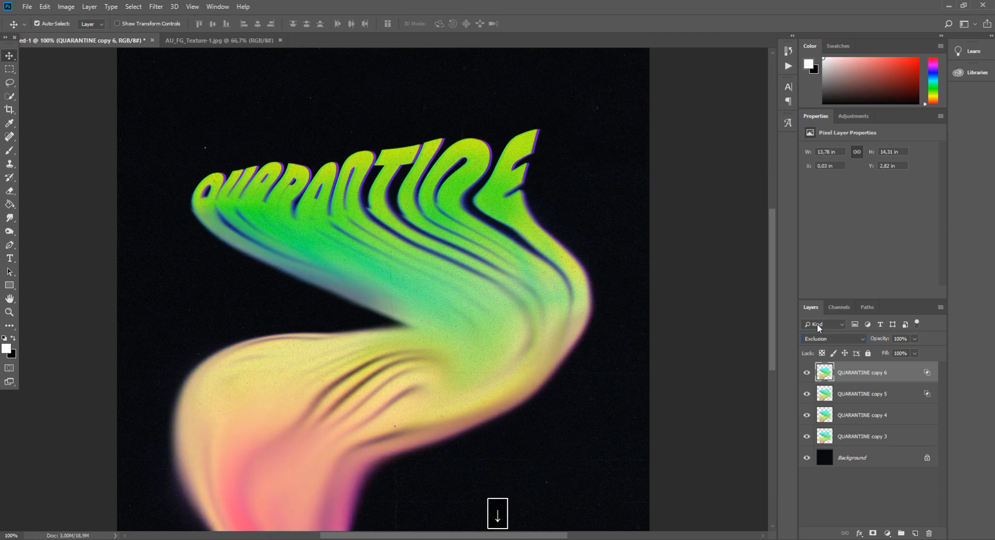
key(Down)
key(Down)
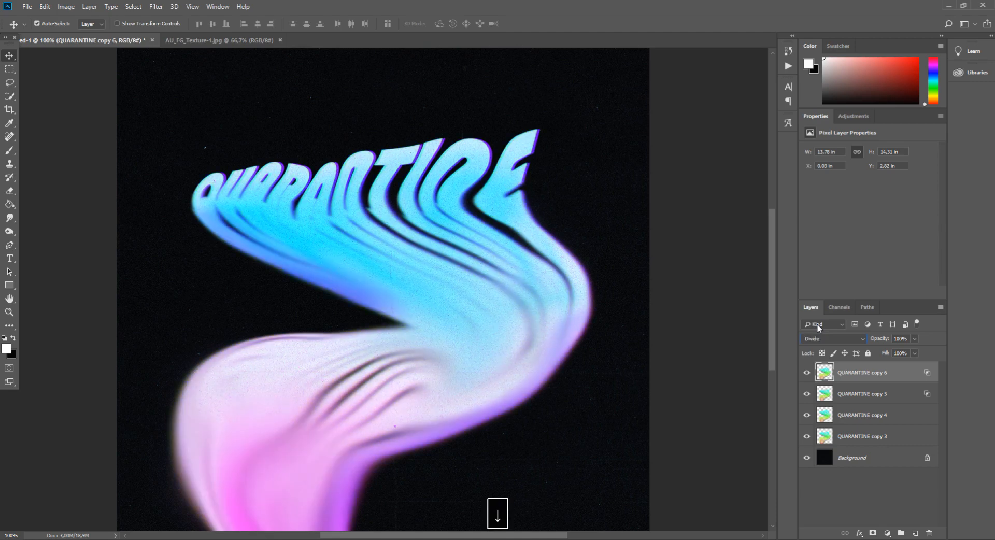
key(Up)
key(Up)
key(Up)
key(Up)
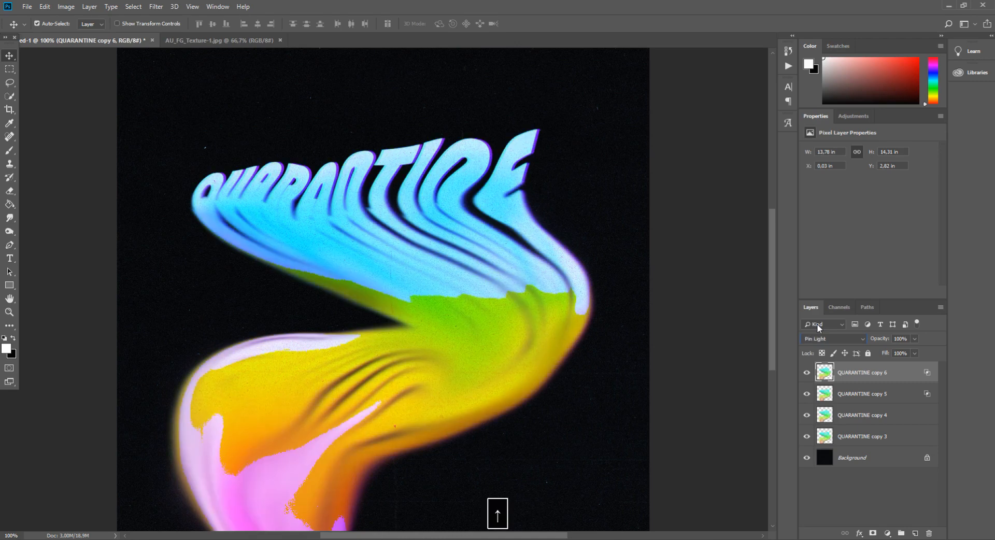
key(Down)
key(Down)
key(Down)
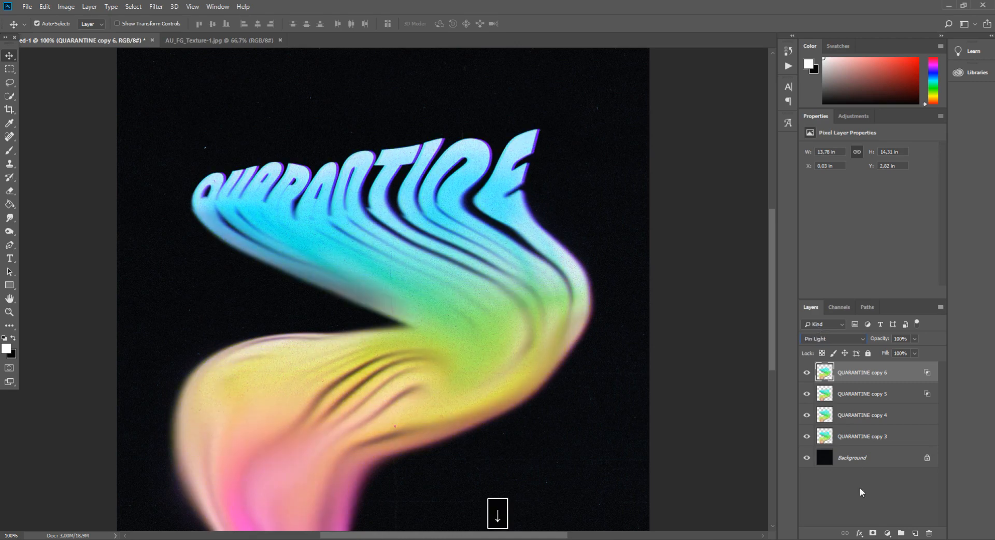
Step: Set up the Smudge tool for the QUARANTINE copy 4 layer with a 158 px brush and 15% strength
click(9, 217)
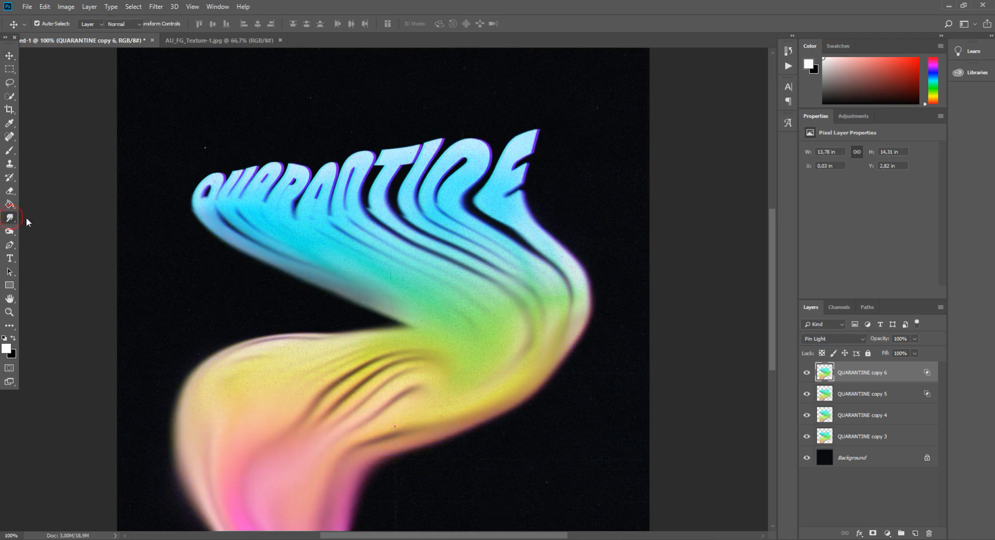
key(ctrl+z)
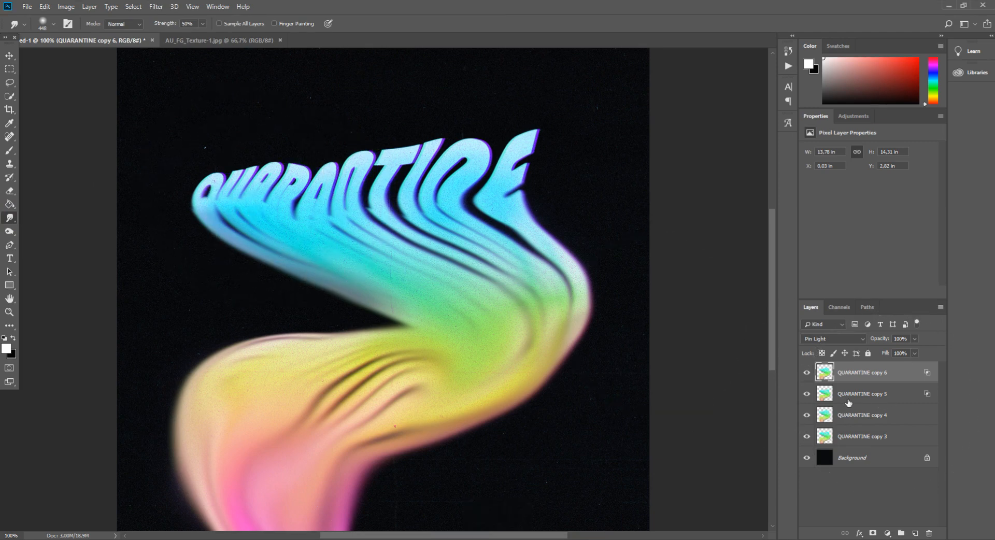
click(860, 418)
click(37, 25)
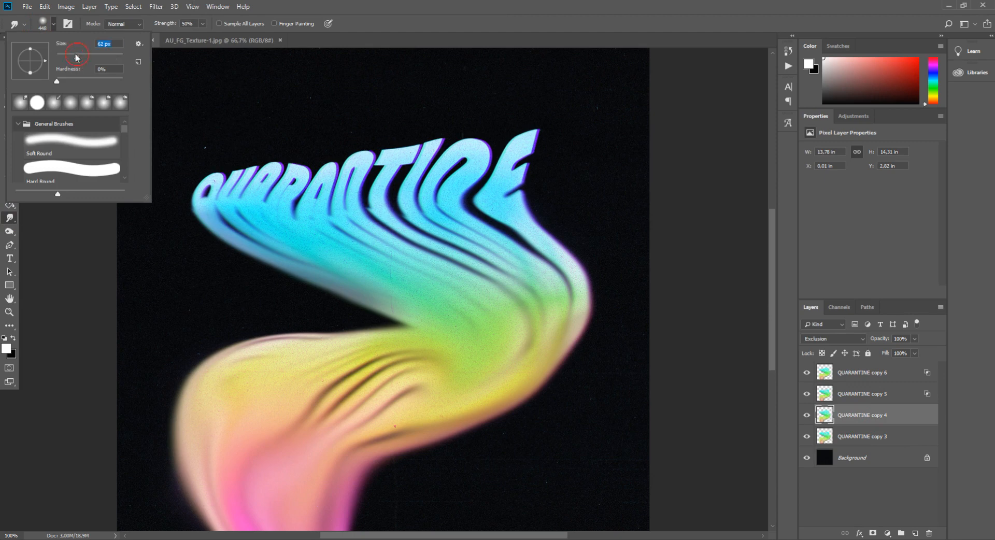
drag(269, 168, 294, 167)
key(ctrl+z)
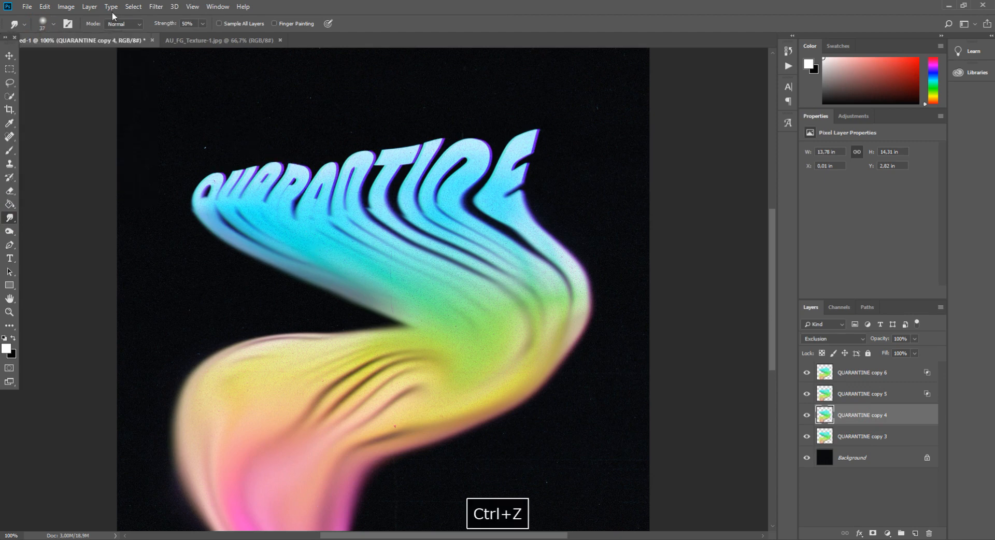
click(53, 24)
click(83, 54)
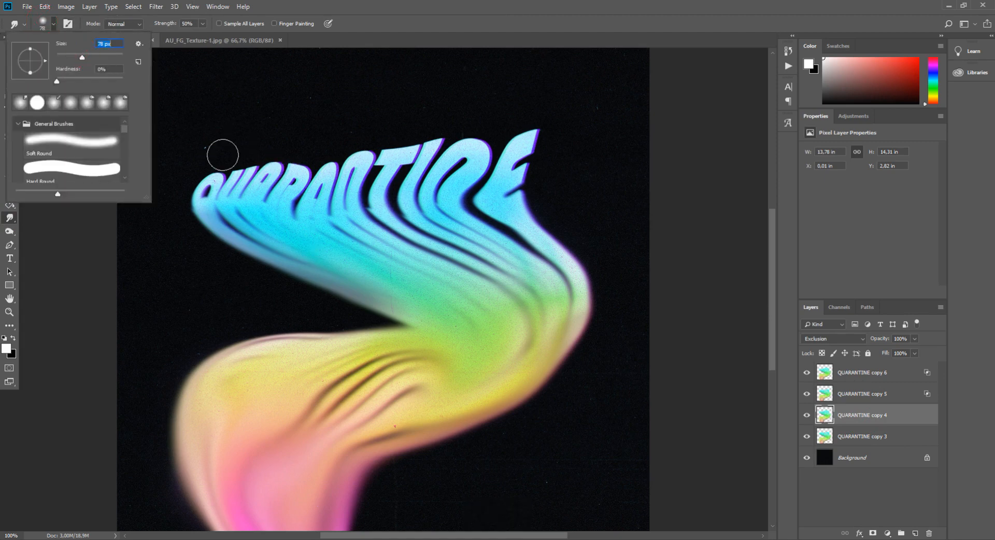
text(158)
click(202, 24)
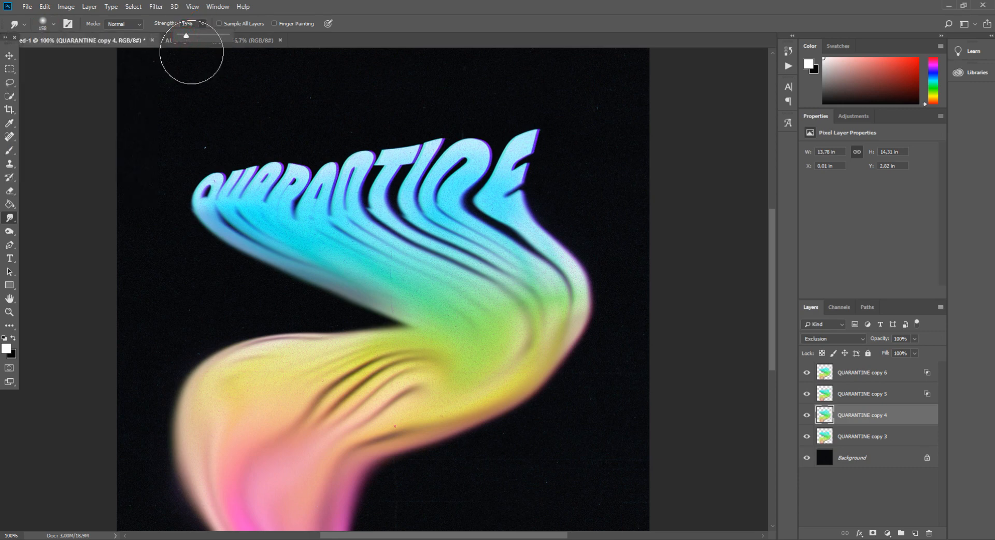
Step: Smudge the upper edges of the QUARANTINE letters on the QUARANTINE copy 4 layer, then return to the Move tool
drag(233, 167, 302, 271)
key(ctrl+z)
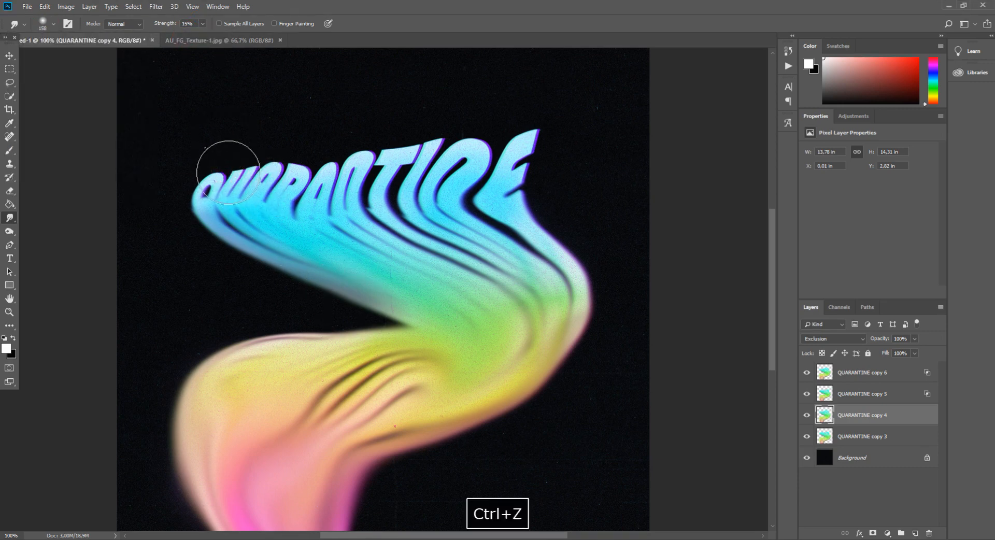
key(ctrl+z)
mouse_move(238, 165)
mouse_down()
mouse_move(402, 155)
mouse_move(406, 139)
mouse_move(412, 156)
mouse_up()
mouse_move(487, 169)
mouse_down()
mouse_move(528, 155)
mouse_move(524, 185)
mouse_move(453, 162)
mouse_move(452, 203)
mouse_move(421, 156)
mouse_move(379, 201)
mouse_move(366, 171)
mouse_move(338, 190)
mouse_move(326, 174)
mouse_up()
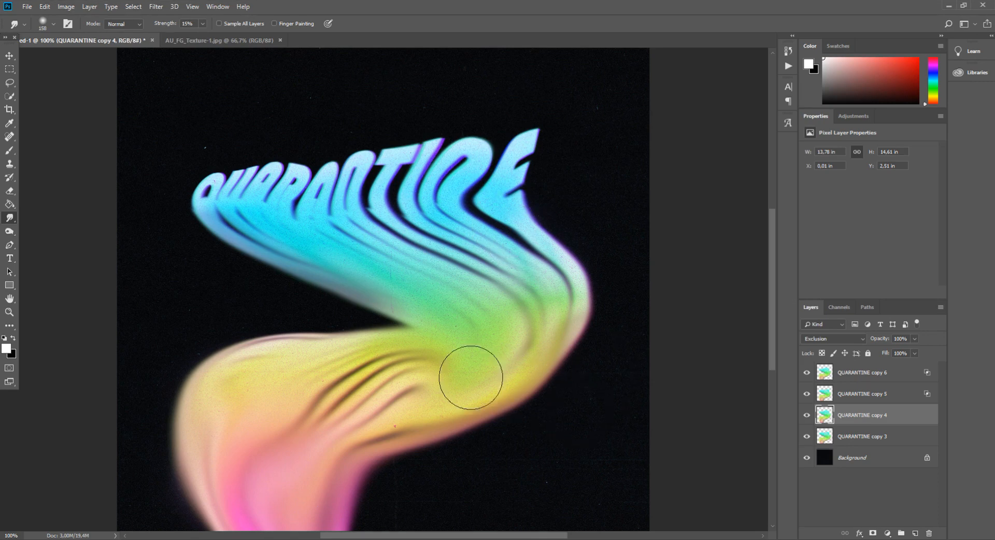
scroll(471, 378, down, 2)
click(10, 56)
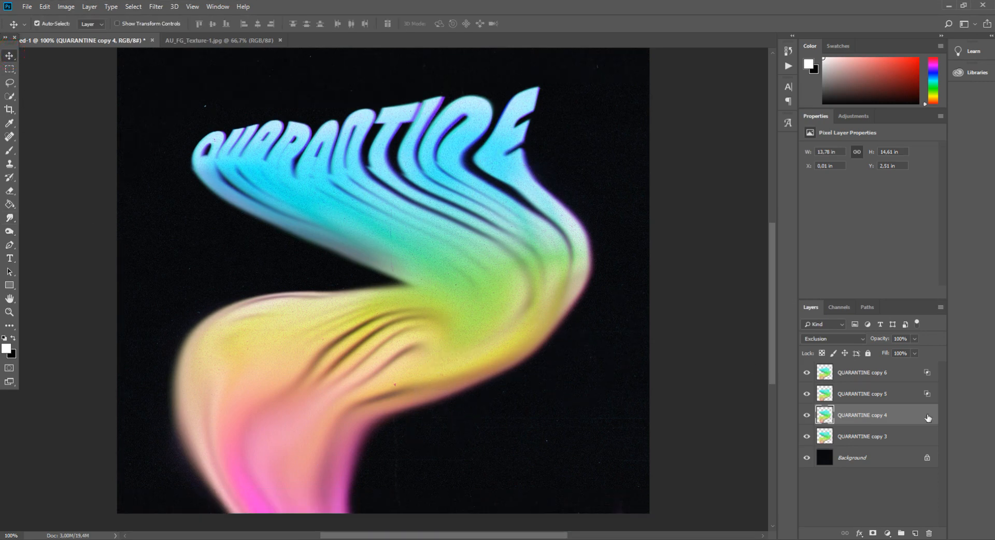
Step: Duplicate the QUARANTINE copy 3 layer and move the duplicate to the top of the layer stack
click(888, 437)
key(ctrl+j)
drag(888, 437, 889, 374)
Step: Compare blend modes on the QUARANTINE copy 7 layer and set it to Soft Light
key(shift+minus)
key(shift+minus)
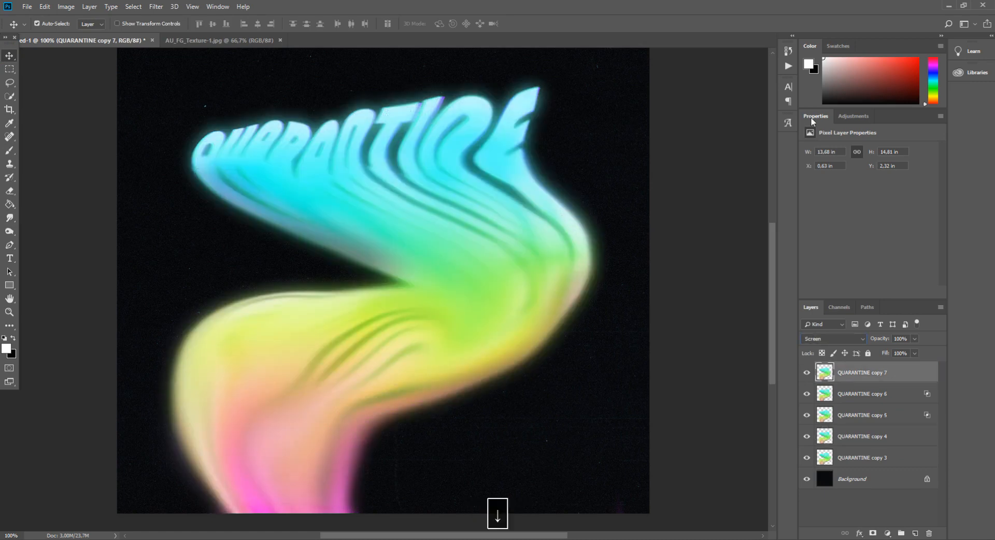
key(shift+plus)
key(shift+plus)
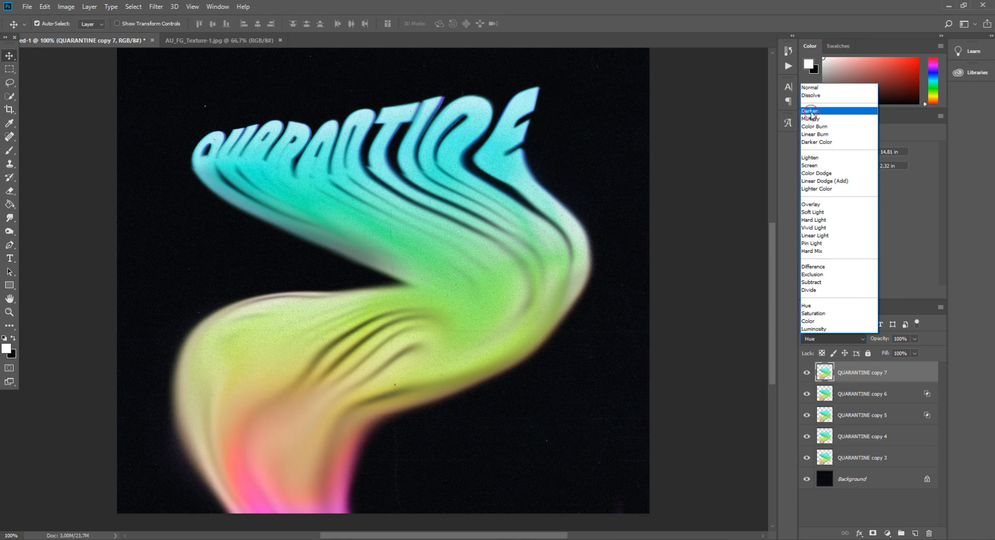
click(811, 111)
key(Down)
key(Down)
key(Down)
key(Down)
key(Down)
key(Down)
key(Down)
key(Down)
key(Down)
key(Down)
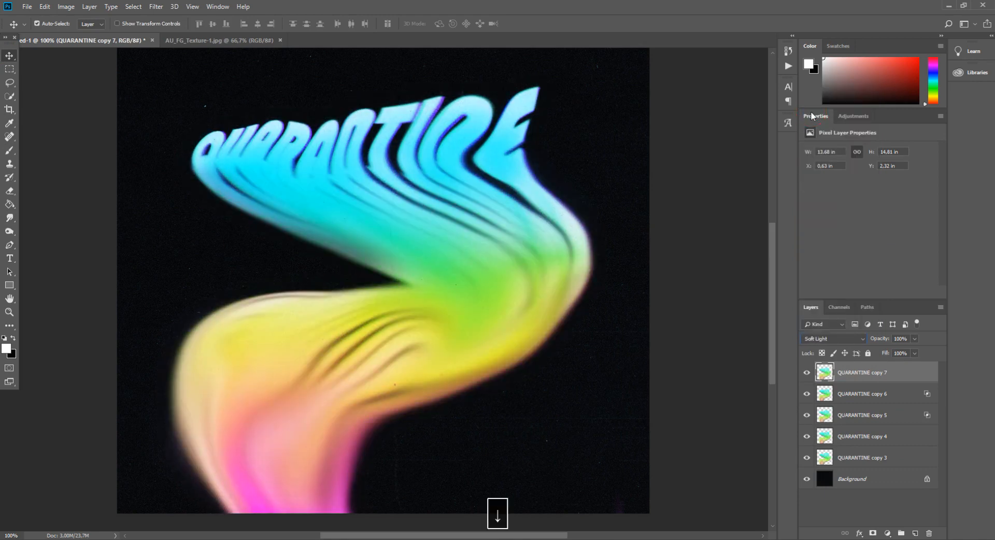
Step: Group the five QUARANTINE copy layers and add an Outer Glow effect to the group
shift+click(905, 457)
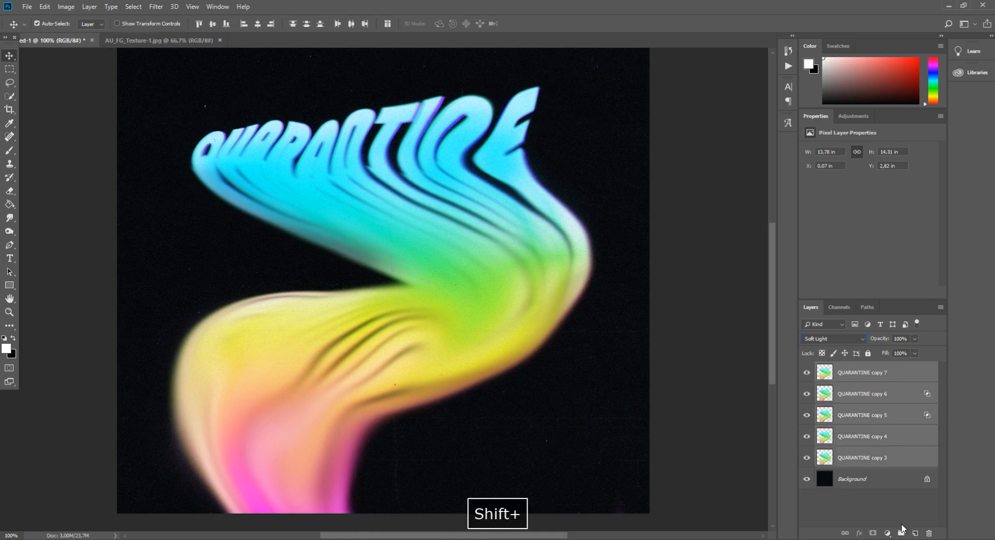
click(901, 533)
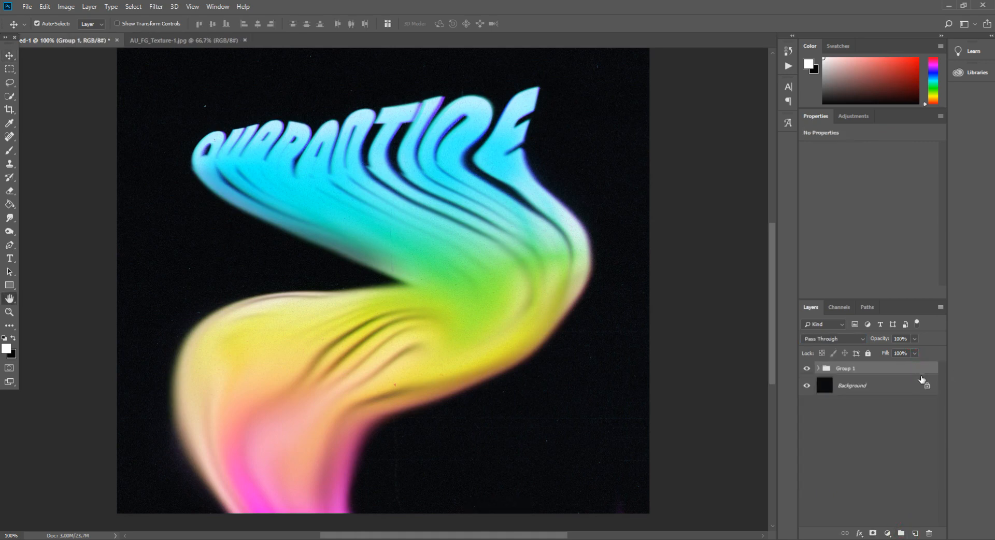
double_click(920, 370)
click(510, 286)
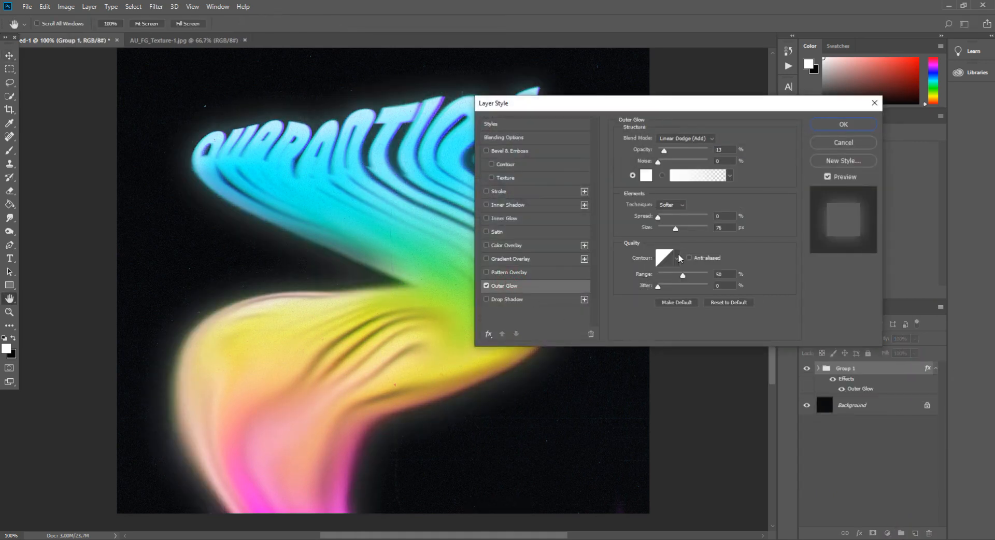
Step: Reset the Outer Glow to its default settings and set opacity to 24%, size to 21 px and range to 38%
drag(671, 231, 669, 232)
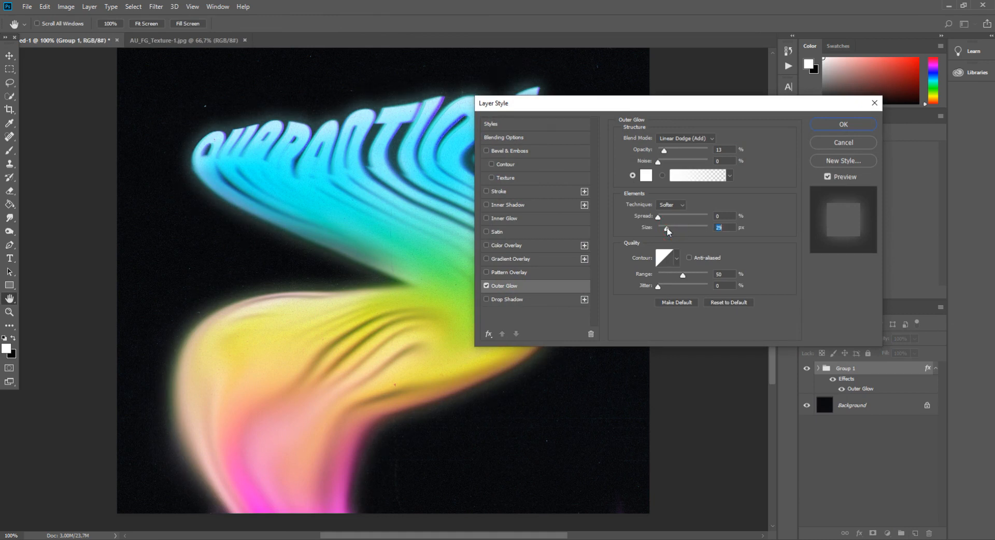
click(718, 305)
drag(682, 274, 668, 276)
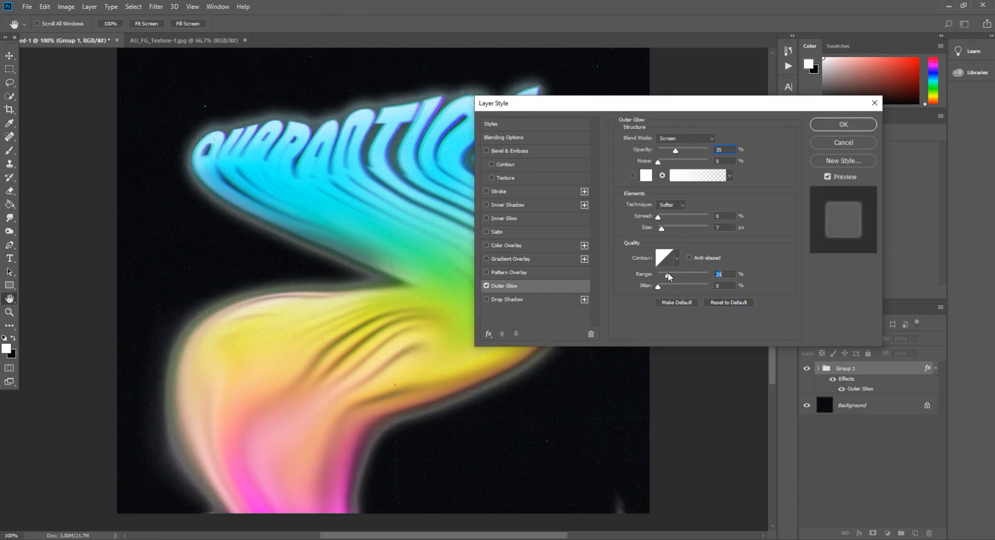
drag(661, 228, 666, 228)
drag(675, 150, 671, 151)
Step: Try Outer Glow blend modes such as Color Burn, Lighten and Darker Color, with size 29 px and opacity 46%
click(684, 138)
click(680, 191)
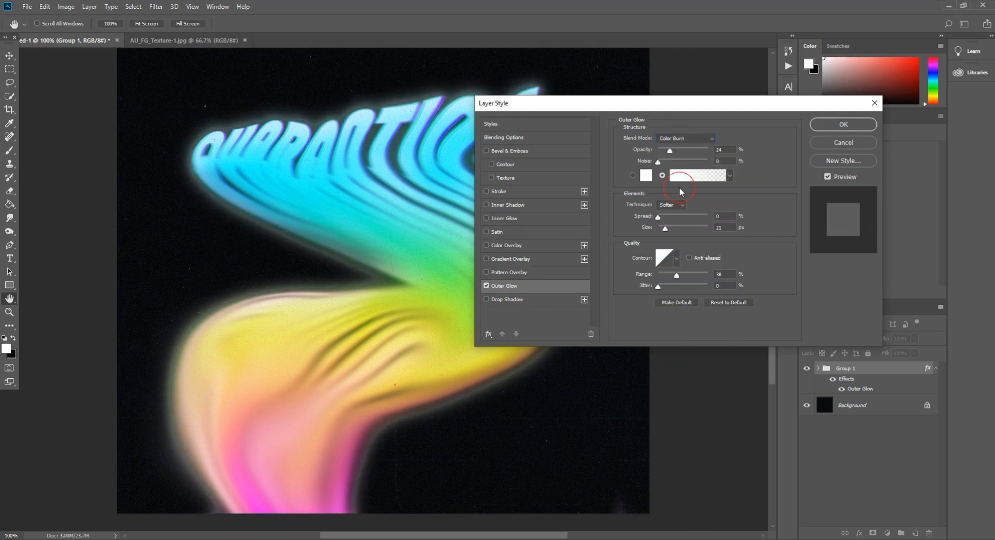
key(Down)
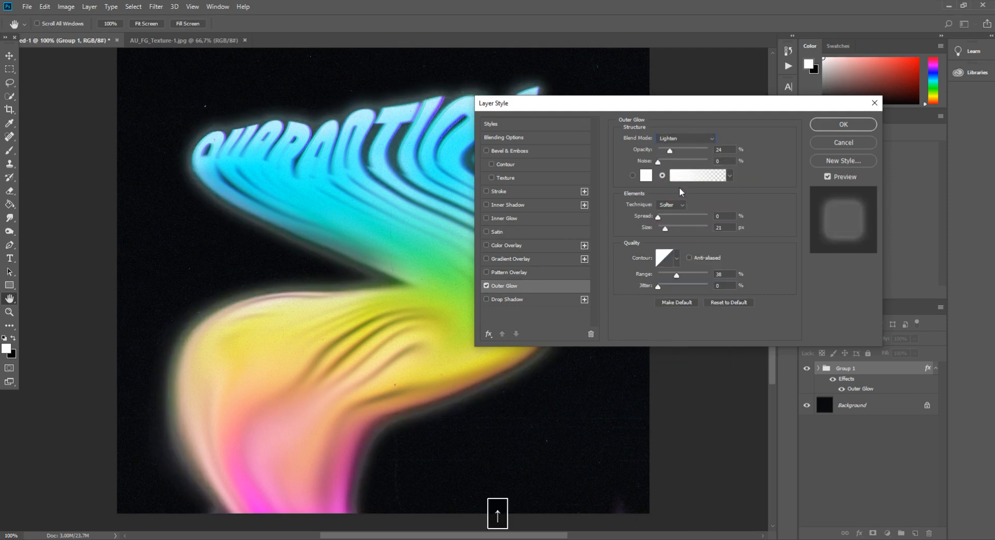
key(Up)
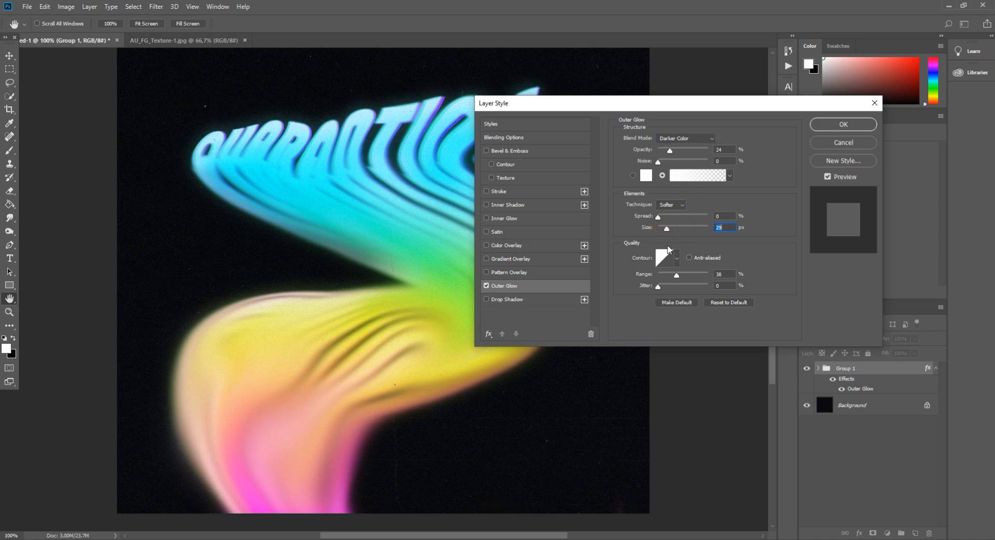
click(691, 143)
drag(692, 150, 680, 150)
Step: Compare blend modes for the Outer Glow and set it to Linear Light
click(685, 138)
click(682, 181)
key(Down)
key(Down)
key(Down)
key(Down)
key(Down)
key(Down)
key(Down)
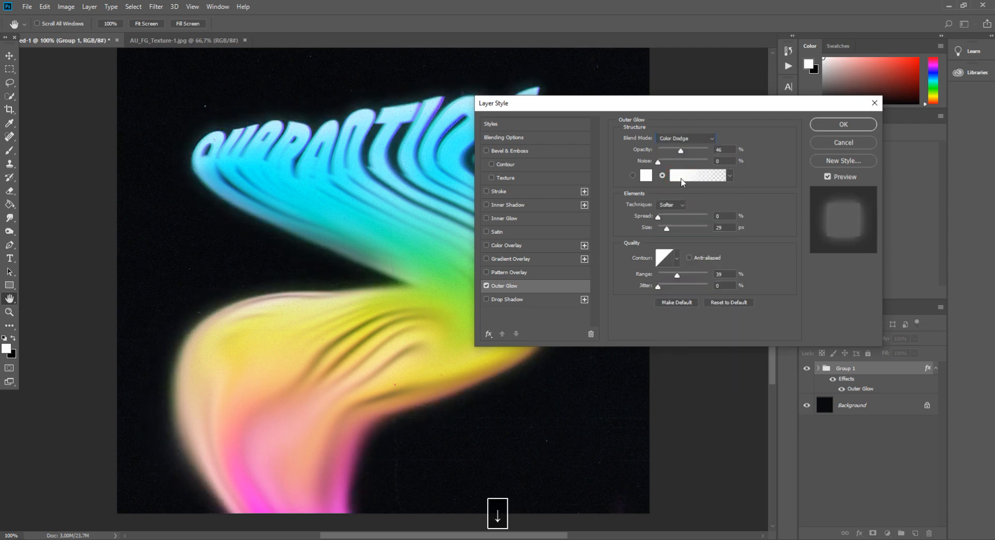
key(Down)
key(Down)
key(Down)
key(Down)
key(Down)
key(Down)
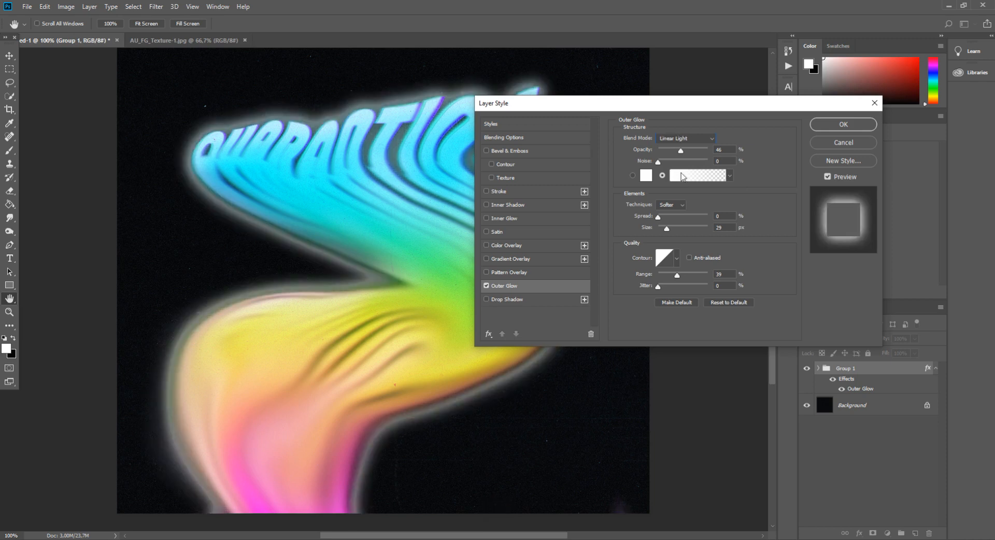
Step: Set the Outer Glow opacity to 26%, range to 34% and size to 2 px
drag(678, 154, 672, 158)
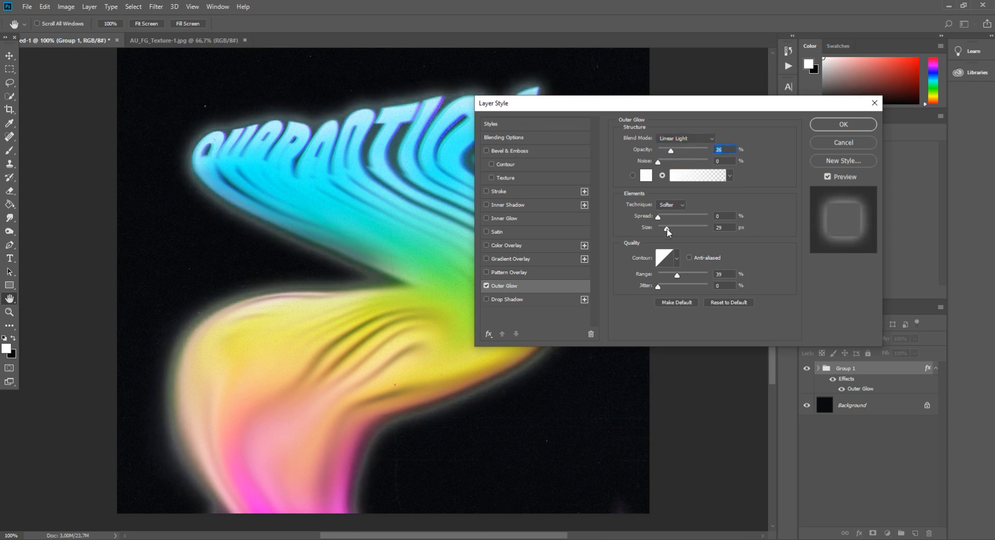
drag(681, 278, 676, 276)
drag(668, 227, 662, 230)
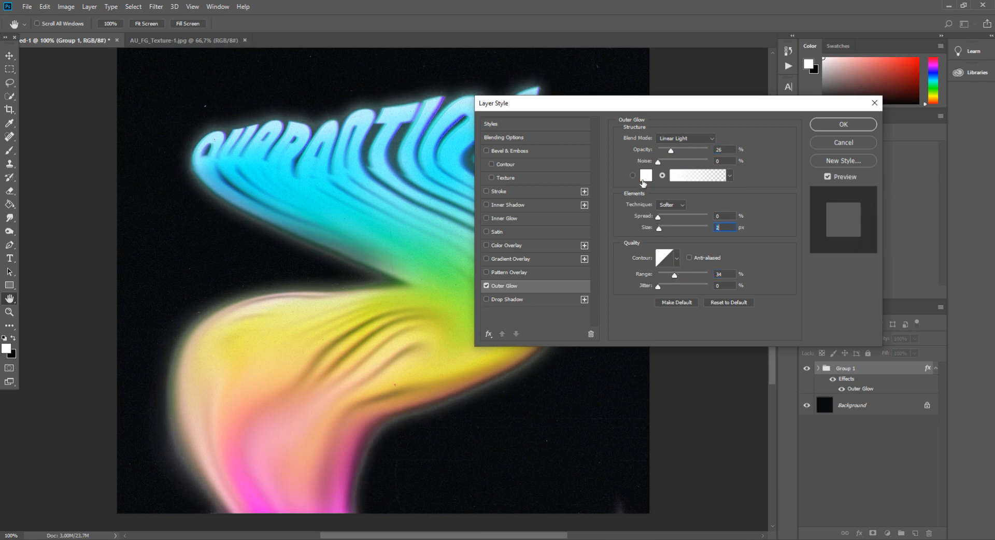
Step: Set the Outer Glow colour to blue 0096ff and its opacity to 17%
click(645, 175)
text(0066ff)
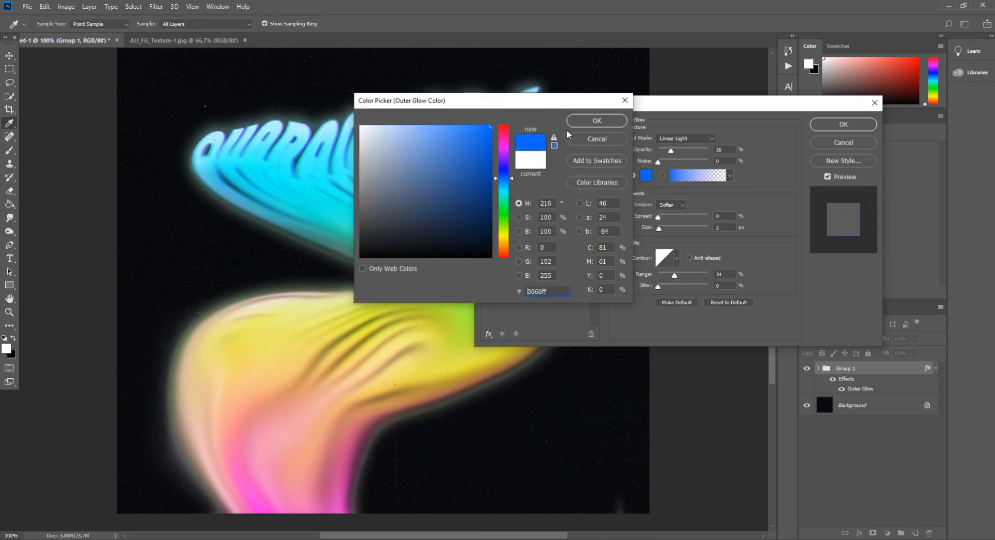
drag(507, 180, 505, 182)
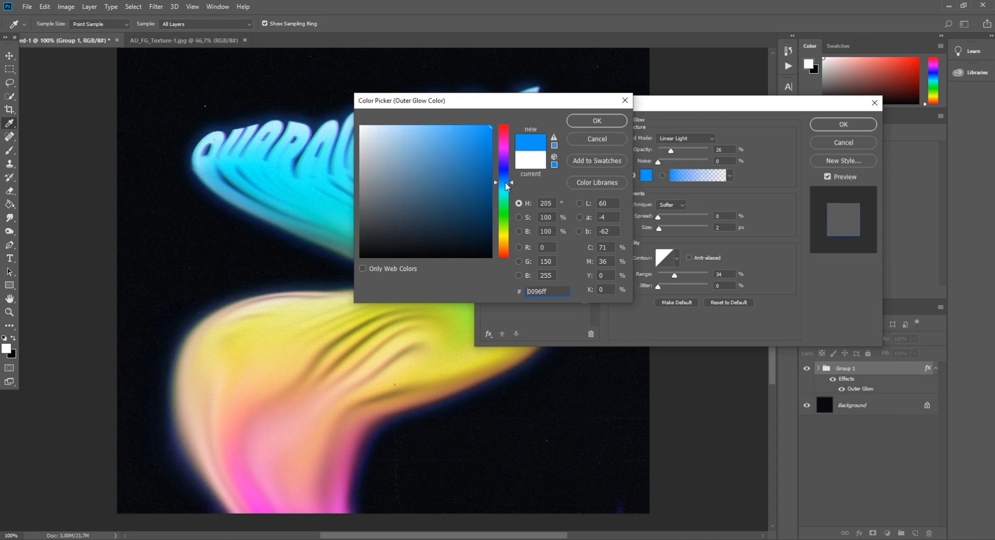
key(Return)
drag(670, 150, 663, 152)
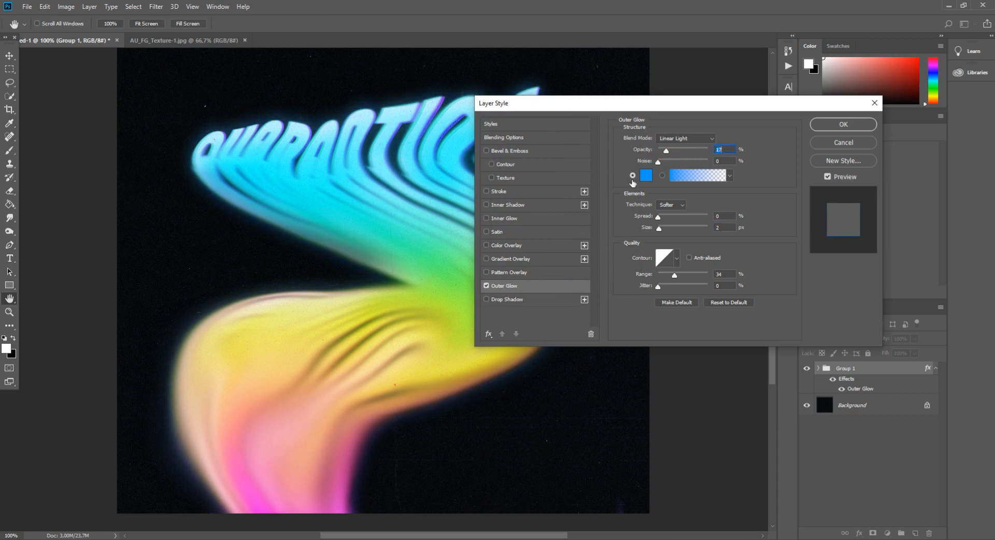
Step: Add a magenta Color Overlay to the group in Darken mode at 48% opacity
click(487, 245)
click(488, 244)
click(490, 246)
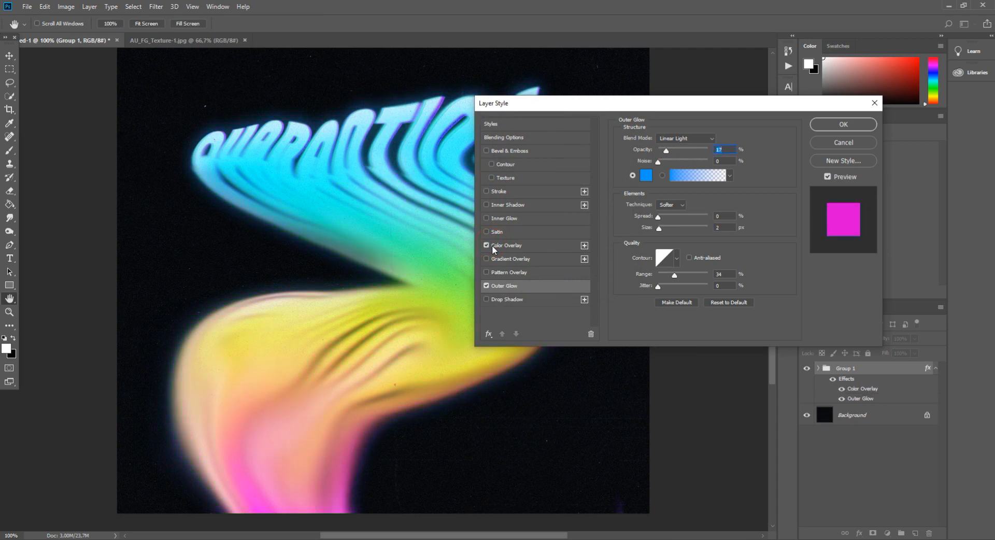
click(496, 248)
drag(690, 153, 683, 154)
click(702, 141)
click(689, 175)
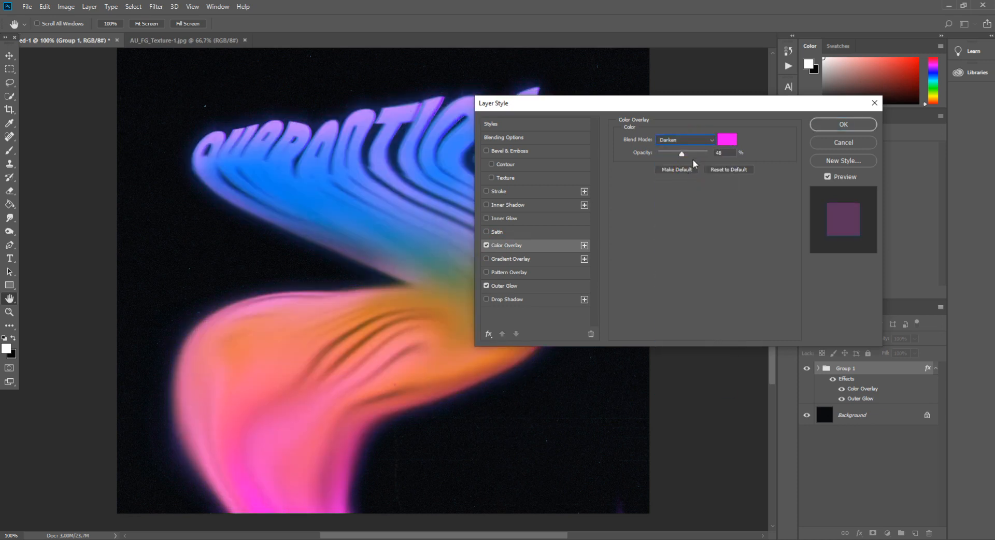
Step: Compare blend modes for the Color Overlay and set it to Color Dodge
click(686, 141)
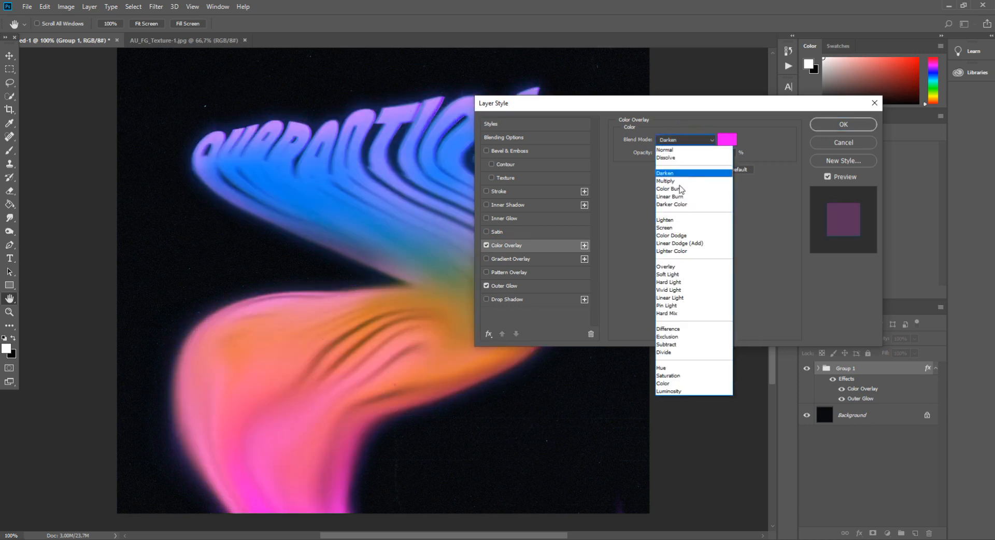
click(679, 184)
key(Down)
key(Down)
key(Down)
key(Down)
key(Down)
key(Down)
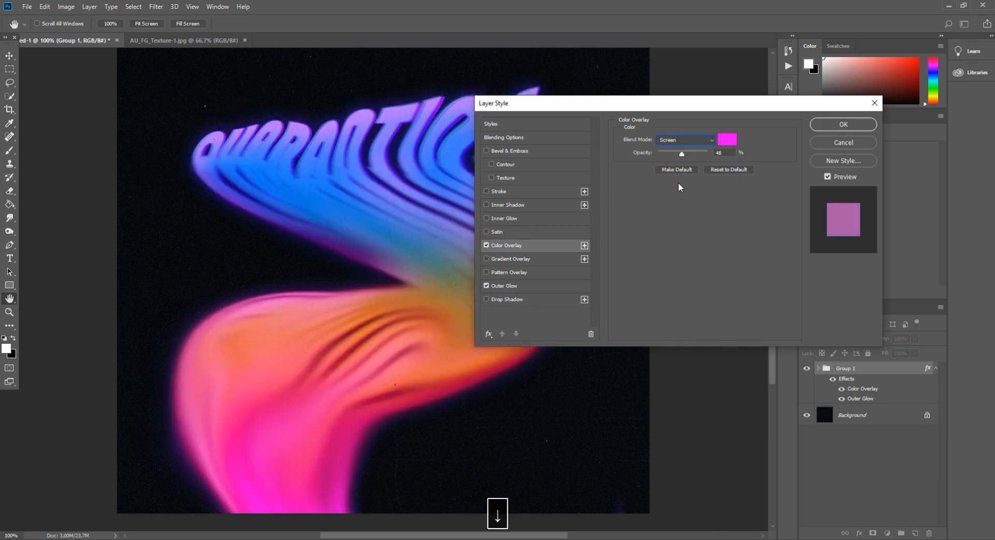
key(Down)
key(Up)
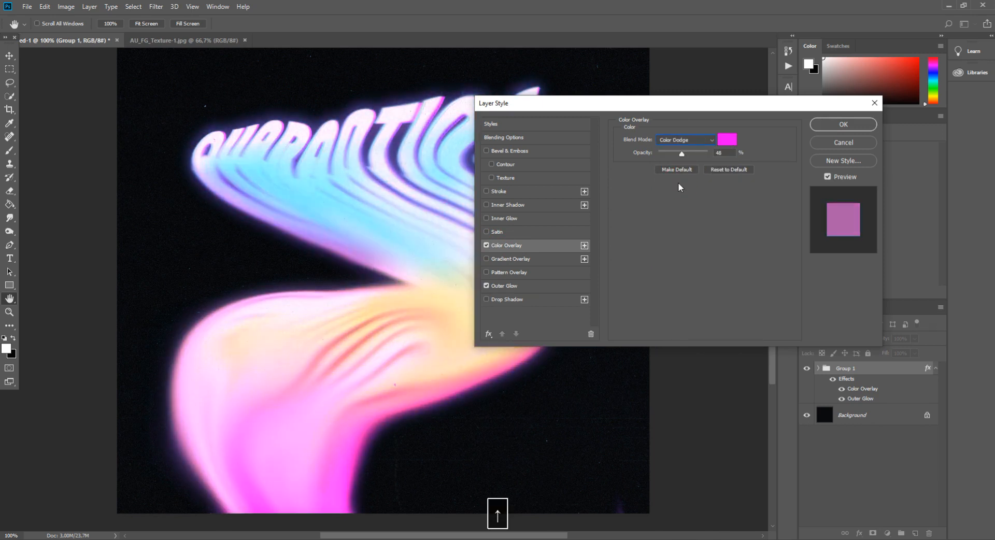
Step: Set the Color Overlay opacity to 34%, keeping the magenta colour
key(ctrl+minus)
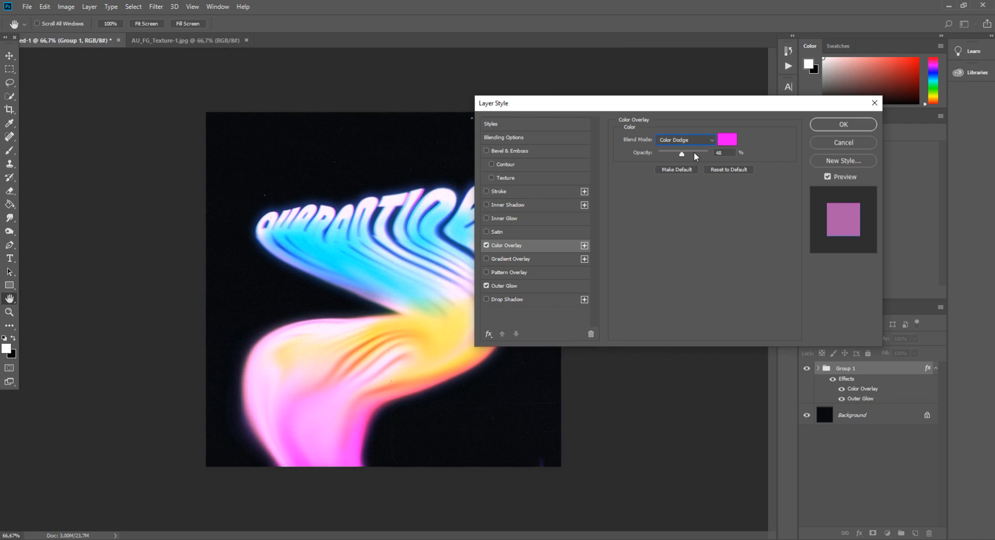
mouse_move(682, 158)
mouse_down()
mouse_move(654, 156)
mouse_move(675, 156)
mouse_up()
click(727, 139)
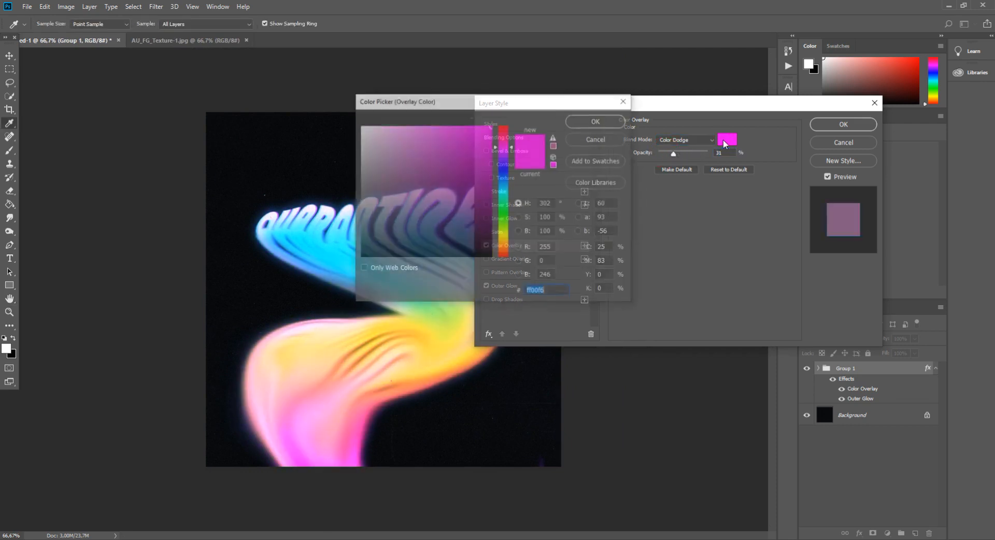
click(584, 136)
drag(673, 155, 675, 156)
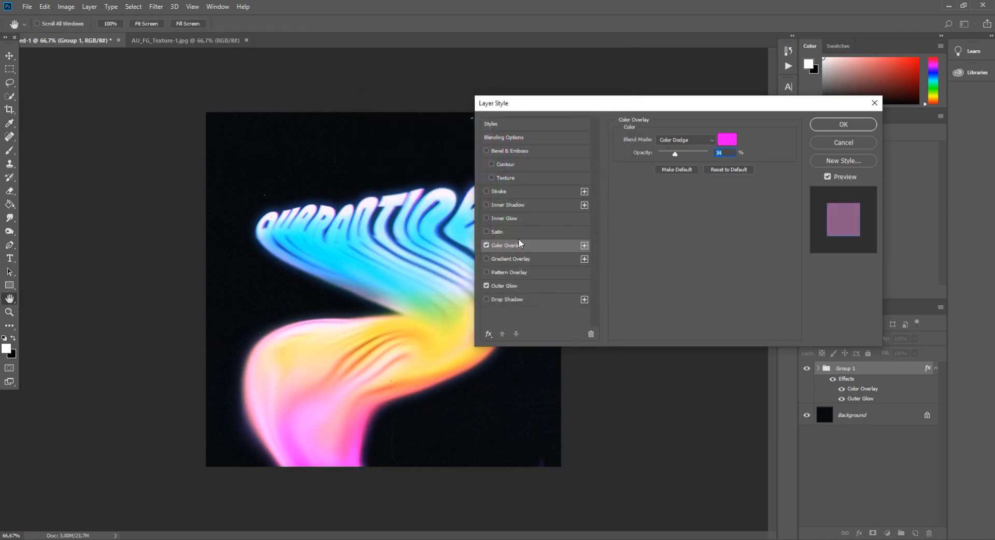
Step: Add a black Satin effect to the group with 42% opacity and a size of 144 px
click(497, 234)
click(497, 232)
drag(708, 152, 680, 152)
key(ctrl+plus)
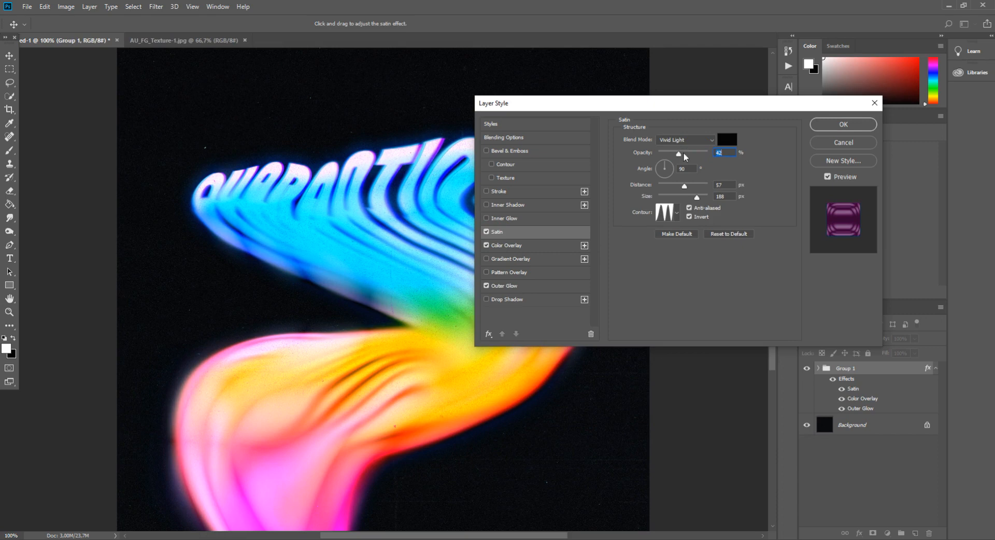
click(736, 145)
click(595, 120)
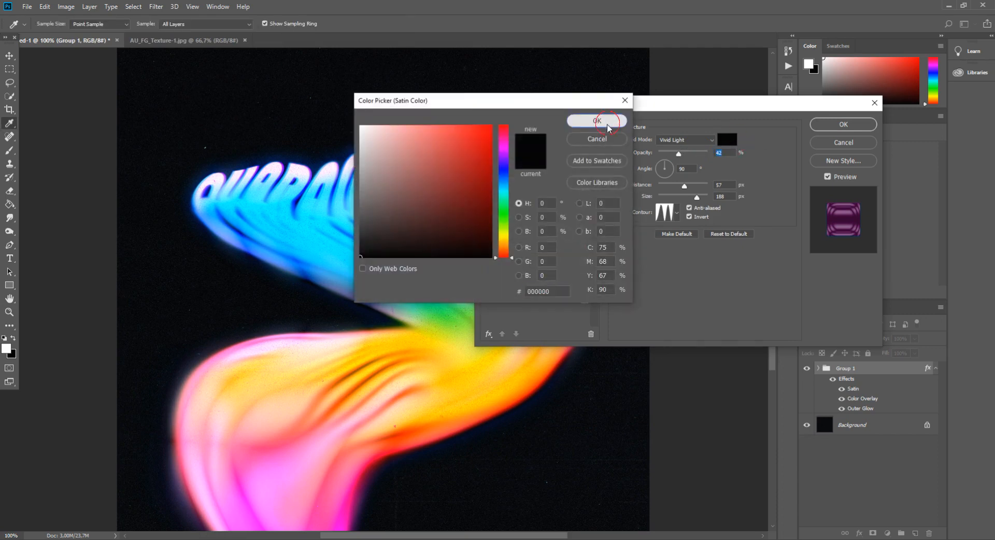
mouse_move(691, 198)
mouse_down()
mouse_move(677, 197)
mouse_move(692, 197)
mouse_up()
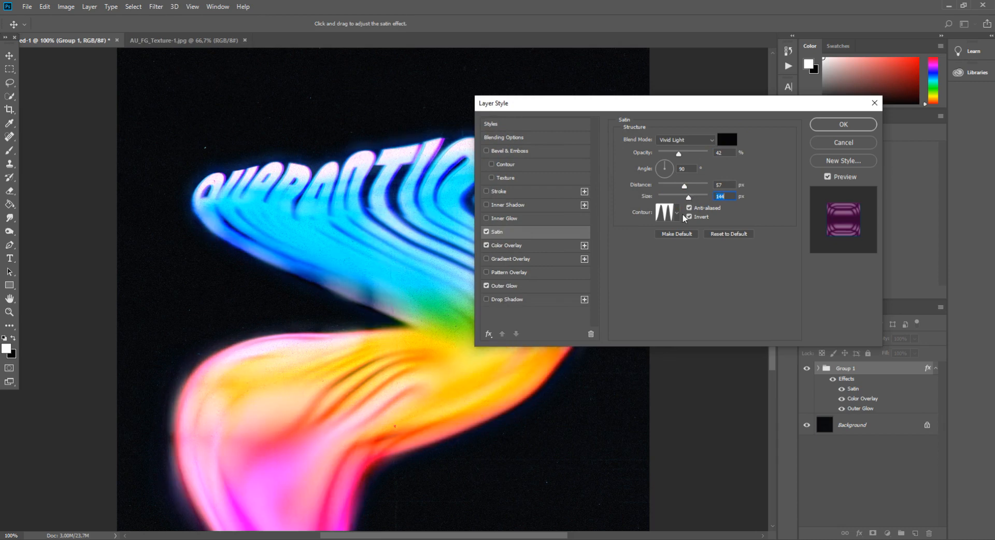
Step: Reset the Satin effect to its defaults, compare blend modes and set it to Overlay
click(678, 213)
click(743, 233)
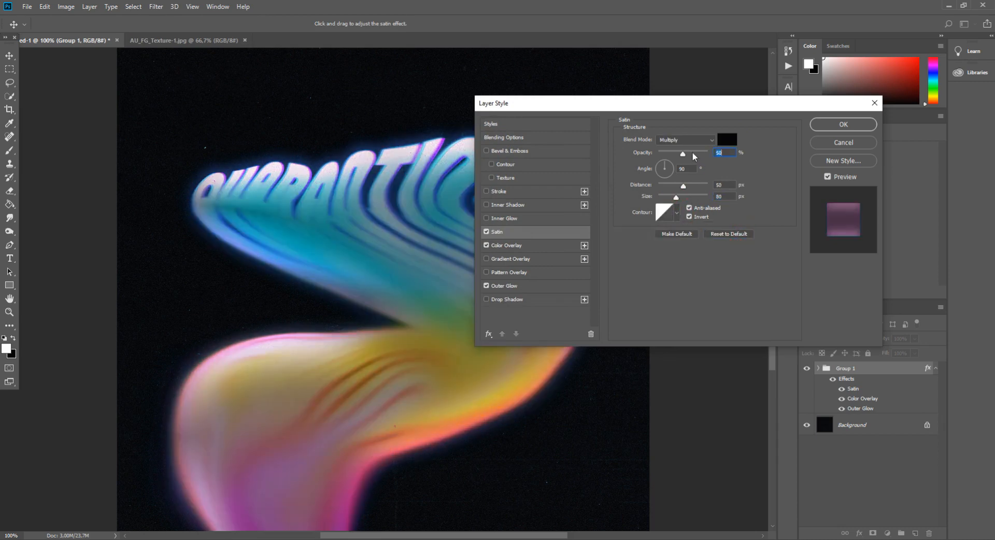
click(692, 148)
click(693, 191)
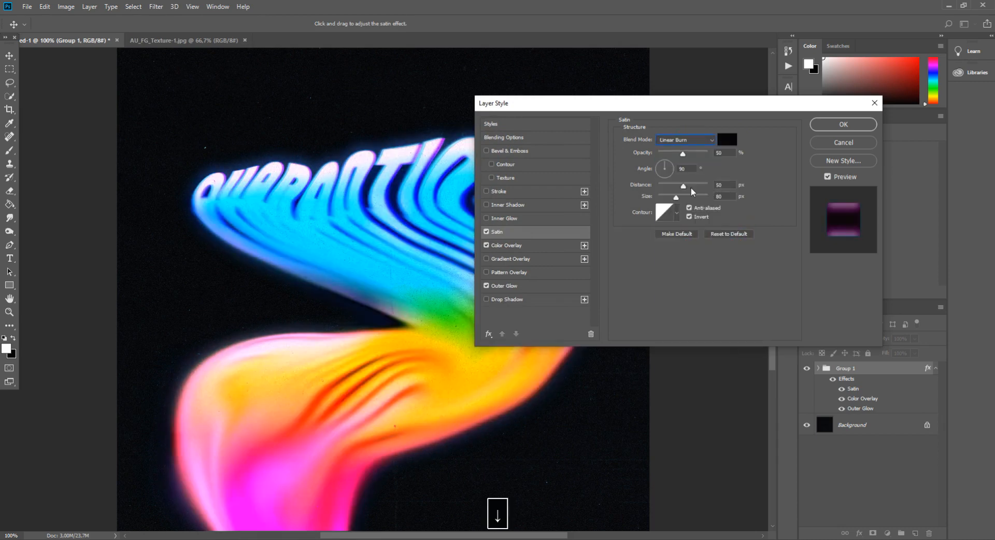
key(Down)
key(Down)
key(Down)
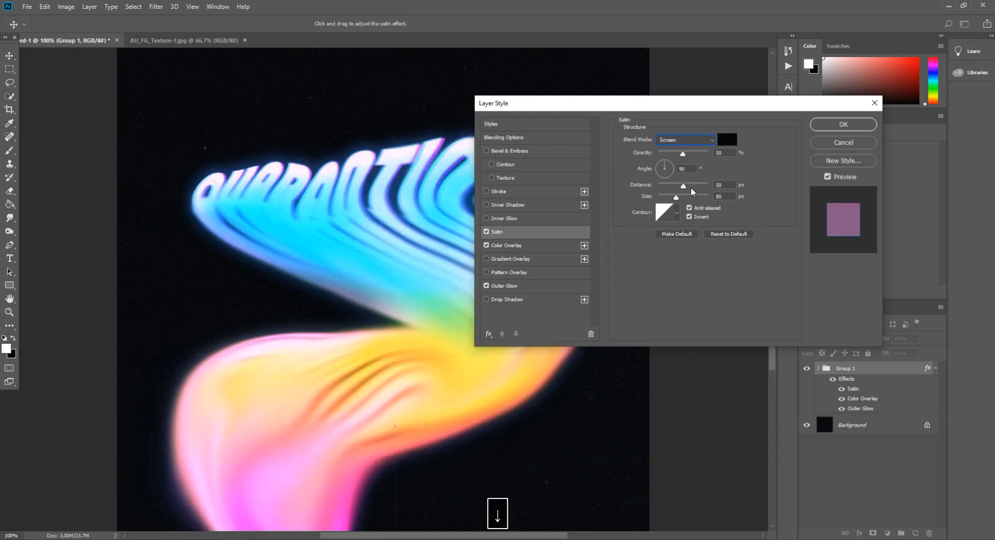
key(Down)
key(Down)
key(Down)
key(Down)
key(Down)
key(Up)
Step: Compare contour presets for the Satin effect and choose the one with three peaks
click(676, 213)
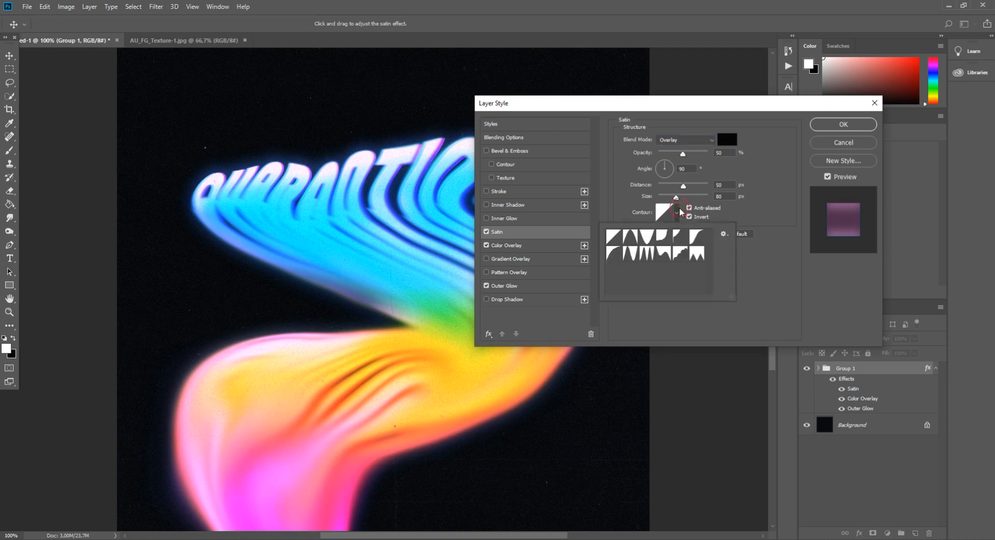
click(681, 254)
click(664, 255)
click(680, 254)
click(698, 255)
click(652, 257)
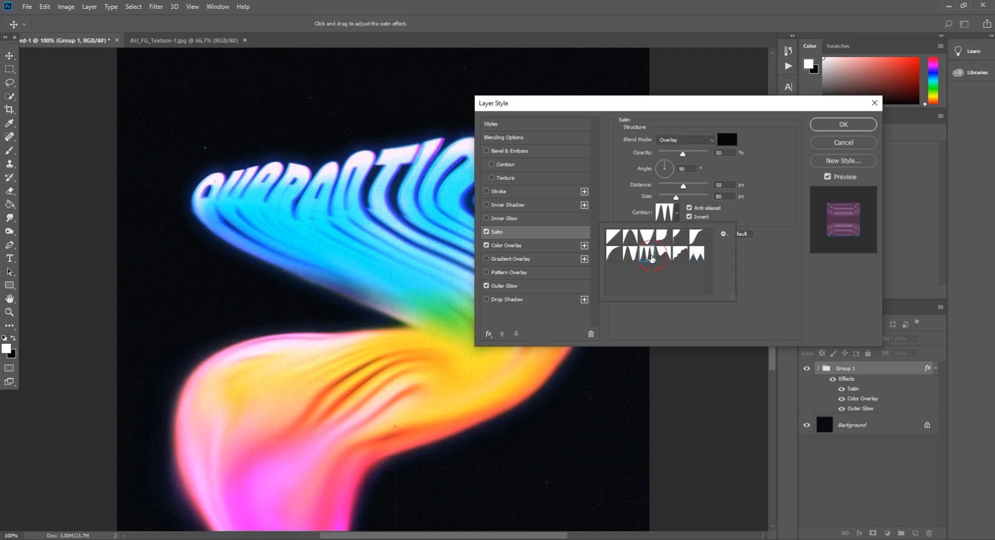
click(771, 260)
Step: Set the Satin distance to 74 px and size to 51 px, and compare the artwork with Satin off and on
mouse_move(685, 186)
mouse_down()
mouse_move(674, 187)
mouse_move(688, 188)
mouse_up()
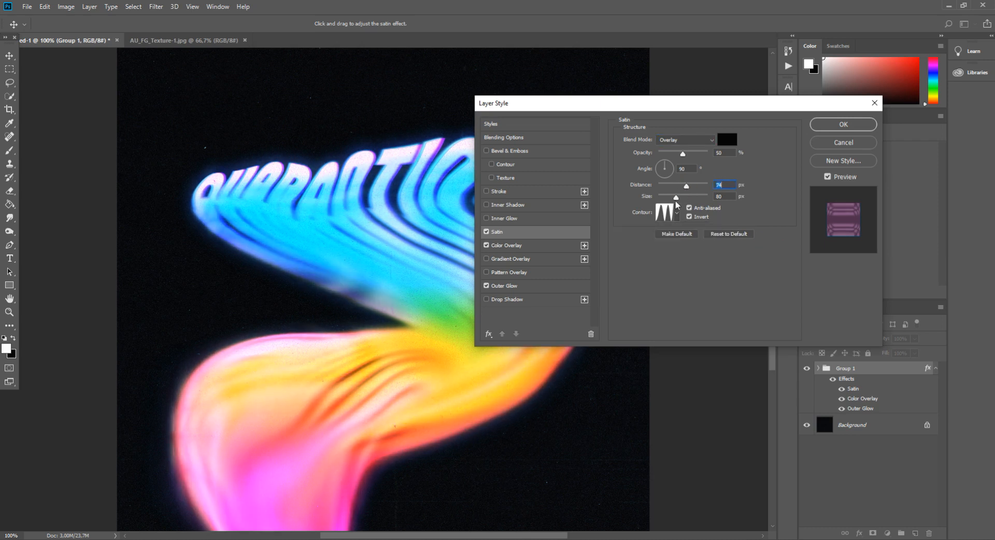
drag(677, 199, 670, 197)
click(596, 116)
click(627, 105)
drag(589, 112, 681, 99)
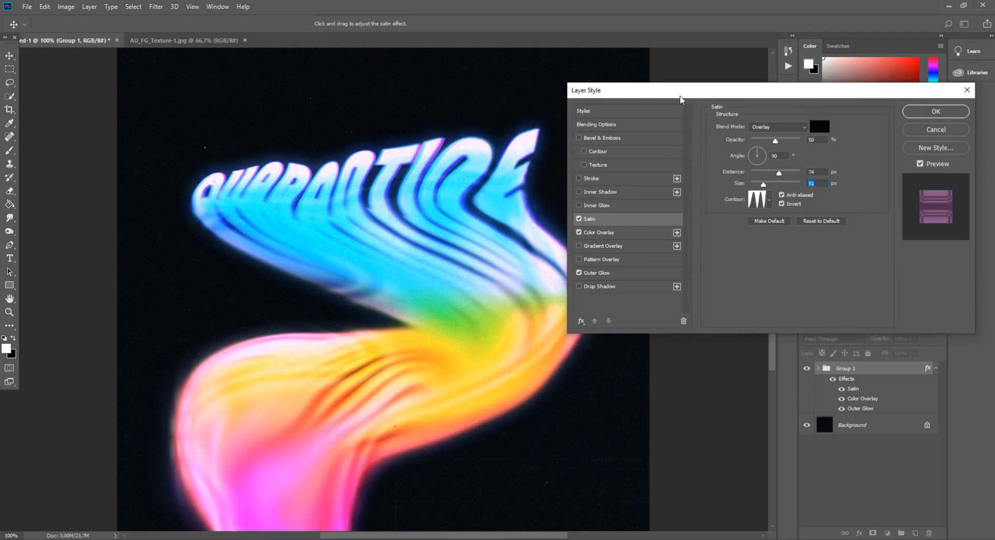
click(580, 218)
click(583, 215)
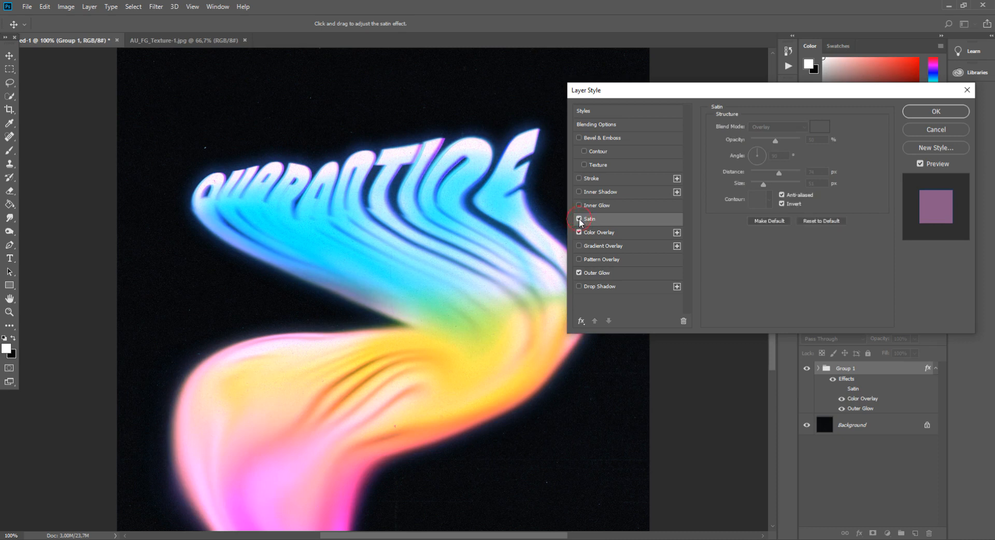
Step: Add an Inner Glow effect to the group in Lighten mode with magenta colour #ff00f0
click(579, 205)
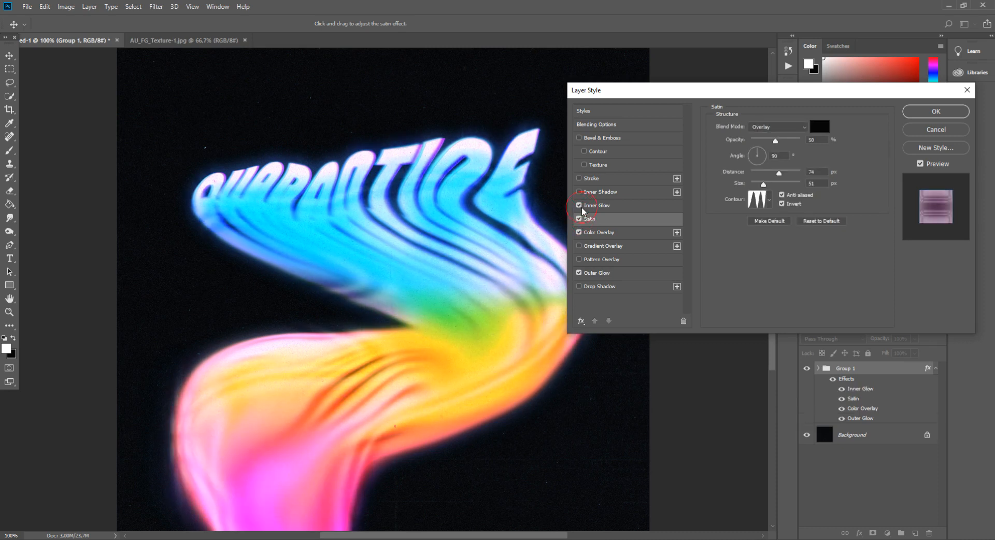
click(624, 205)
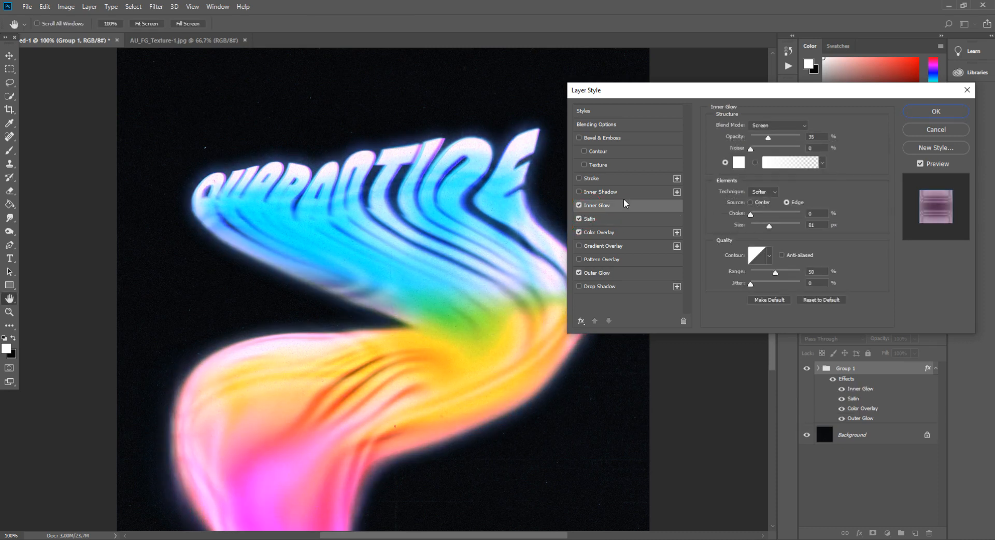
click(776, 128)
click(775, 182)
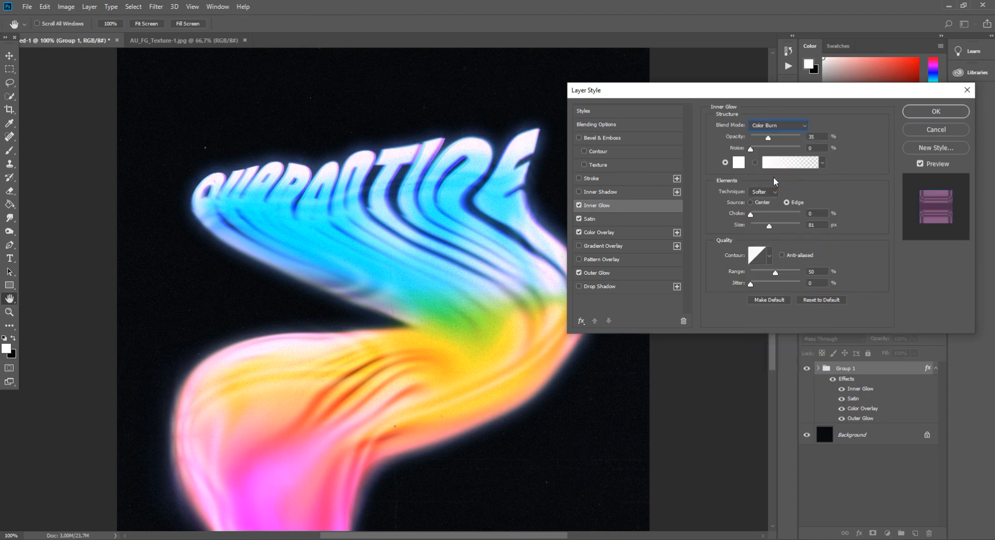
click(739, 163)
text(ff0000)
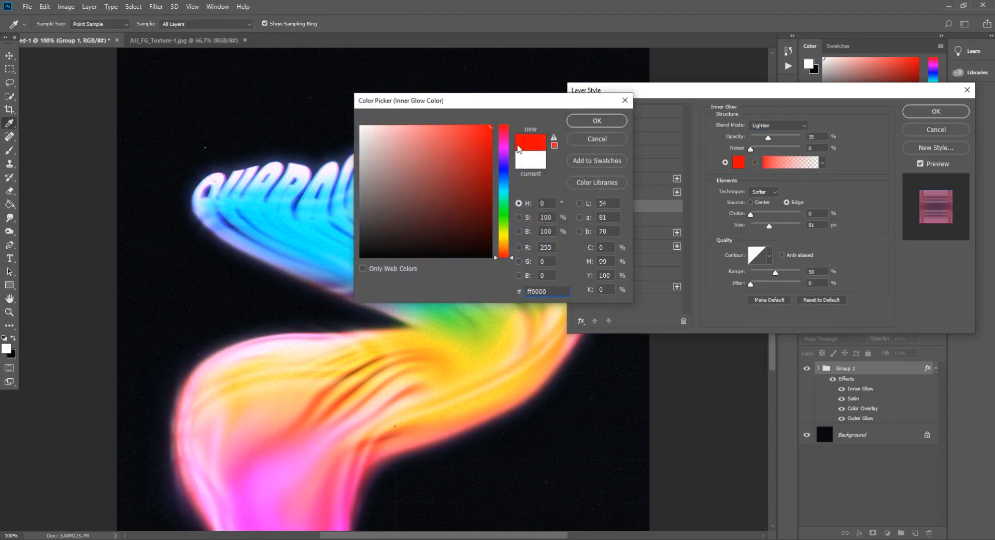
drag(506, 155, 506, 147)
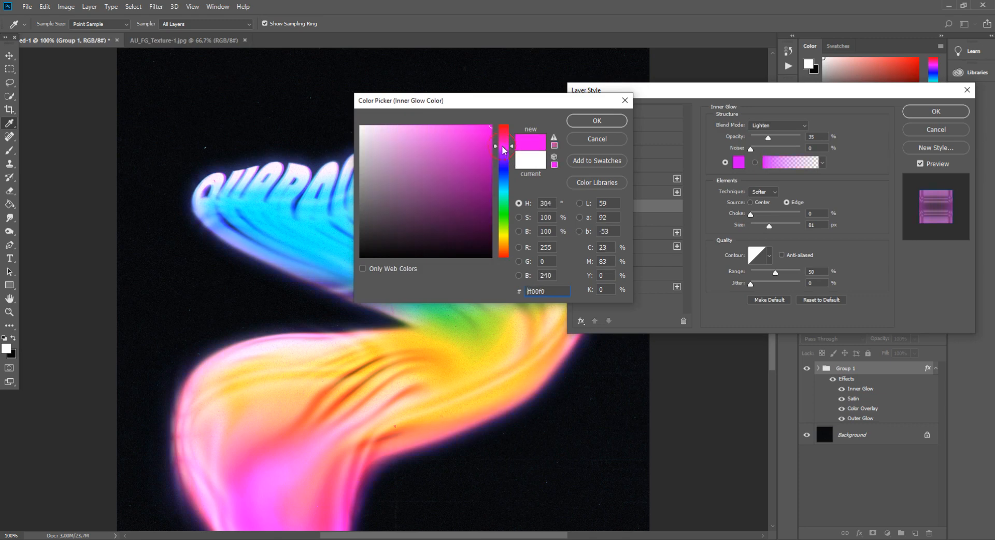
click(597, 120)
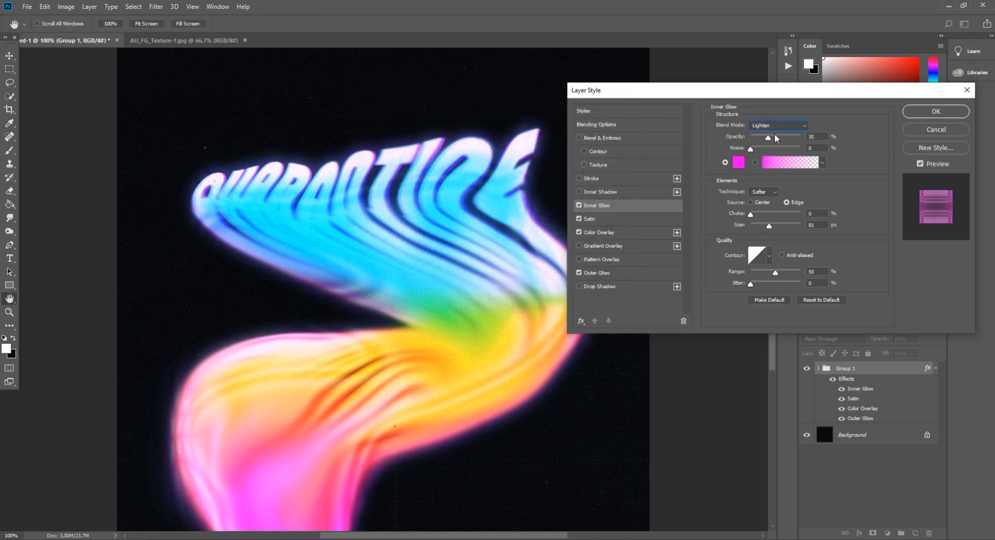
Step: Compare contour presets for the Inner Glow, choose the last one with jagged peaks, and set its opacity to 43%
click(776, 138)
click(769, 254)
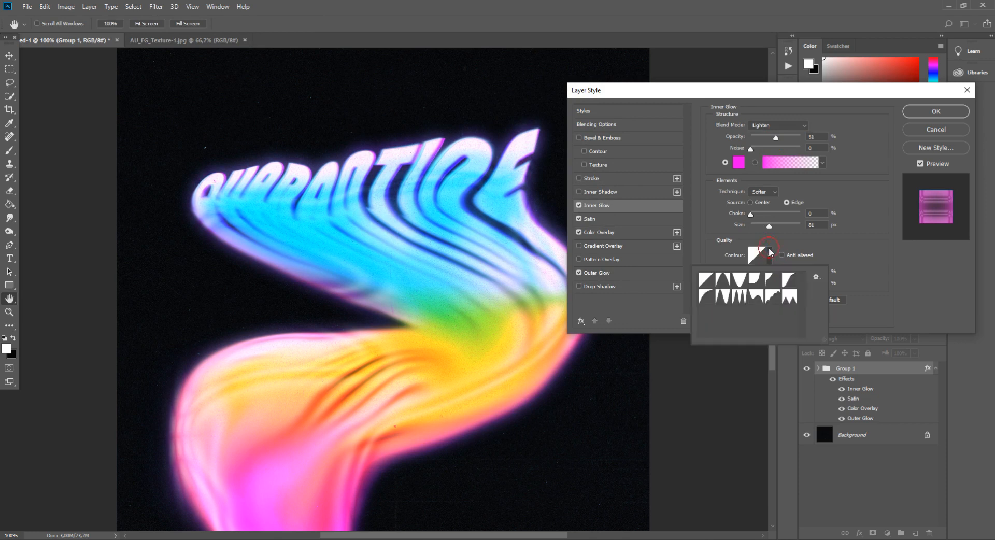
click(772, 296)
click(789, 304)
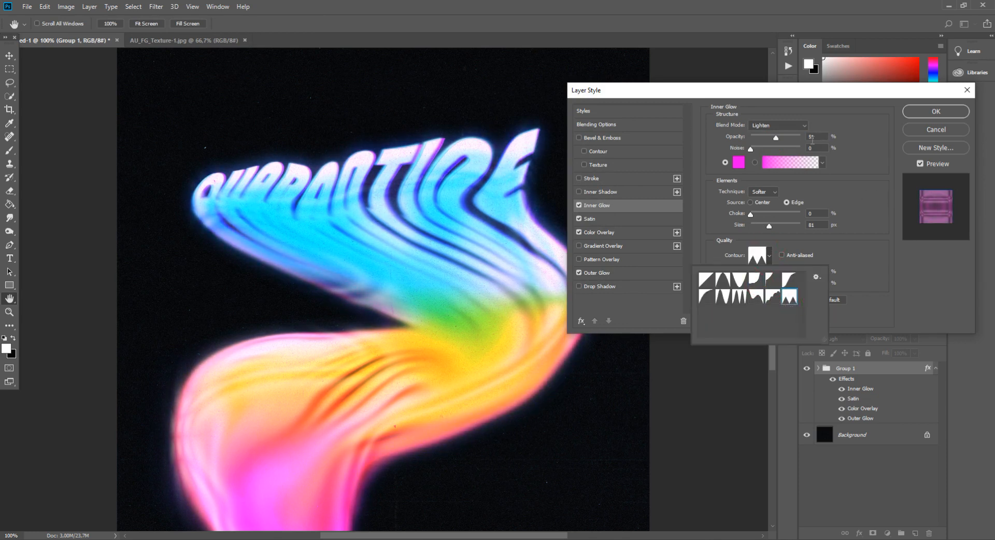
click(776, 138)
mouse_move(776, 138)
mouse_down()
mouse_move(758, 139)
mouse_move(772, 139)
mouse_up()
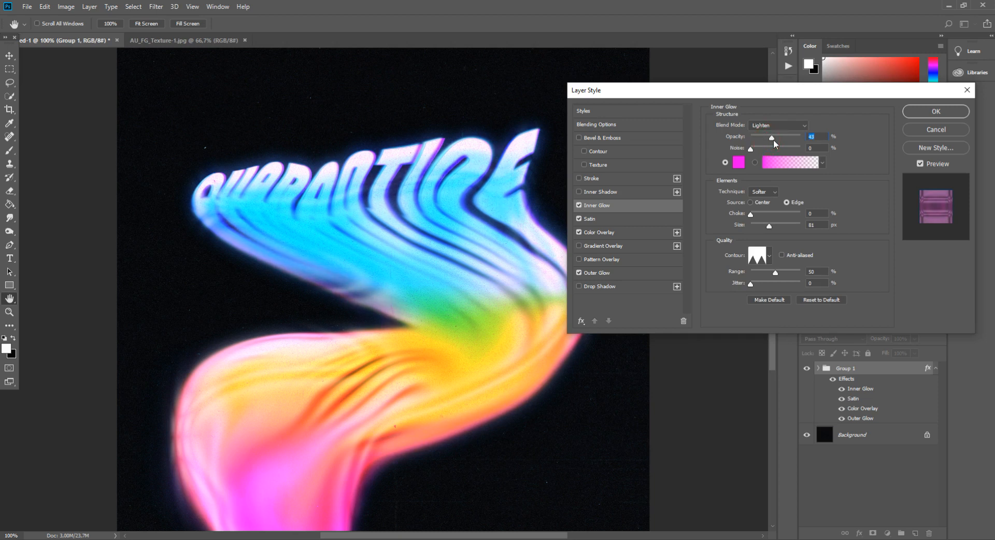
Step: Preview Inner Shadow, Stroke, and Bevel & Emboss on the group, turn them off, and apply the layer style
click(580, 193)
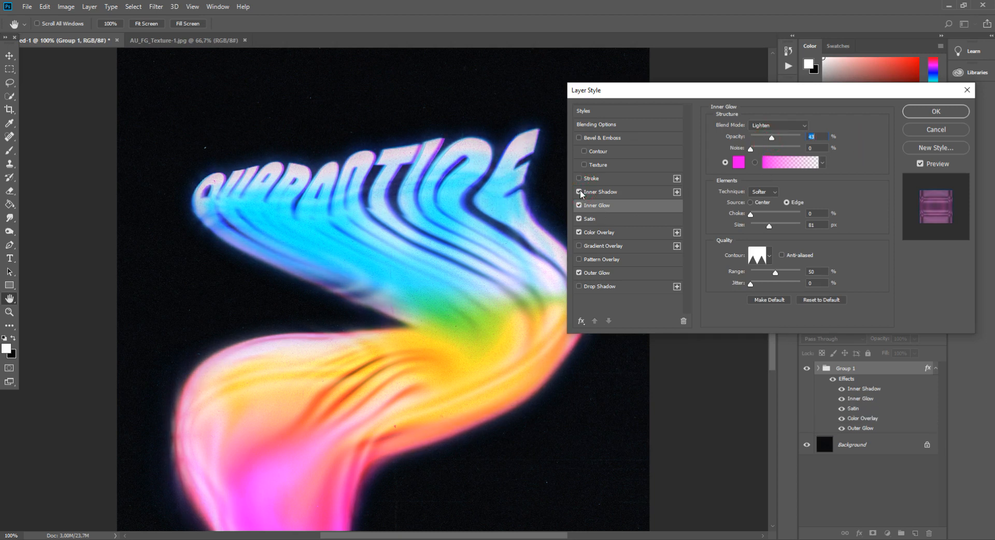
click(590, 178)
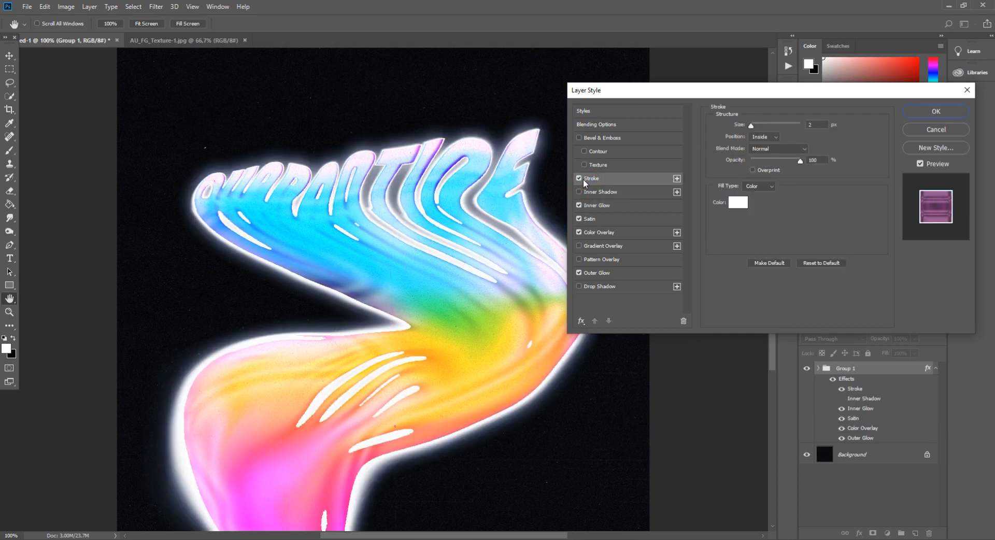
click(583, 140)
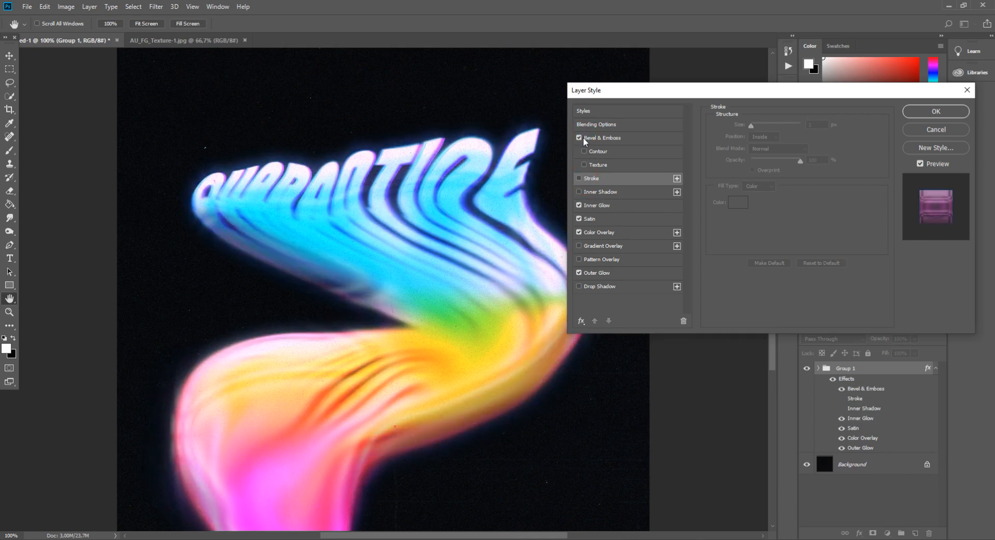
click(584, 140)
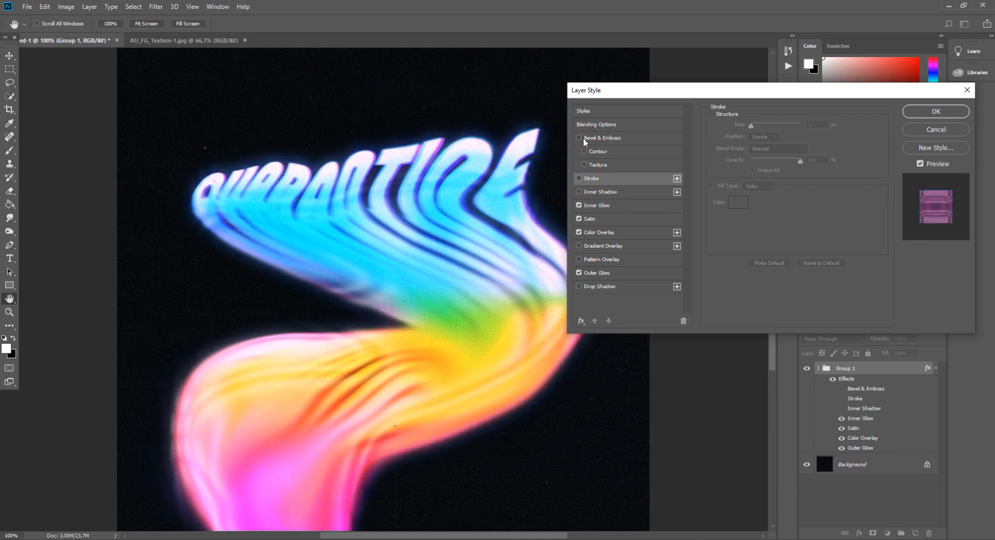
click(580, 138)
click(604, 138)
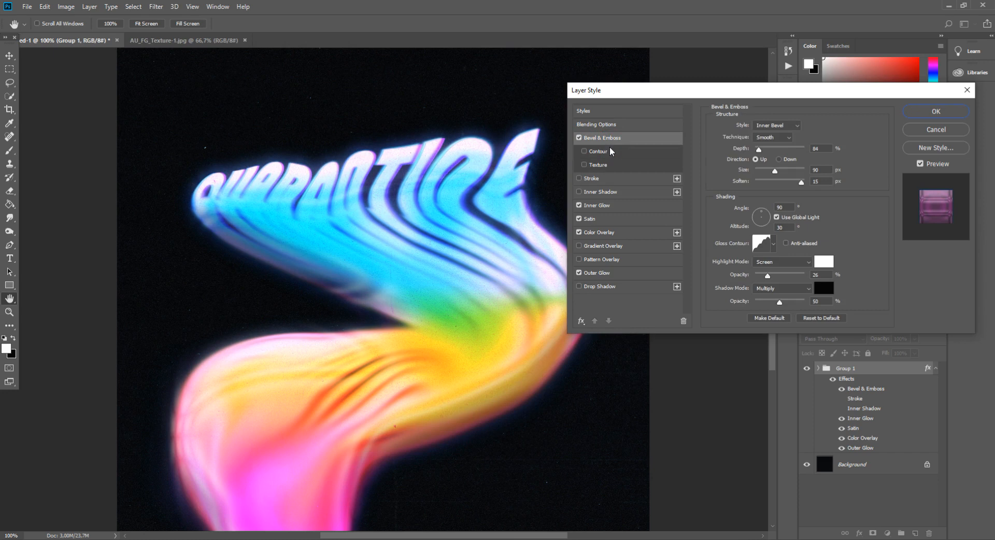
click(579, 138)
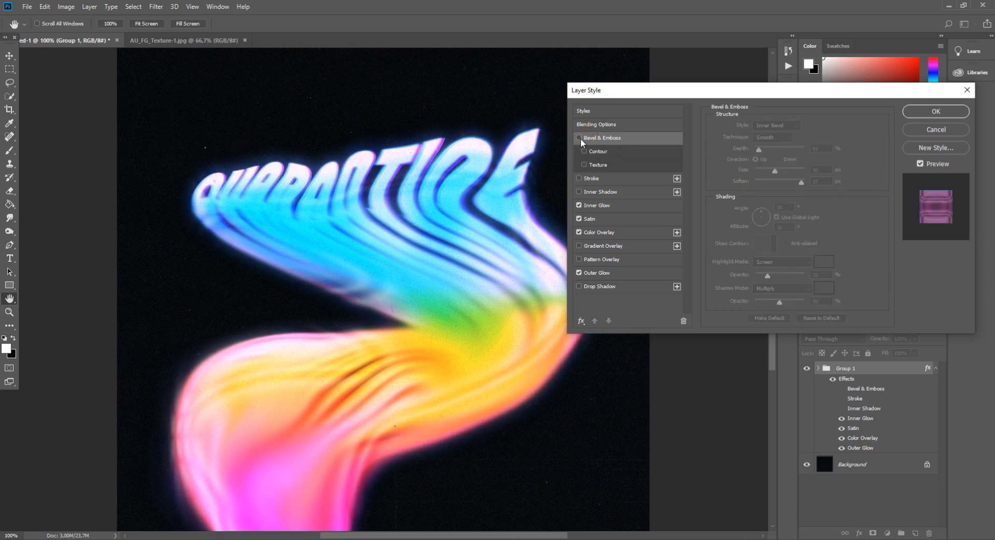
click(926, 112)
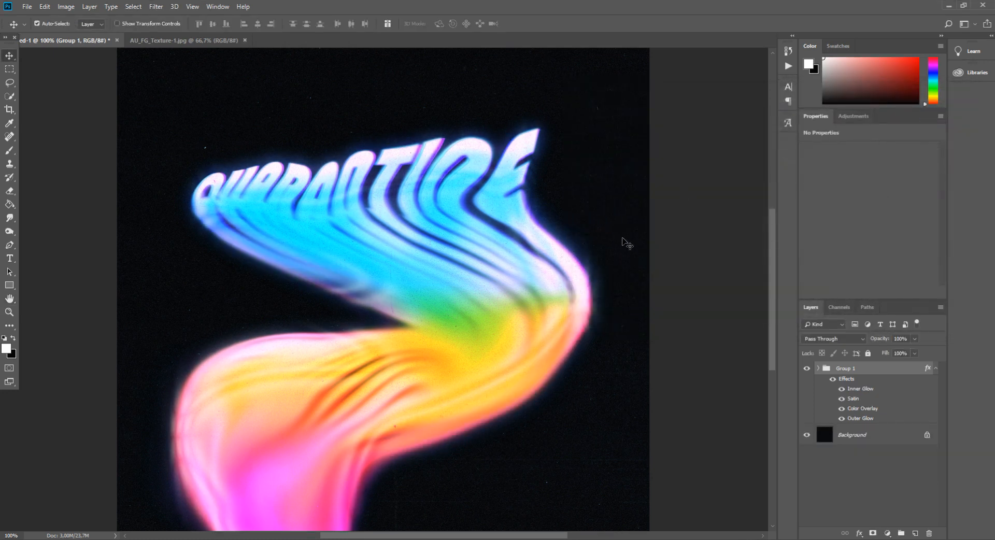
Step: Duplicate the Background texture layer, move the copy above Group 1 and clip it to the group
scroll(626, 239, down, 2)
click(850, 434)
key(ctrl+j)
drag(855, 435, 874, 365)
Step: Compare blend modes for the clipped texture copy, set it to Difference, and compare the artwork with it hidden and shown
click(843, 340)
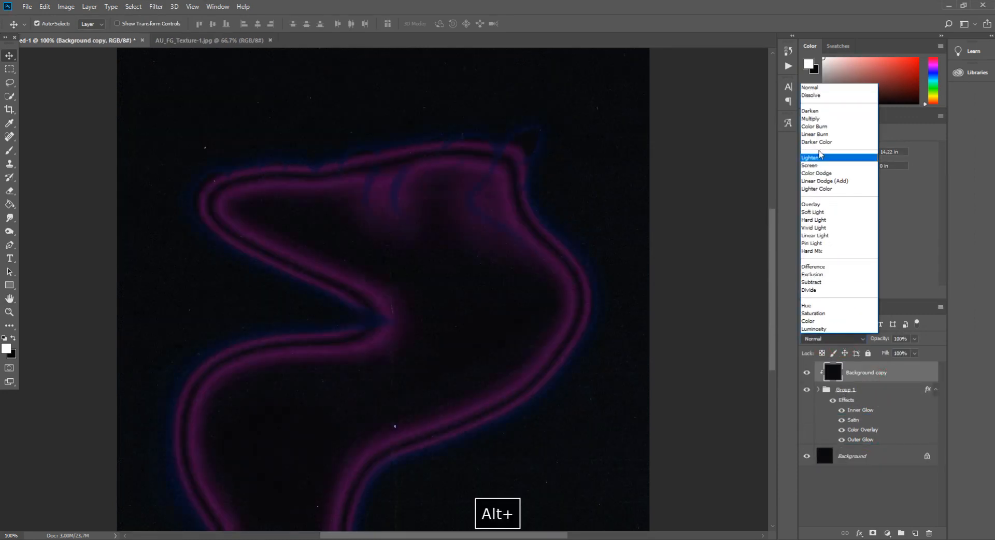
click(821, 124)
key(Down)
key(Down)
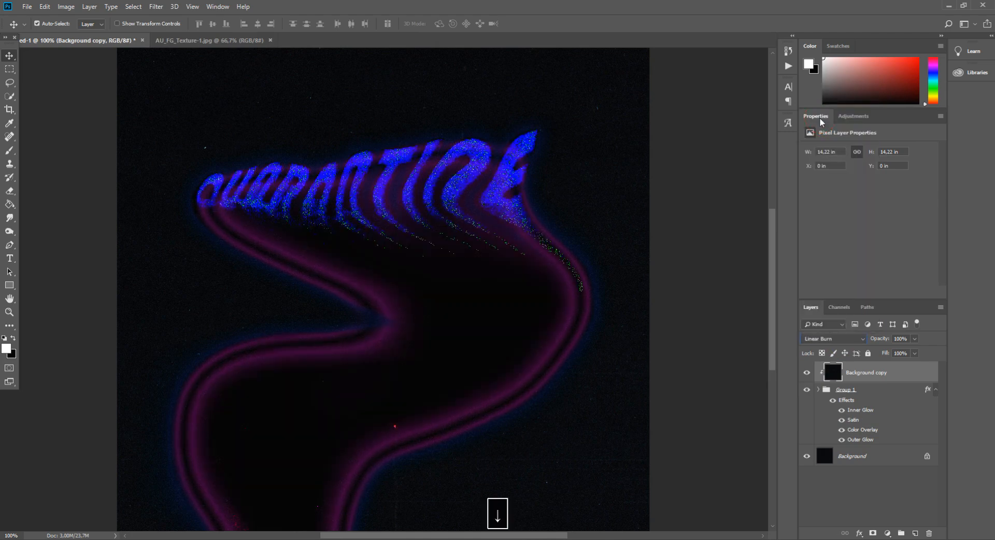
key(Down)
key(Down)
key(Down)
key(Down)
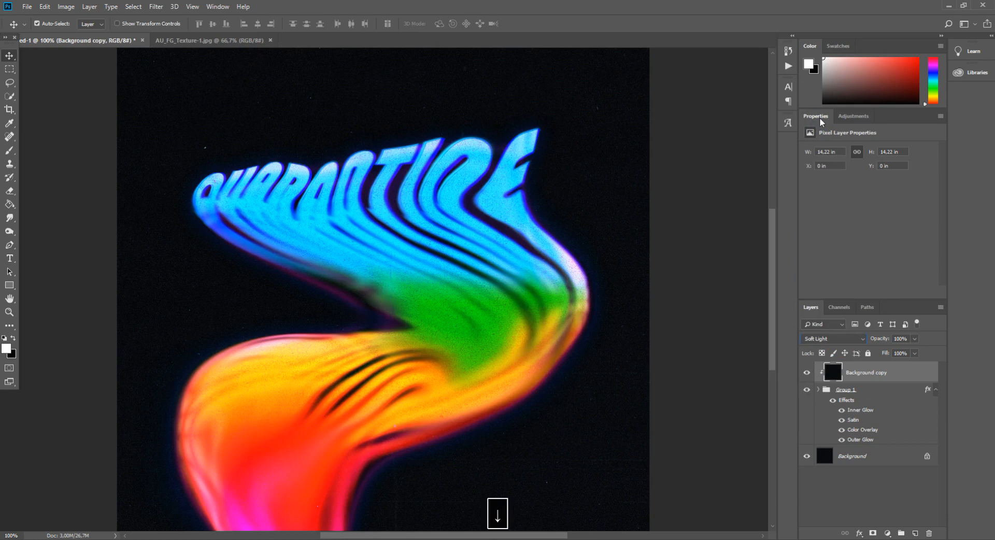
key(Up)
key(Down)
key(Down)
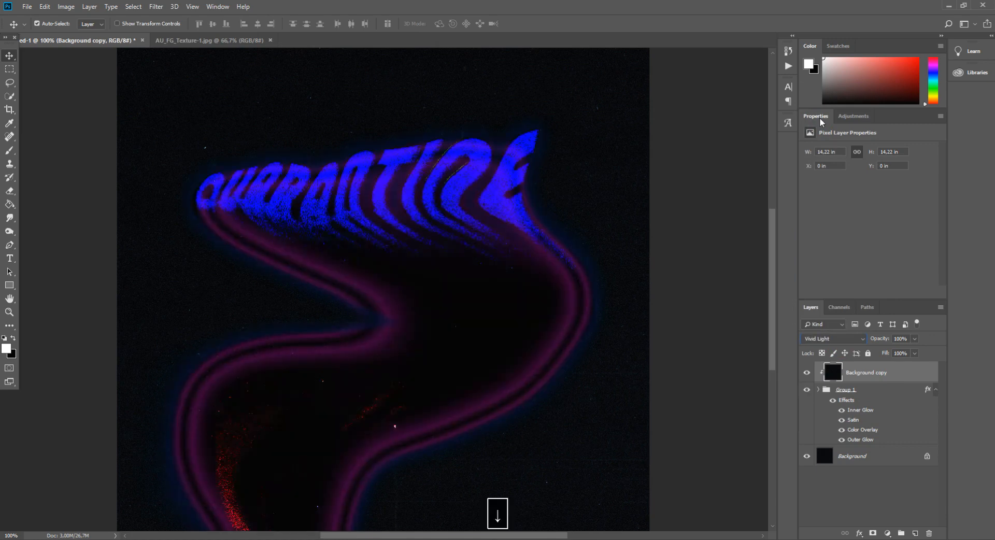
key(Down)
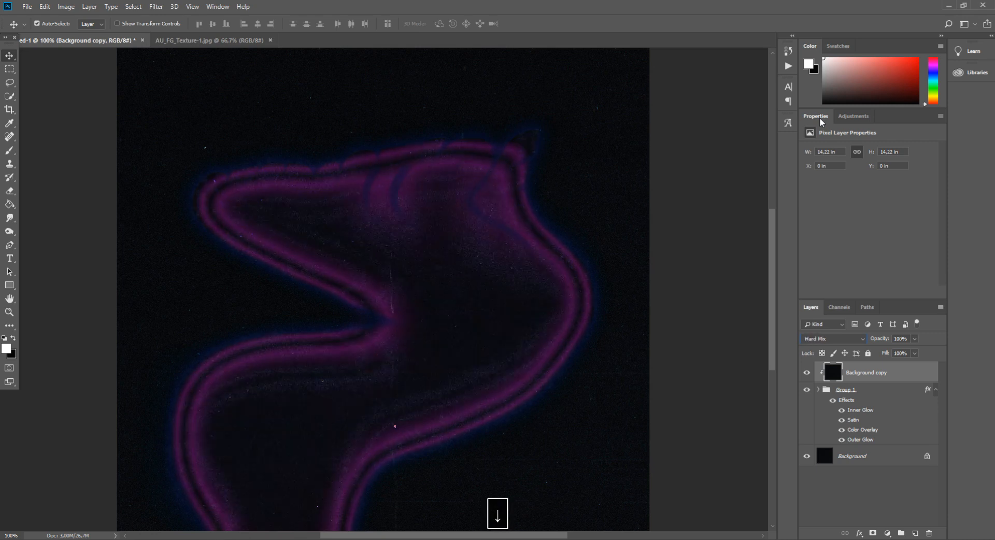
key(Down)
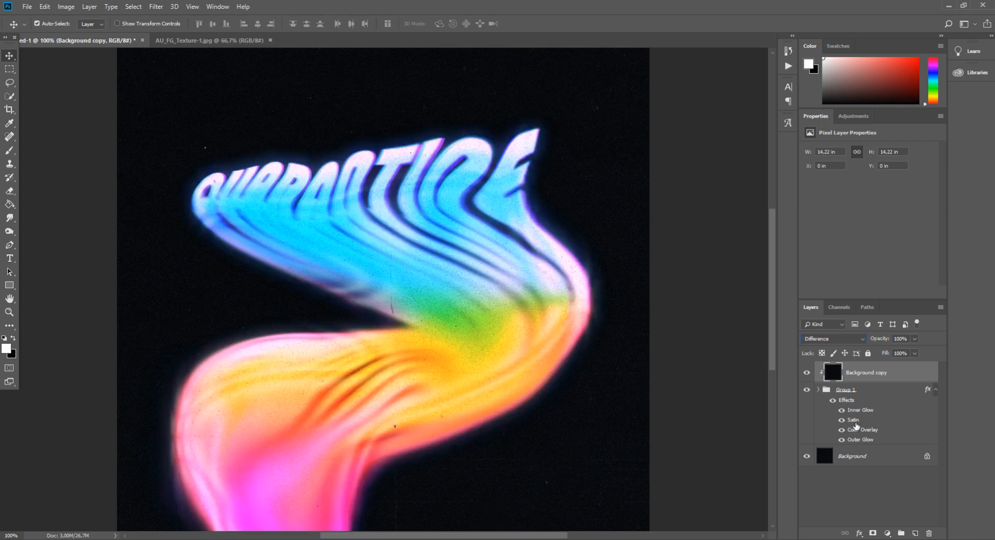
click(807, 373)
click(807, 373)
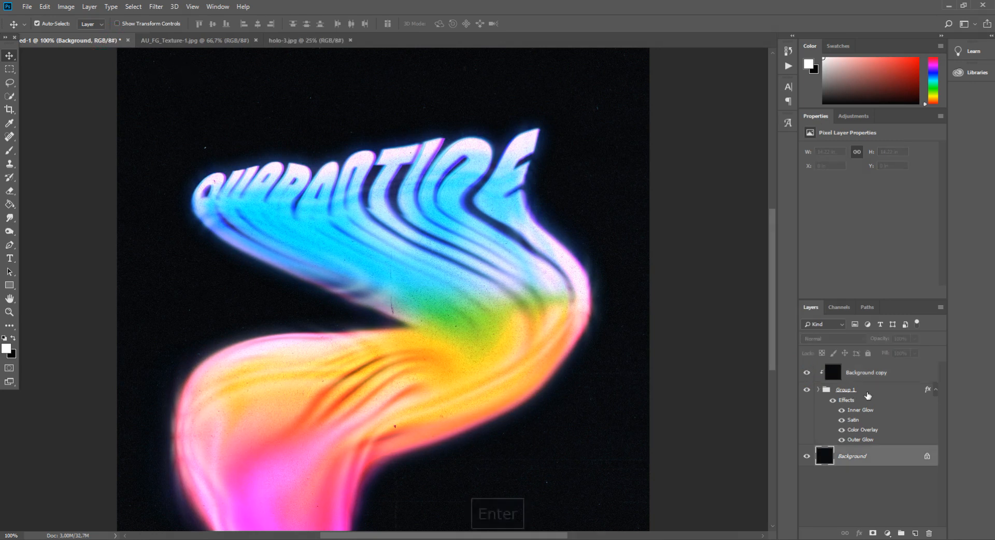
Step: Duplicate Group 1 and merge the copy into a single pixel layer
click(868, 394)
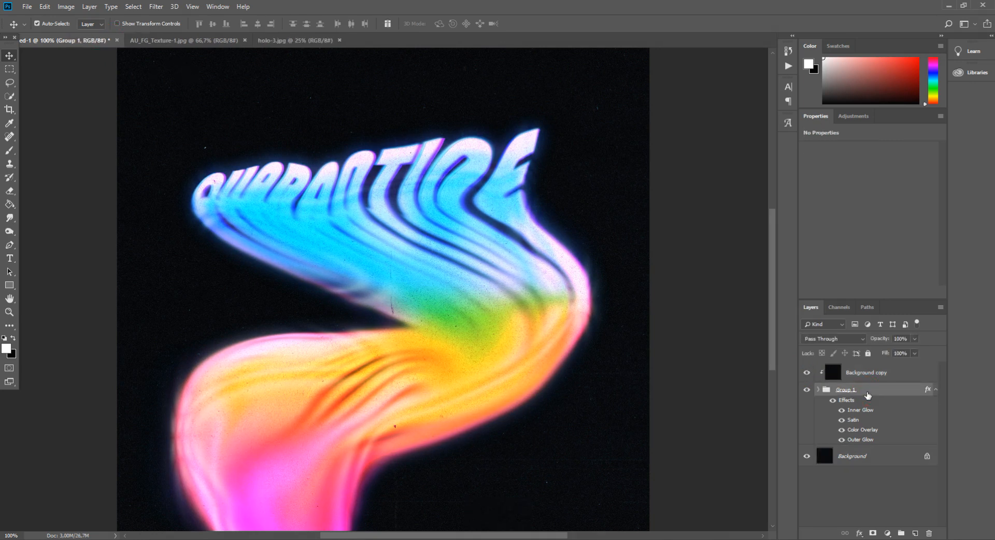
key(ctrl+j)
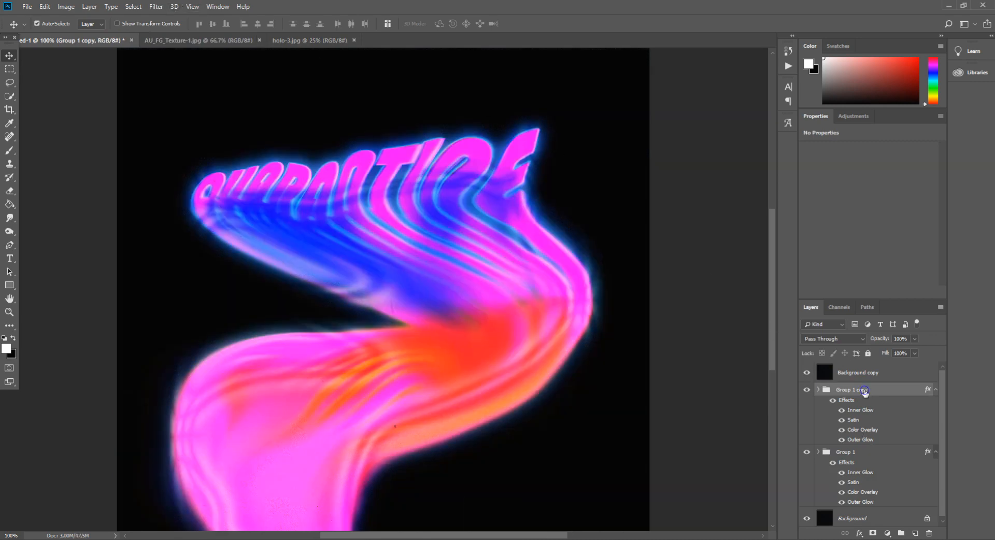
right_click(865, 391)
click(897, 308)
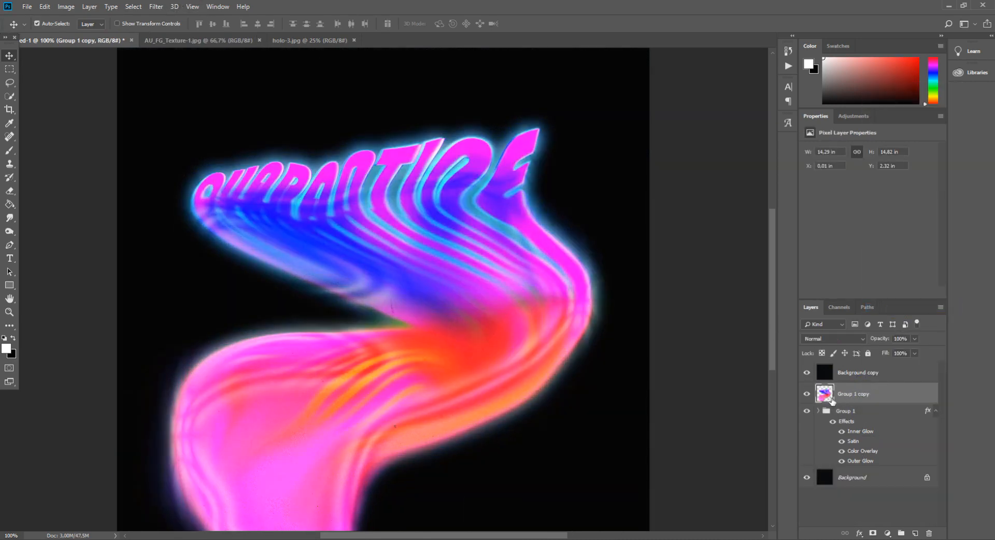
Step: Apply a Gaussian Blur with a radius of 75.5 pixels to the merged group copy
click(156, 7)
mouse_move(195, 133)
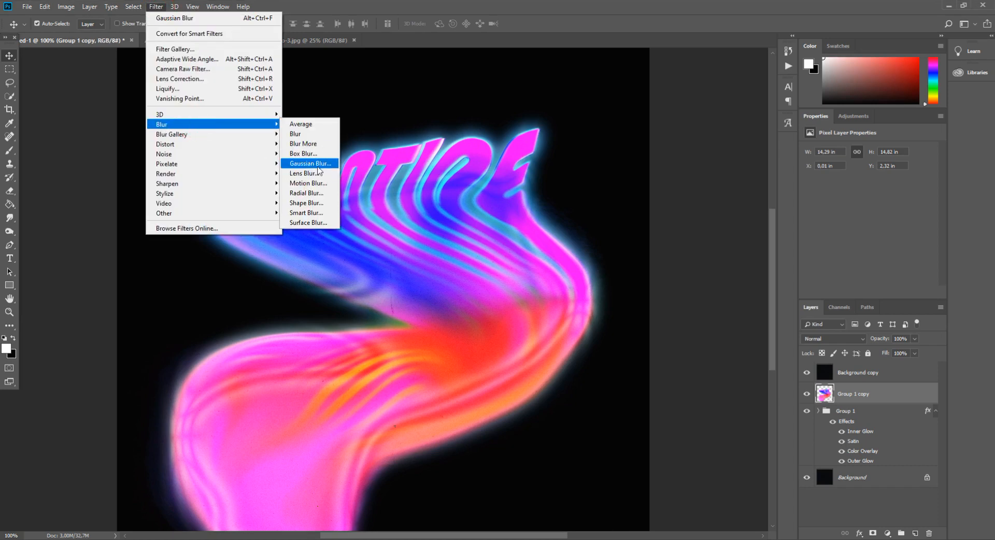
click(317, 167)
drag(514, 266, 480, 274)
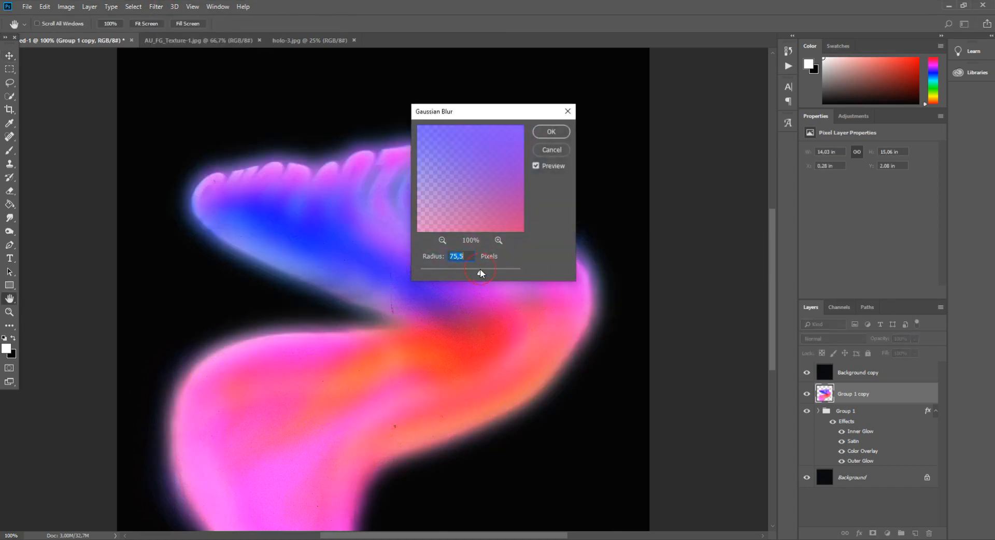
key(Return)
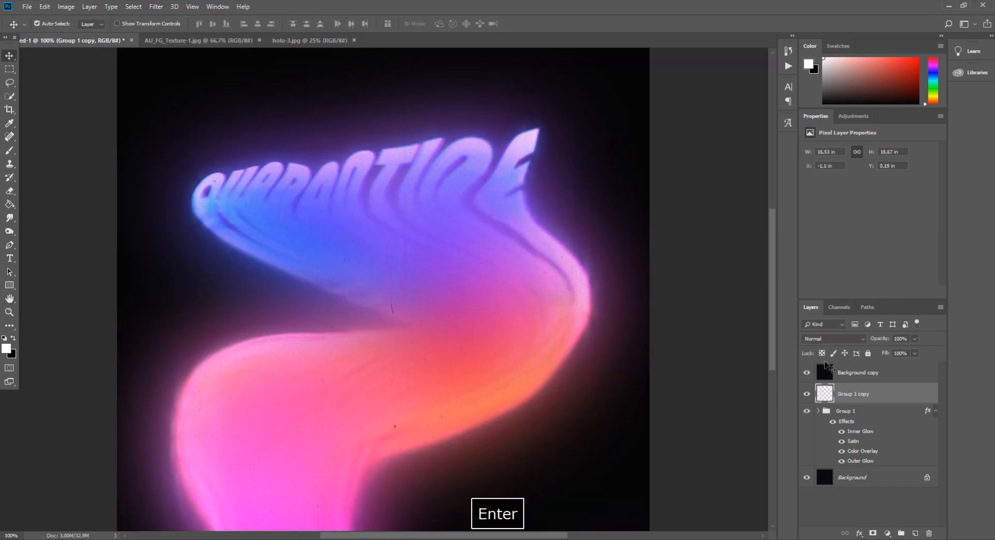
Step: Move the blurred group copy below Group 1 and clip the Background copy texture to Group 1 again
click(861, 378)
drag(860, 380, 850, 467)
alt+click(863, 383)
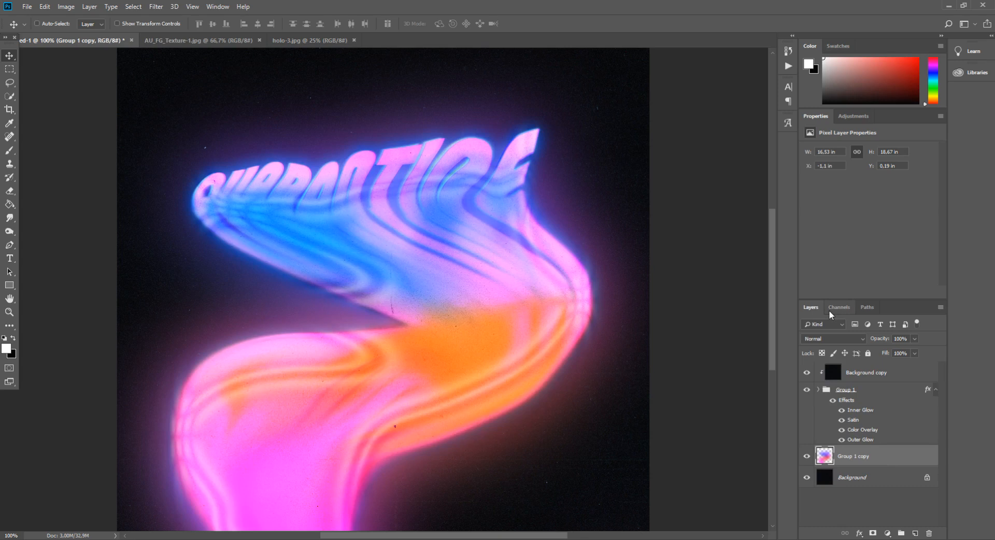
Step: Compare the artwork with the blurred group copy hidden and shown, and reduce that layer's opacity to 14%
key(ctrl+minus)
click(915, 339)
drag(910, 351, 879, 354)
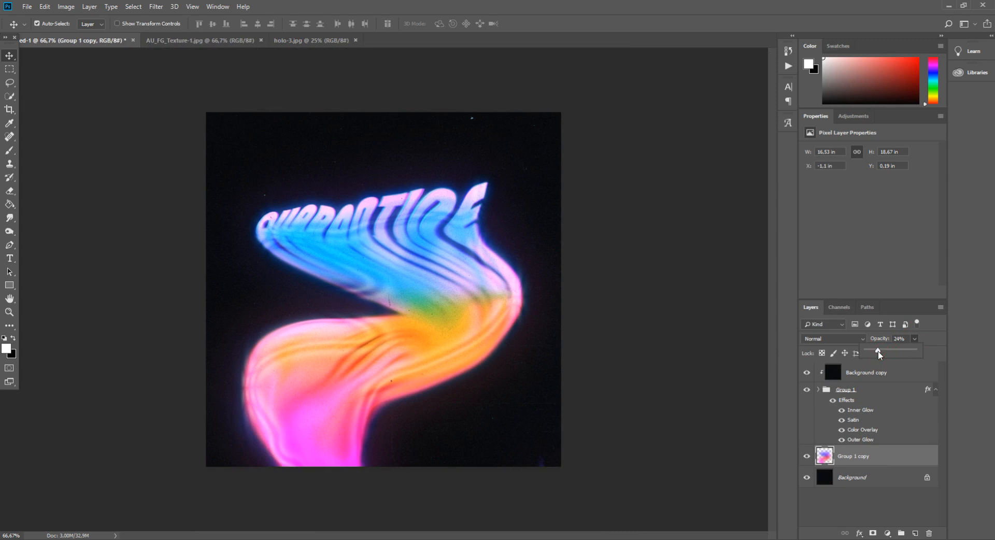
key(ctrl+plus)
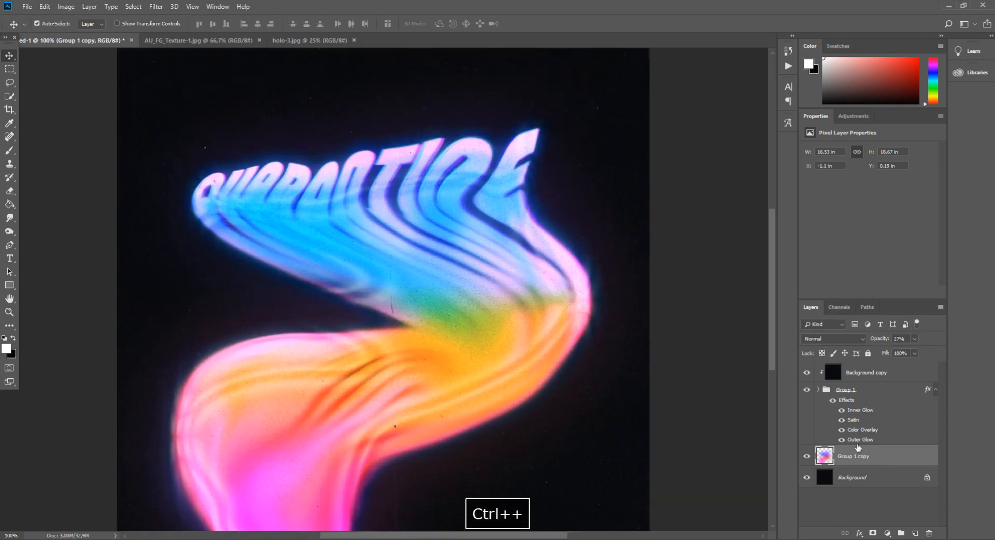
click(805, 457)
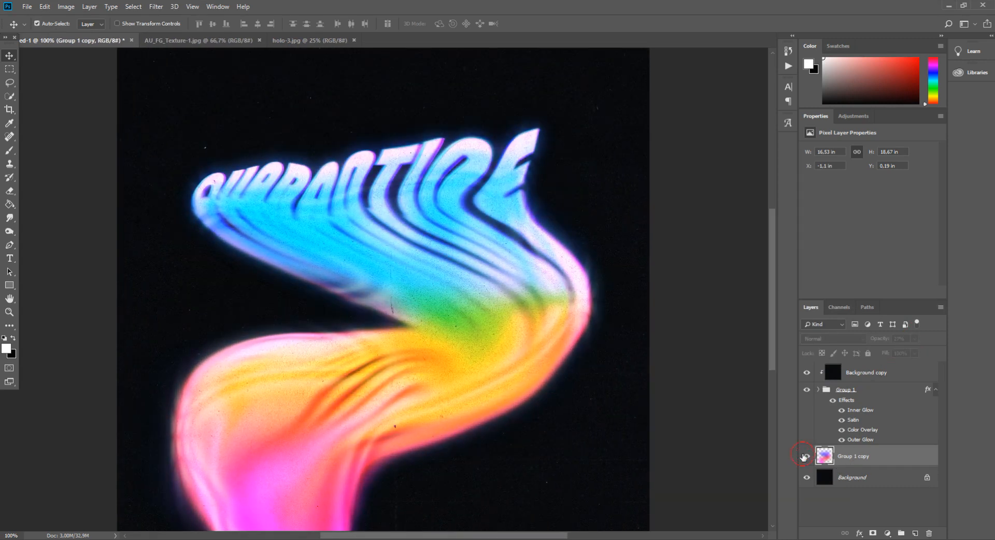
click(805, 456)
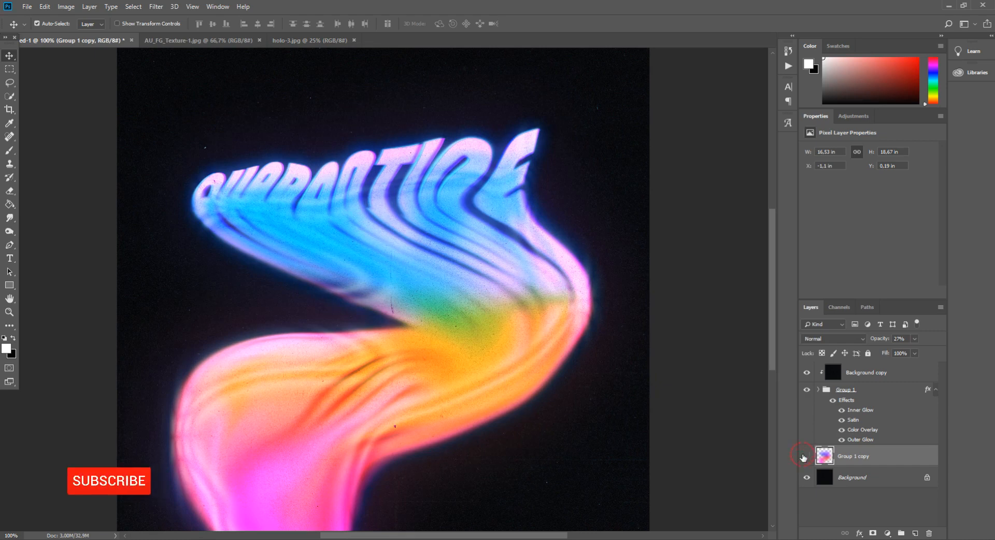
click(805, 456)
click(805, 456)
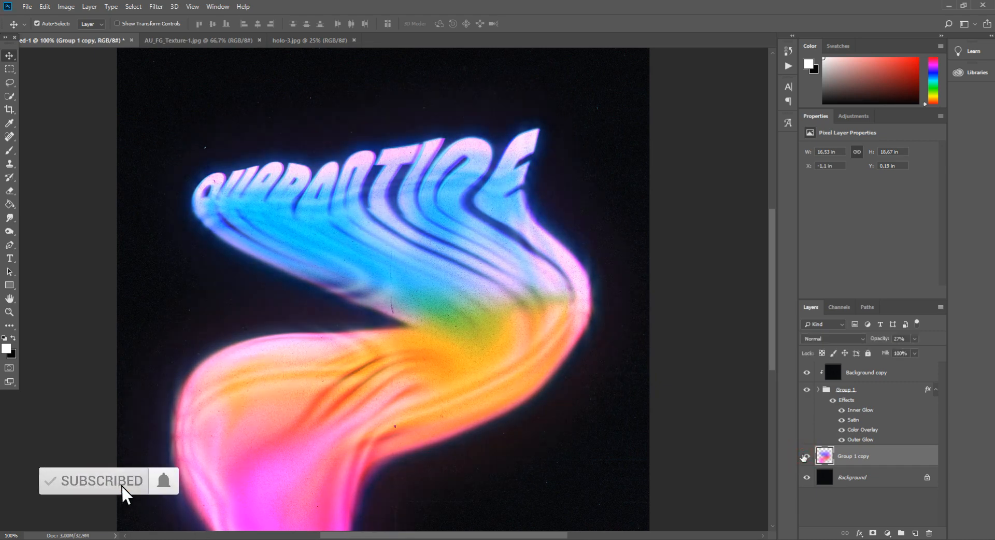
drag(914, 339, 898, 353)
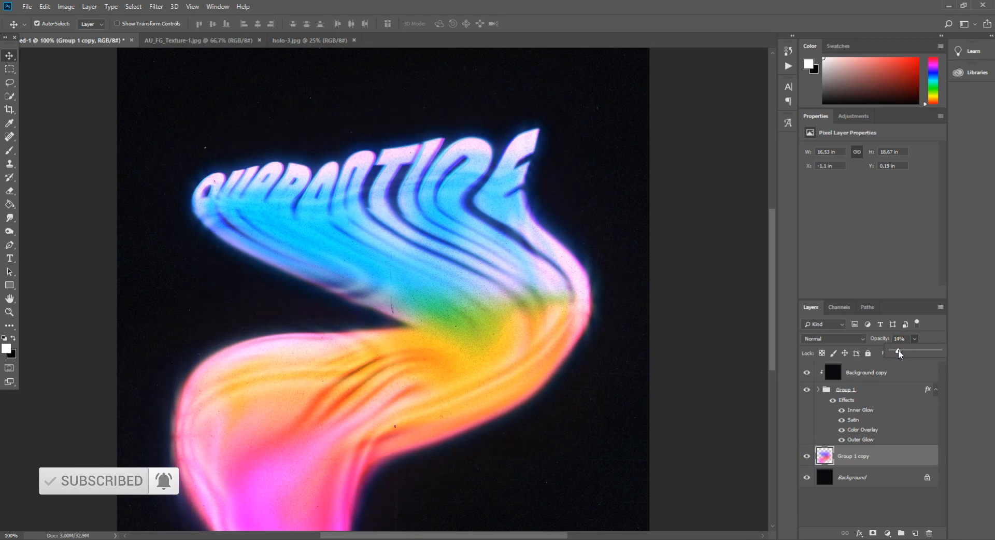
Step: Select the clipped Background copy layer, expand Group 1 to show its layers, and switch to the Smudge tool
click(867, 379)
click(818, 389)
key(ctrl+minus)
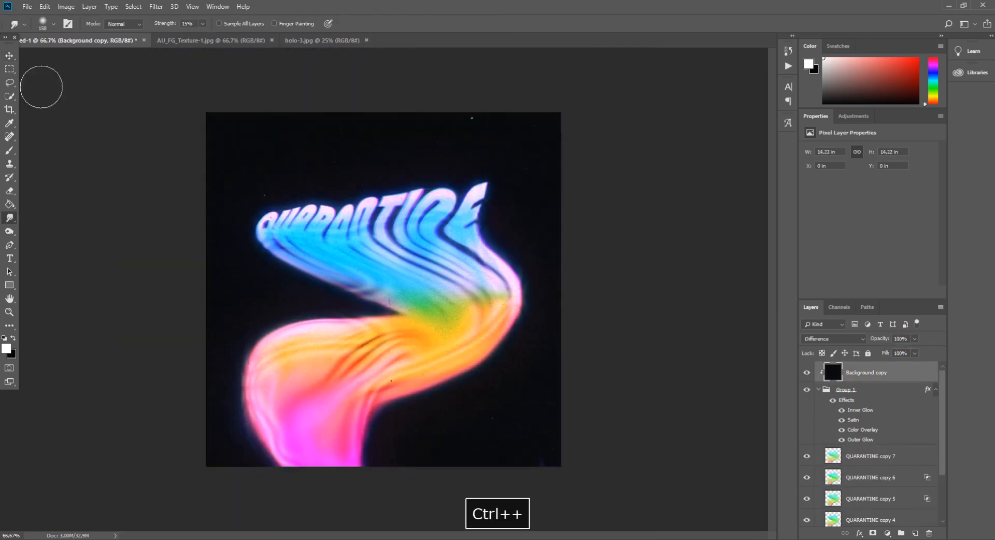